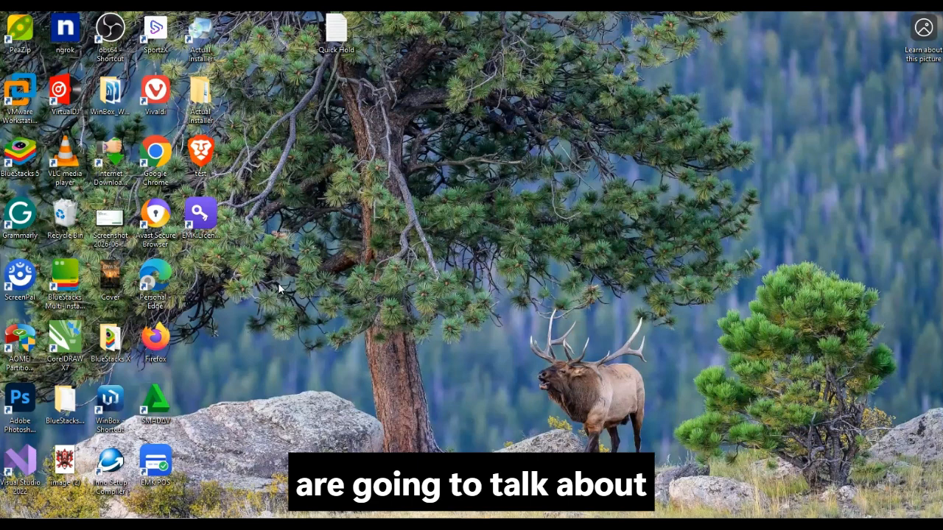
Refresh the desktop and move the EMK POS activation window to the right
{"action": "right_click", "coordinate": [262, 287]}
{"action": "left_click", "coordinate": [310, 322]}
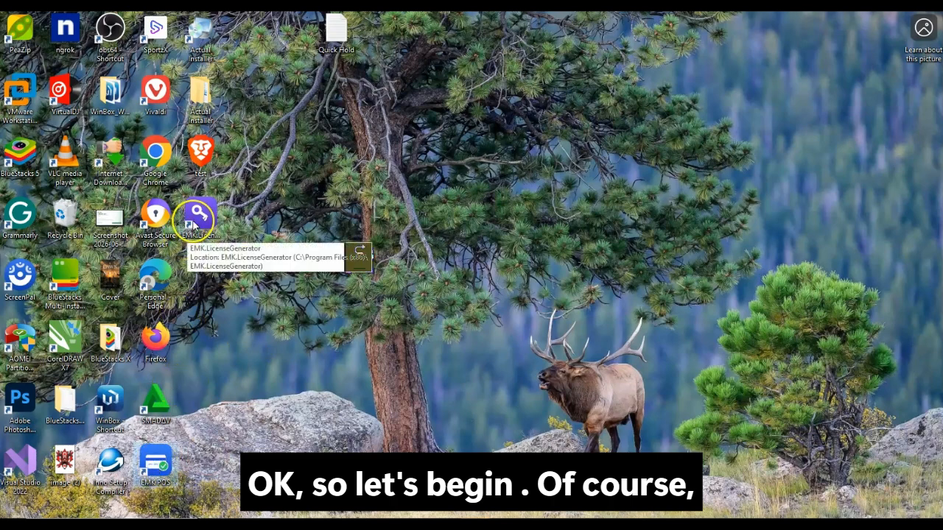
{"action": "right_click", "coordinate": [280, 295]}
{"action": "left_click", "coordinate": [313, 329]}
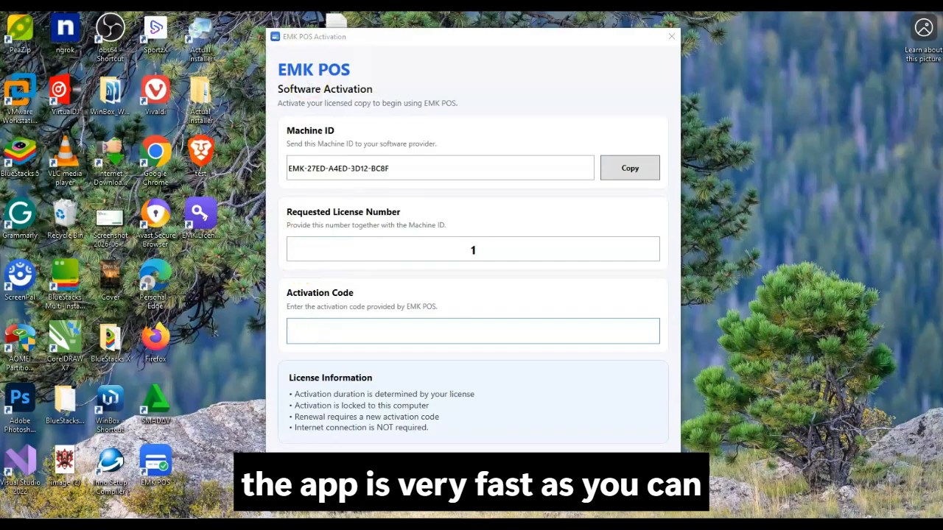
{"action": "left_click_drag", "start_coordinate": [420, 39], "coordinate": [624, 37]}
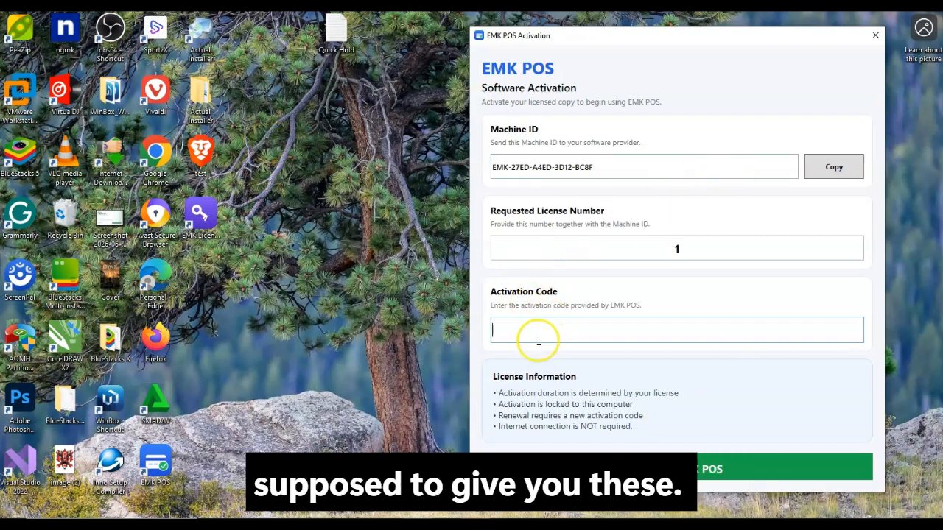
Launch the EMK POS License Generator from the desktop and place it on the left
{"action": "left_click", "coordinate": [203, 214]}
{"action": "double_click", "coordinate": [202, 214]}
{"action": "left_click_drag", "start_coordinate": [484, 90], "coordinate": [226, 72]}
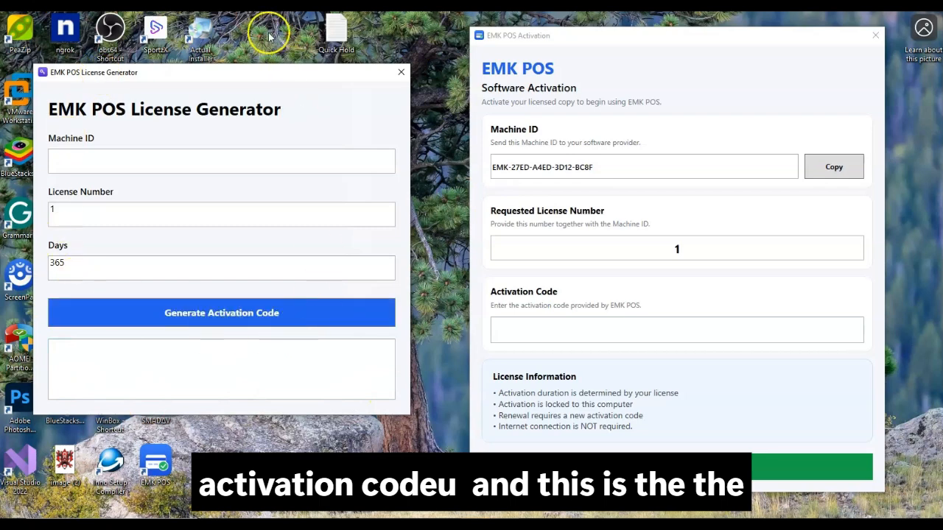
Copy the machine ID into the generator and change Days from 365 to 14
{"action": "left_click", "coordinate": [844, 174]}
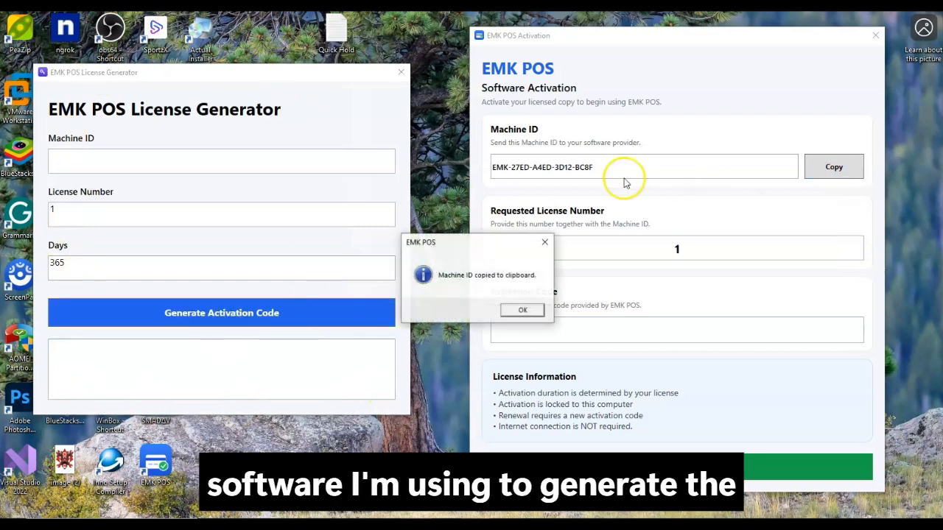
{"action": "left_click", "coordinate": [524, 312]}
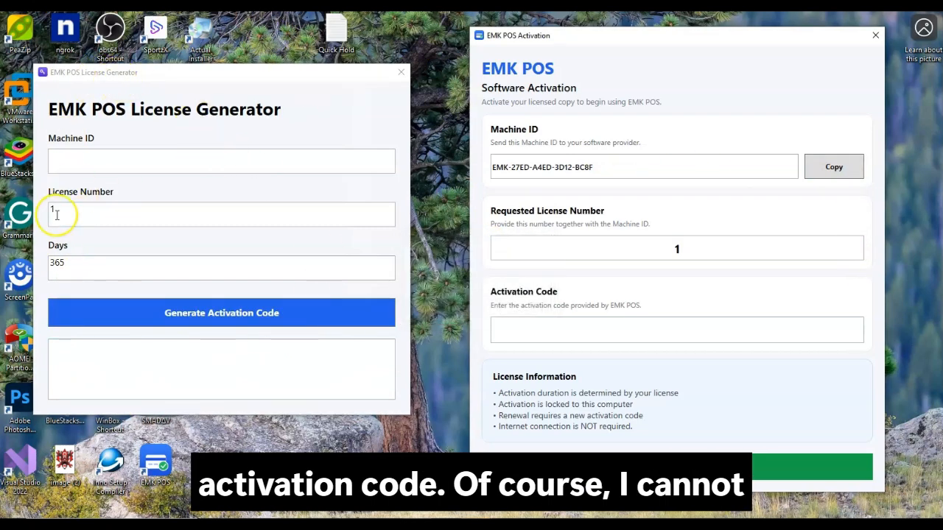
{"action": "left_click", "coordinate": [80, 159]}
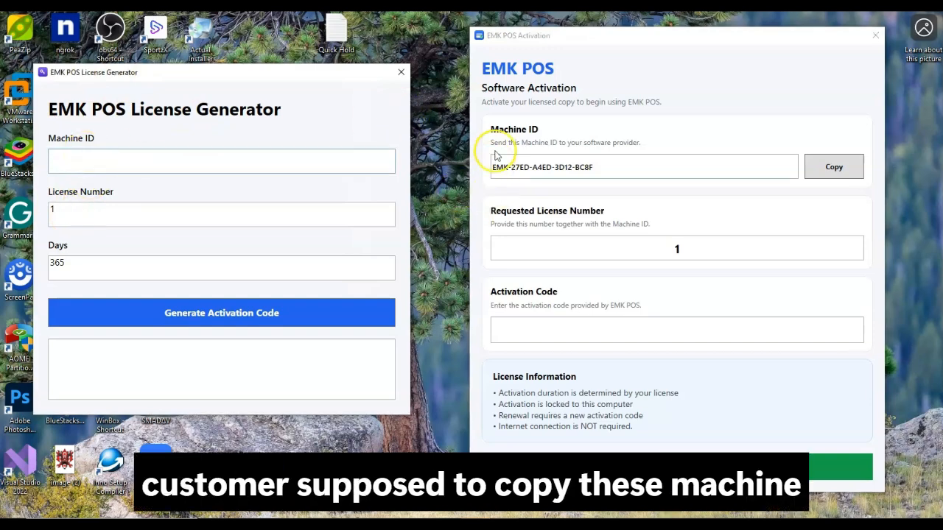
{"action": "left_click", "coordinate": [834, 167]}
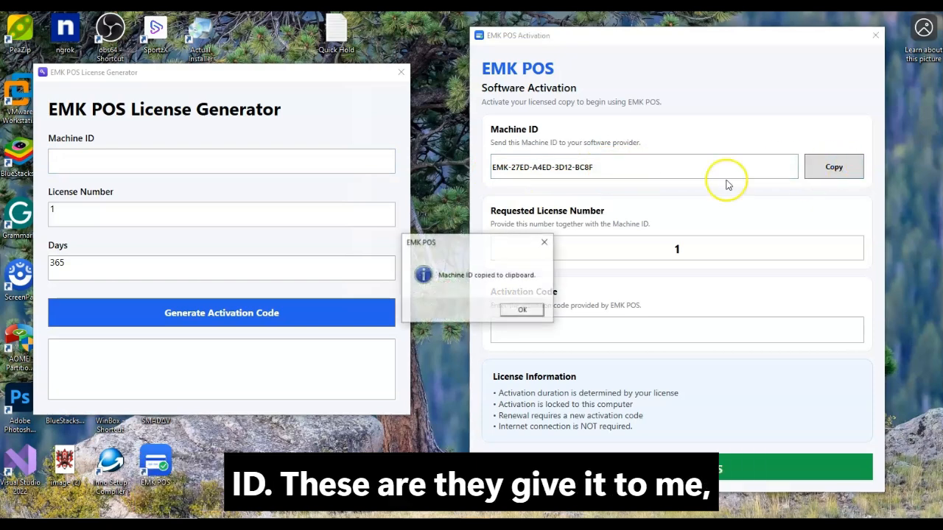
{"action": "left_click", "coordinate": [524, 310]}
{"action": "left_click", "coordinate": [188, 157]}
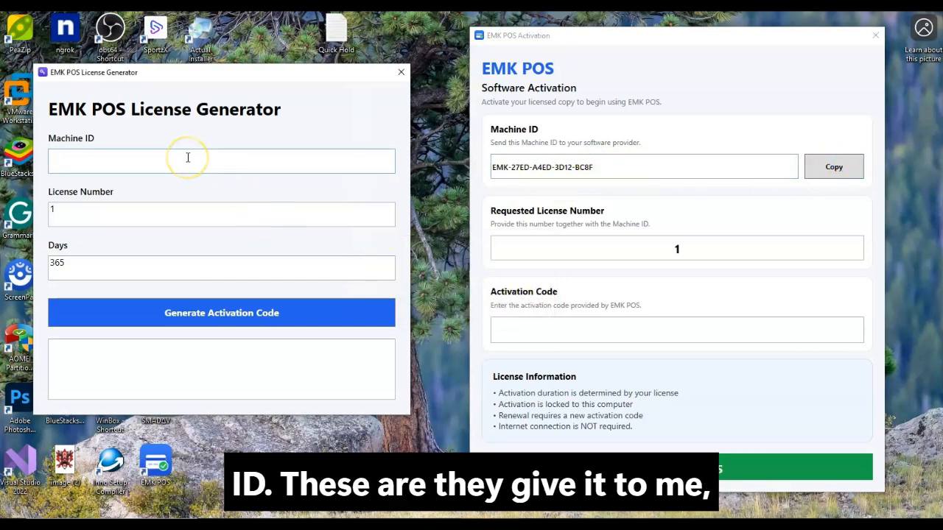
{"action": "left_click", "coordinate": [74, 212]}
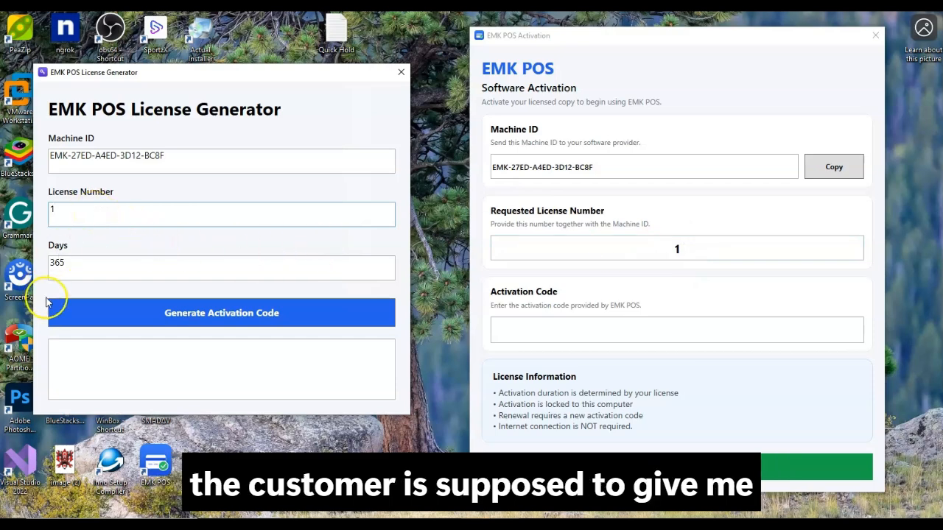
{"action": "double_click", "coordinate": [53, 271]}
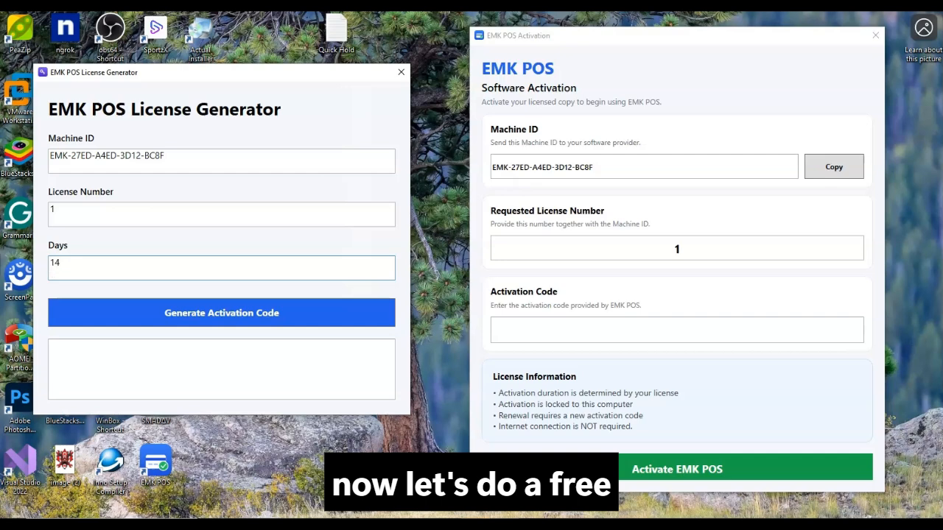
Generate the 14-day activation code and select the whole code
{"action": "left_click", "coordinate": [162, 318]}
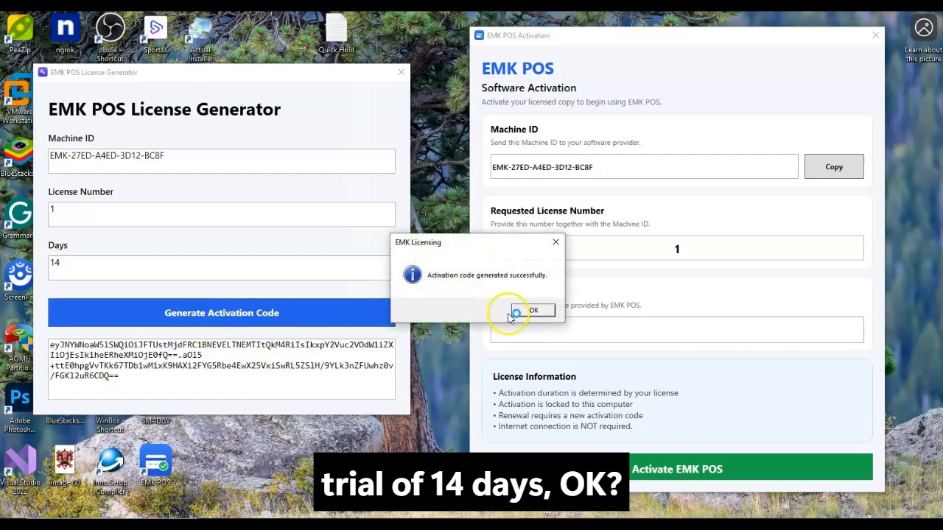
{"action": "left_click", "coordinate": [533, 311]}
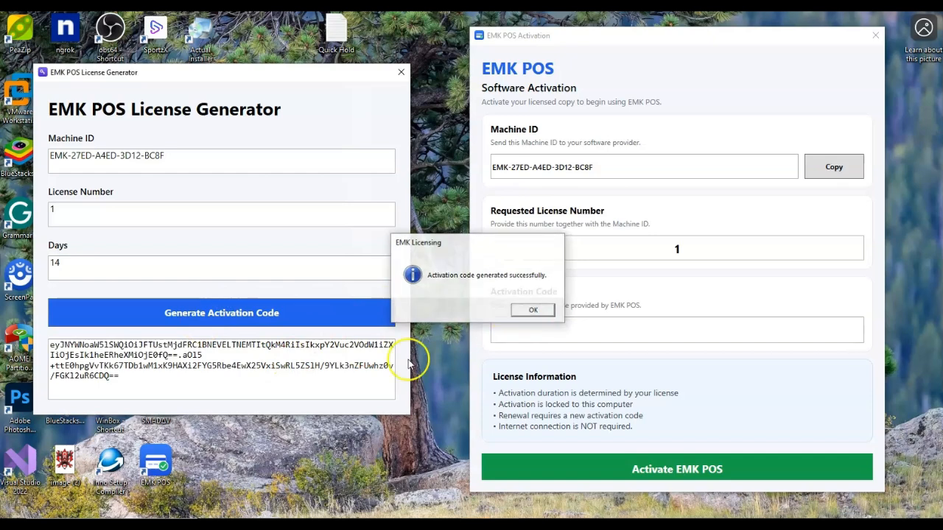
{"action": "triple_click", "coordinate": [307, 389]}
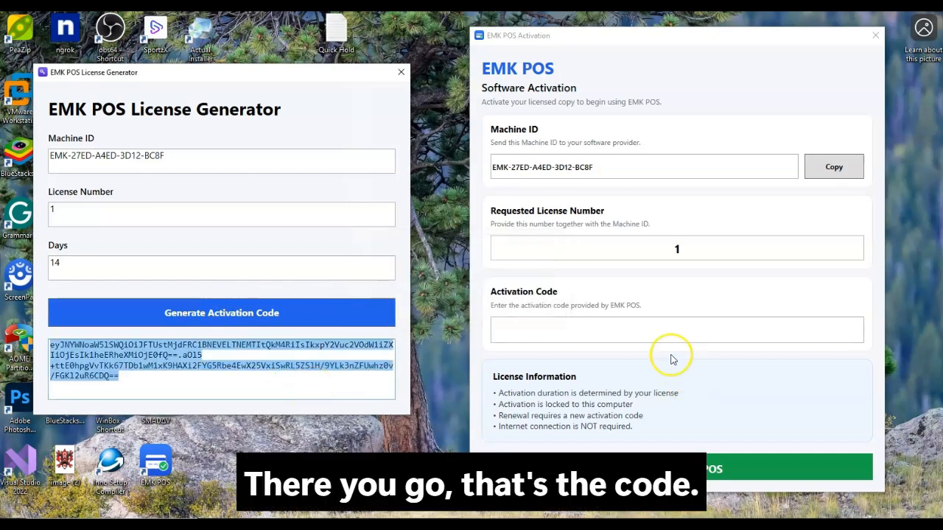
Paste the code into EMK POS's Activation Code field and activate the software
{"action": "left_click", "coordinate": [618, 337]}
{"action": "key", "text": "ctrl+v"}
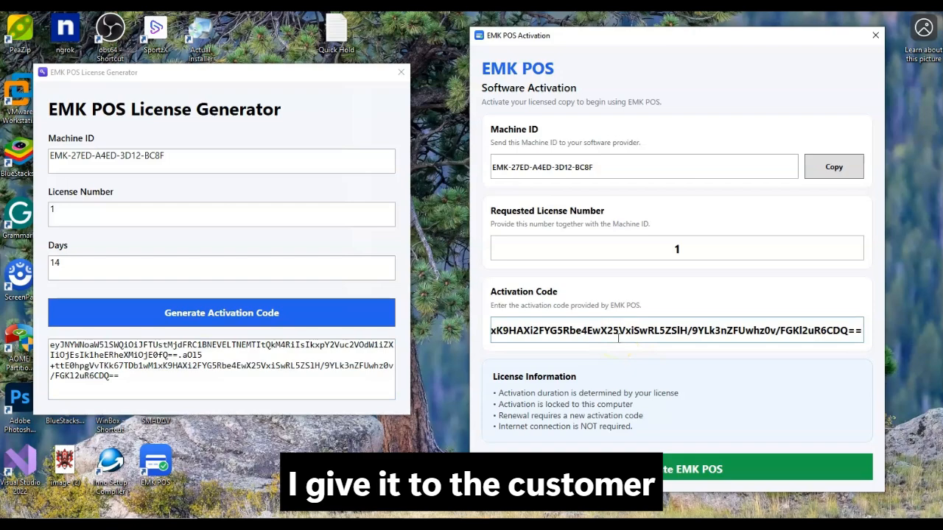
{"action": "left_click", "coordinate": [726, 471]}
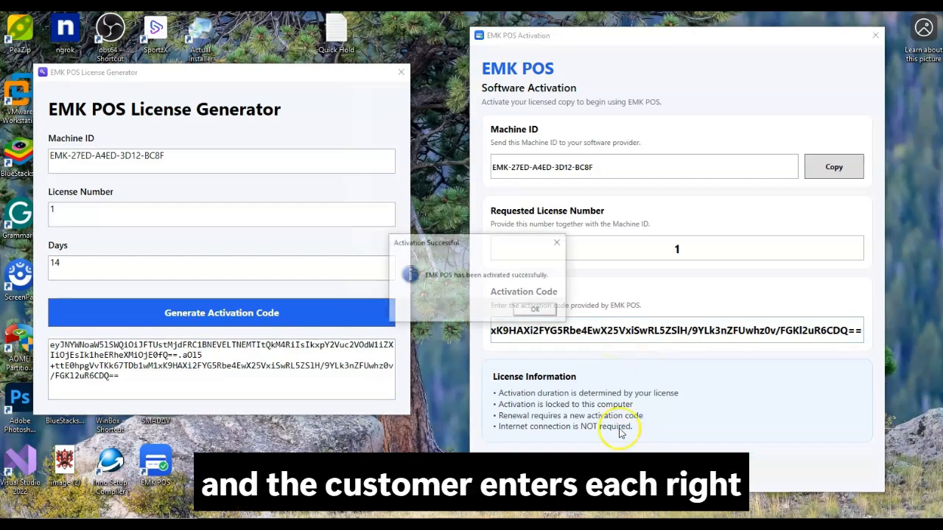
{"action": "left_click", "coordinate": [536, 311]}
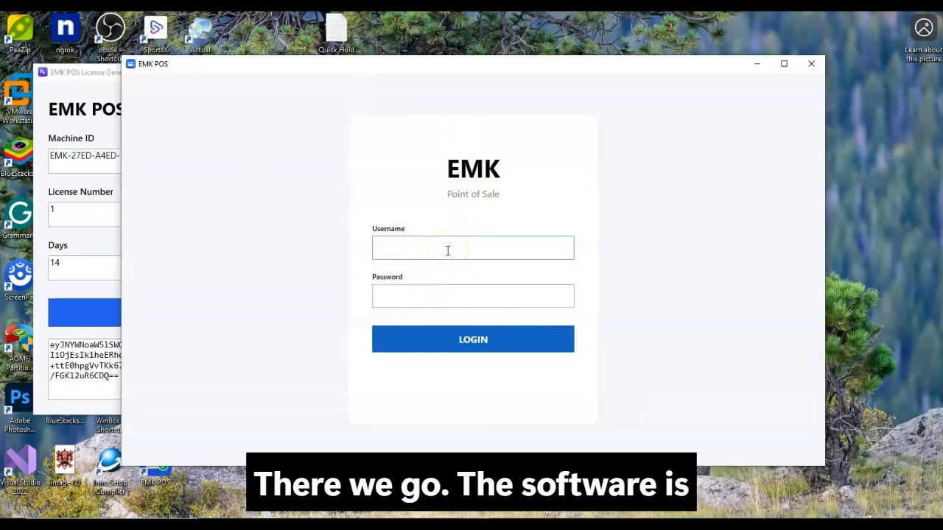
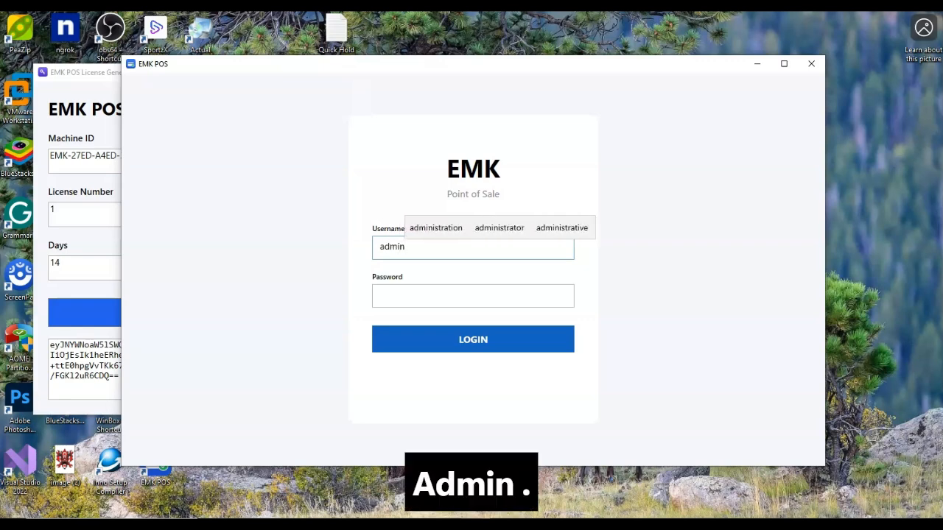
Log in as admin with the account password and acknowledge the 14-day licence warning
{"action": "key", "text": "Tab"}
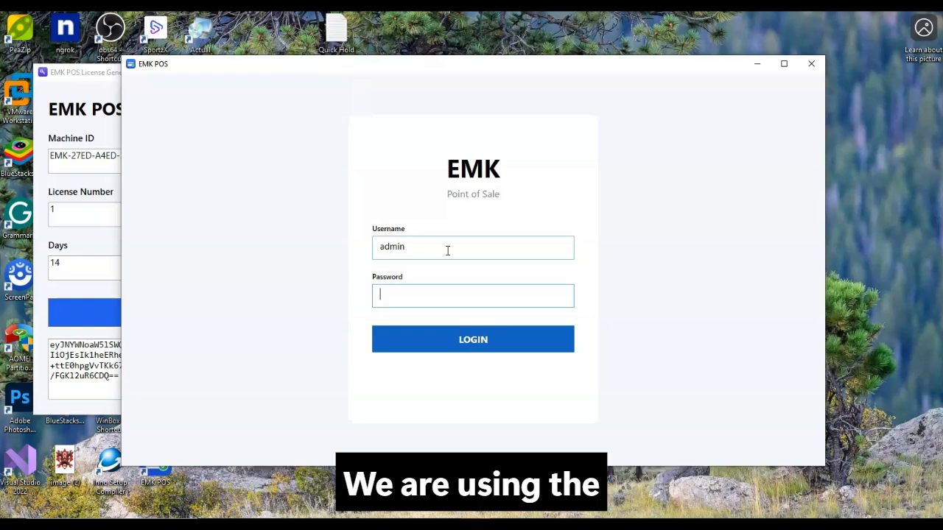
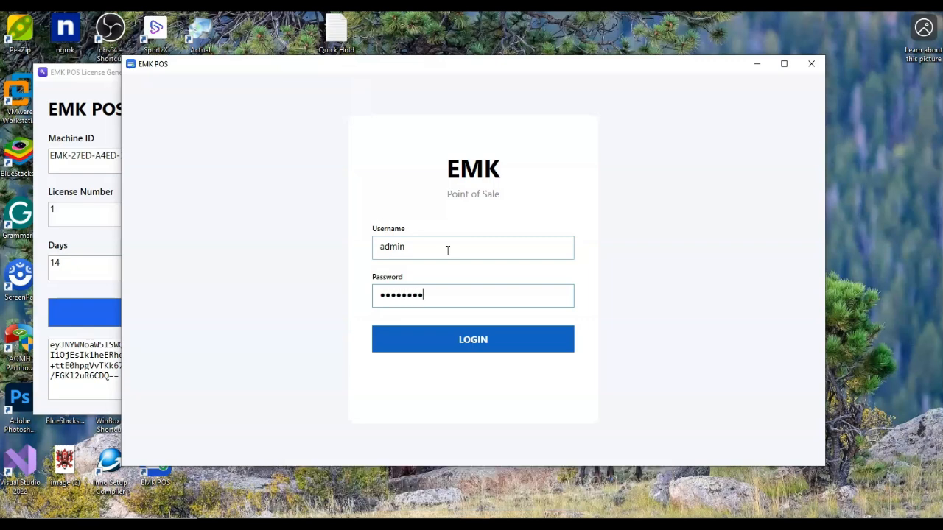
{"action": "key", "text": "Return"}
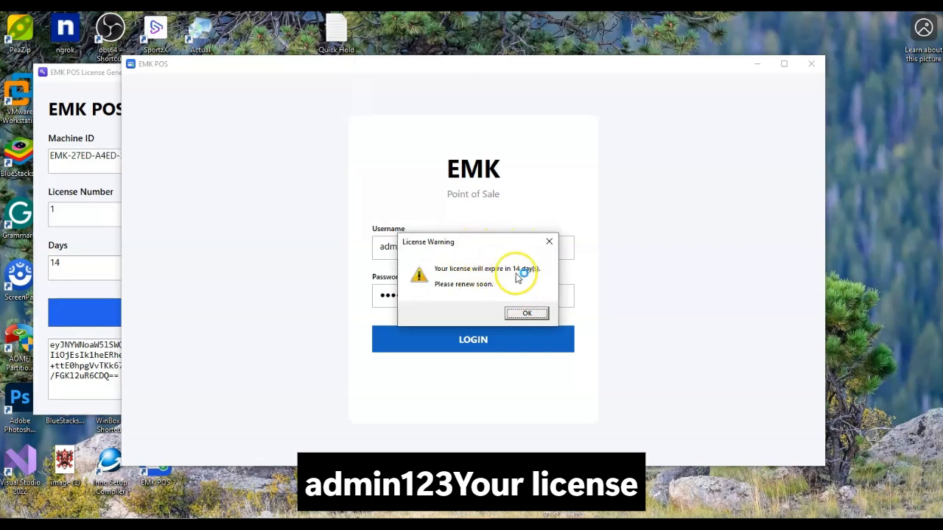
{"action": "left_click", "coordinate": [518, 314]}
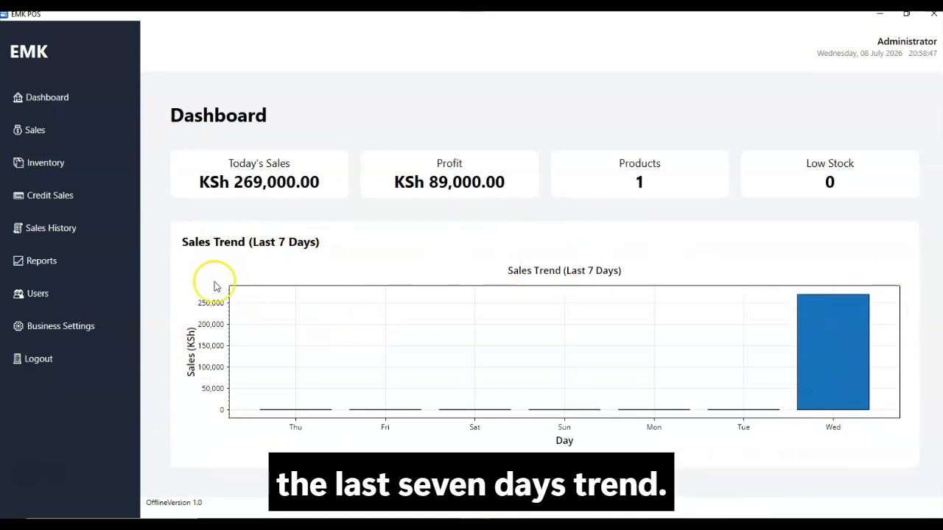
Go to the Sales page listing the Elitebook 850 G1 laptop with an empty cart
{"action": "left_click", "coordinate": [56, 140]}
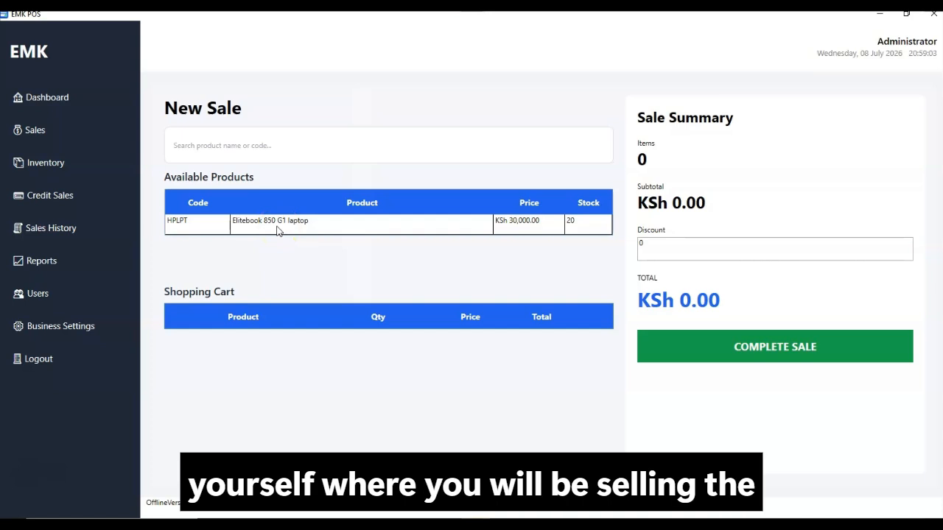
Switch to the Inventory page and start a new product's details form
{"action": "left_click", "coordinate": [211, 147]}
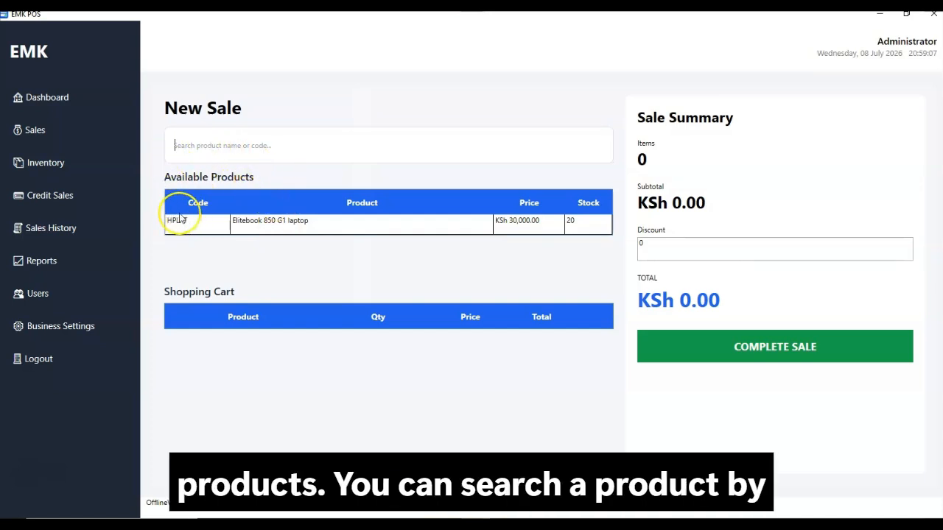
{"action": "left_click", "coordinate": [58, 172]}
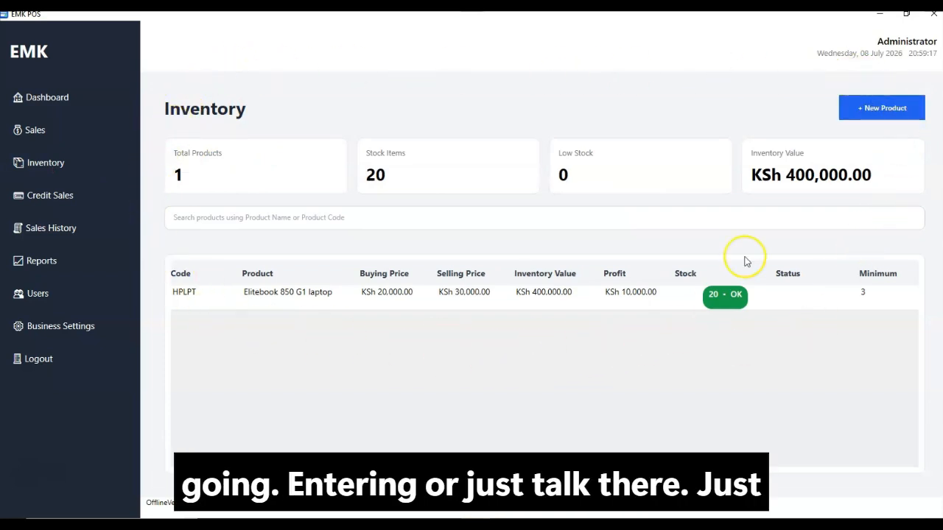
{"action": "left_click", "coordinate": [855, 113]}
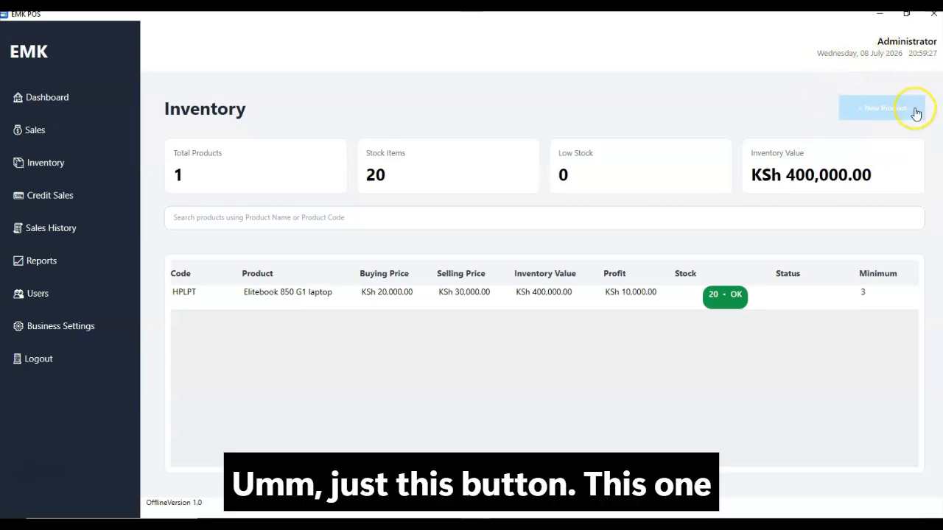
{"action": "left_click", "coordinate": [869, 116]}
{"action": "left_click", "coordinate": [404, 191]}
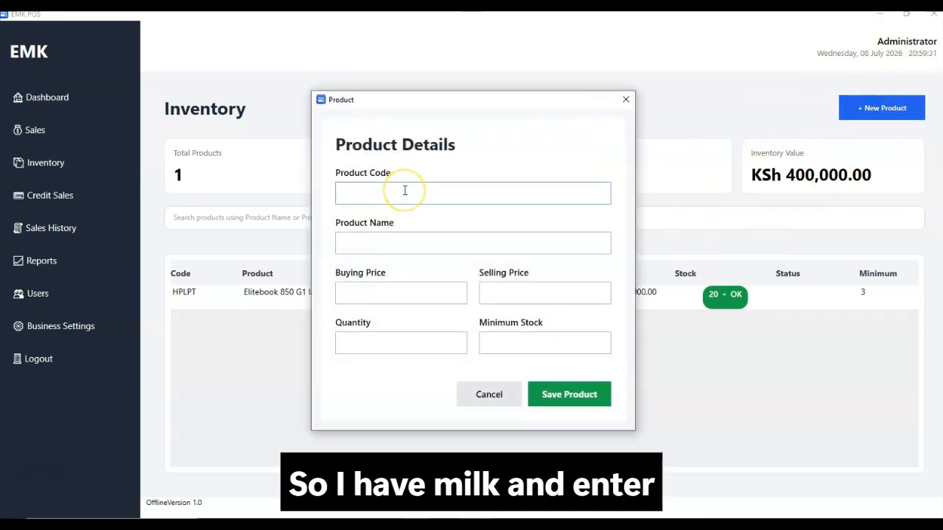
{"action": "left_click", "coordinate": [625, 100]}
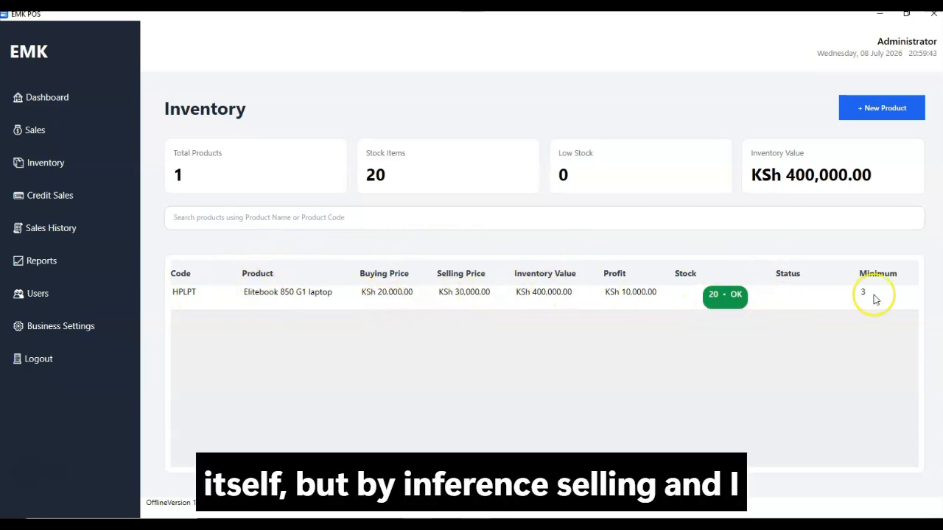
{"action": "right_click", "coordinate": [485, 295]}
Change the Elitebook 850 G1 laptop's quantity from 20 to 25 and save the product
{"action": "left_click", "coordinate": [516, 300]}
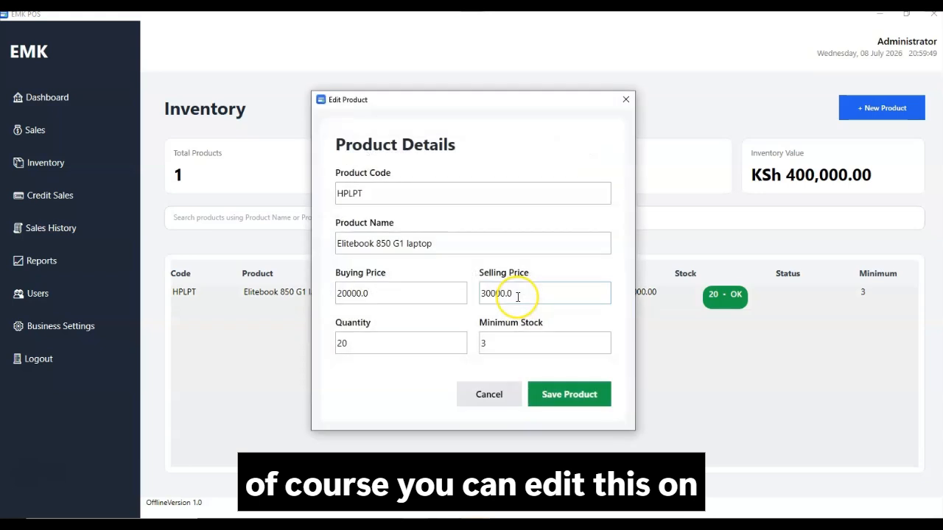
{"action": "left_click", "coordinate": [382, 344]}
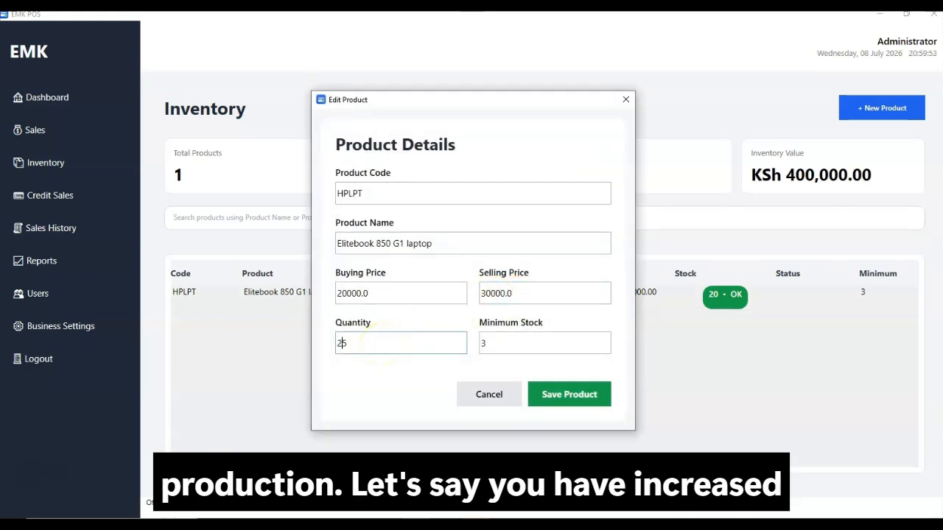
{"action": "type", "text": "5"}
{"action": "left_click", "coordinate": [506, 344]}
{"action": "left_click", "coordinate": [573, 410]}
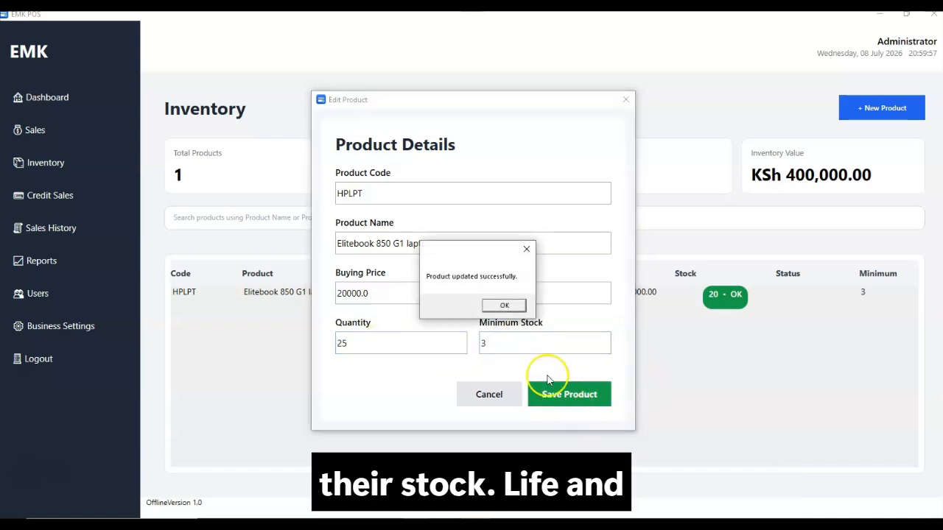
{"action": "left_click", "coordinate": [507, 307]}
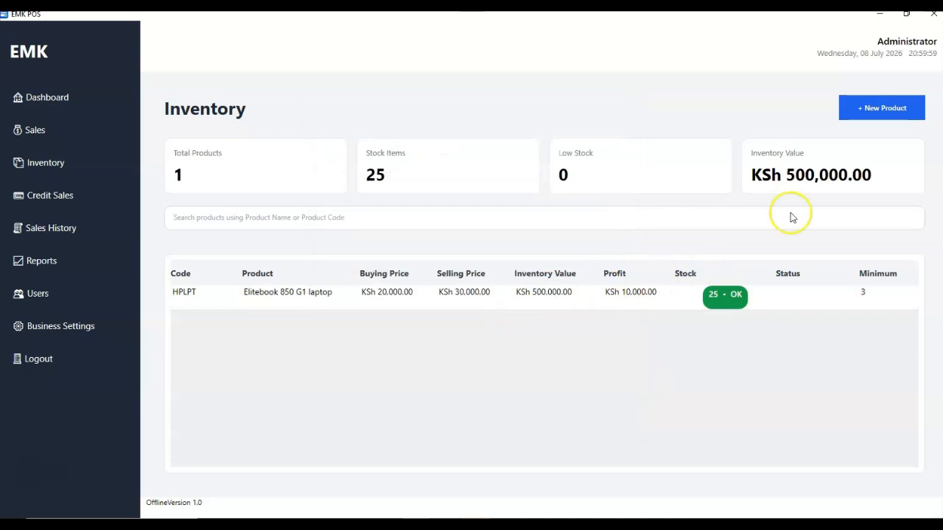
{"action": "right_click", "coordinate": [559, 289]}
{"action": "key", "text": "Escape"}
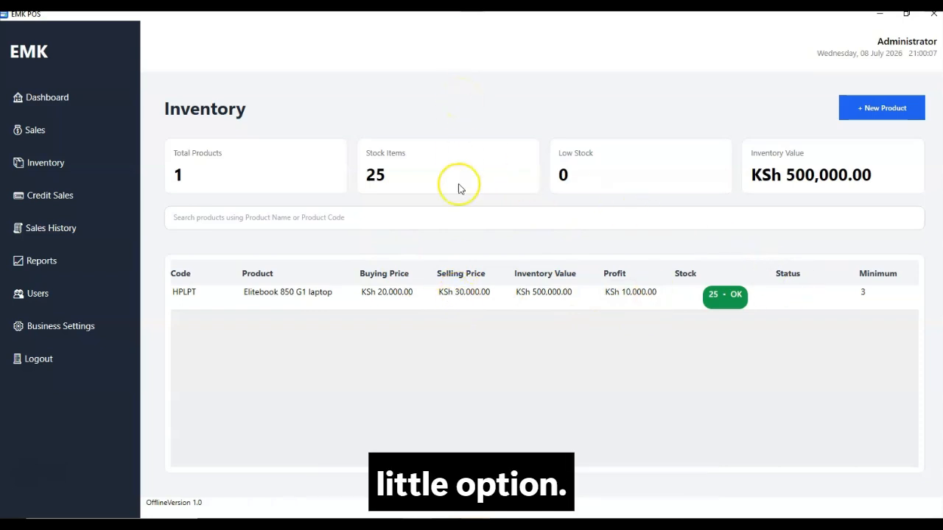
Cancel deleting the laptop product, then return to the New Sale screen
{"action": "right_click", "coordinate": [498, 297]}
{"action": "left_click", "coordinate": [524, 318]}
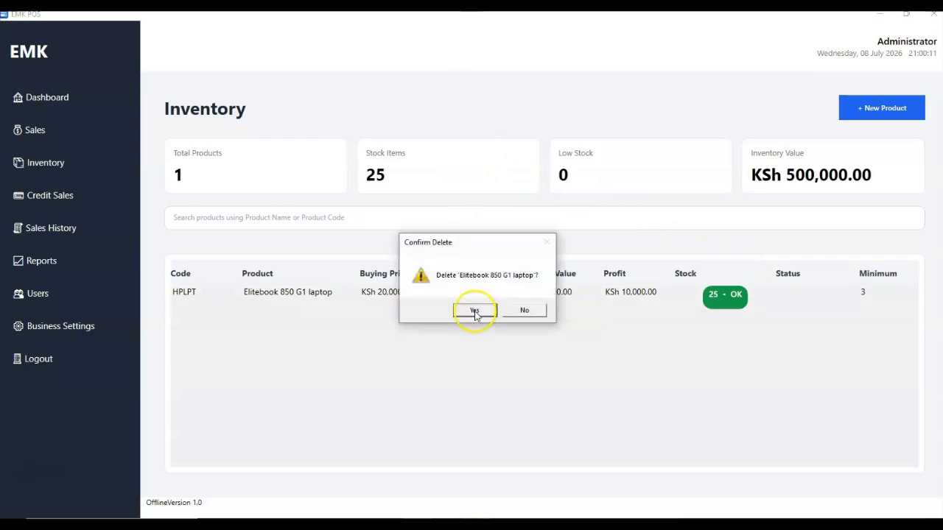
{"action": "left_click", "coordinate": [530, 318]}
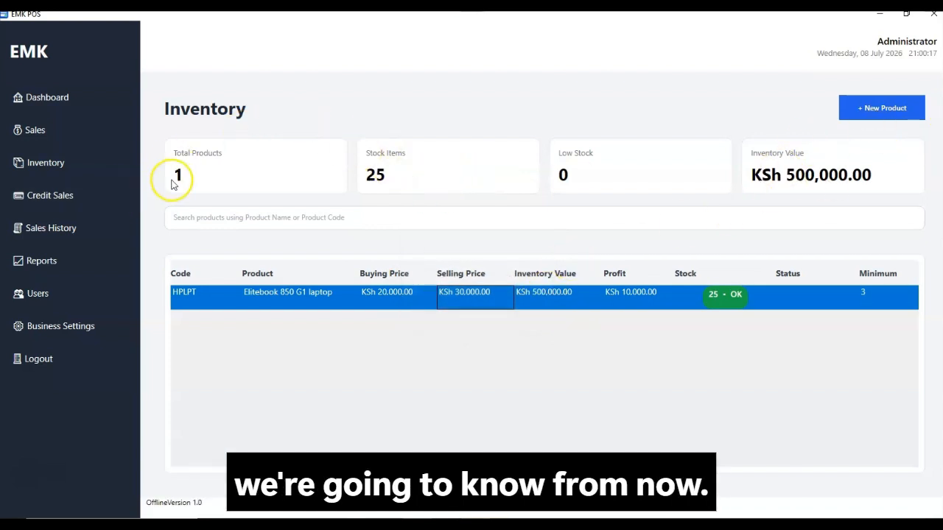
{"action": "left_click", "coordinate": [59, 143]}
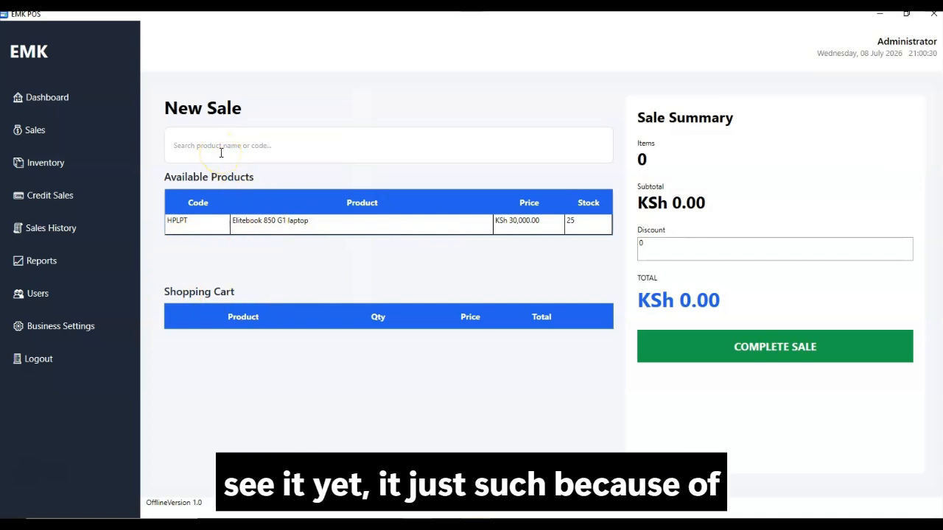
Add the Elitebook 850 G1 laptop to the shopping cart
{"action": "type", "text": "eaggfaj"}
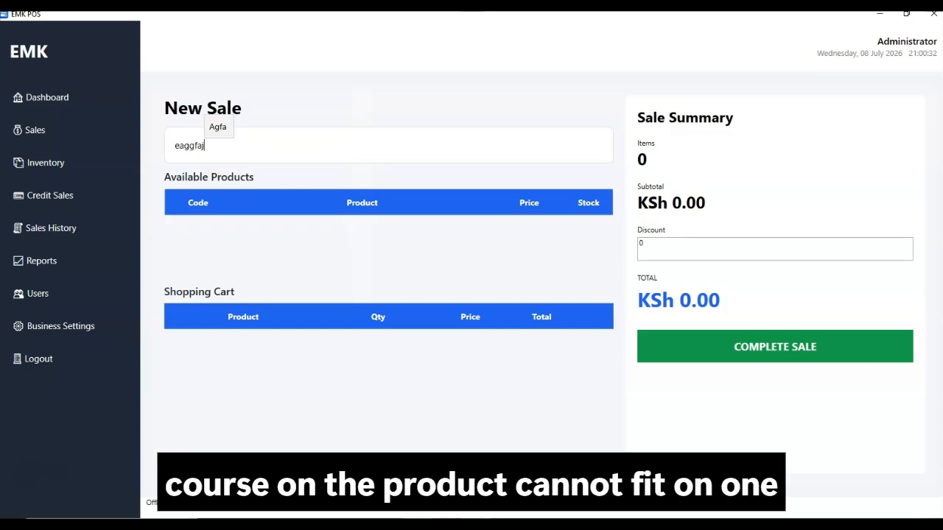
{"action": "key", "text": "BackSpace"}
{"action": "key", "text": "BackSpace"}
{"action": "key", "text": "BackSpace"}
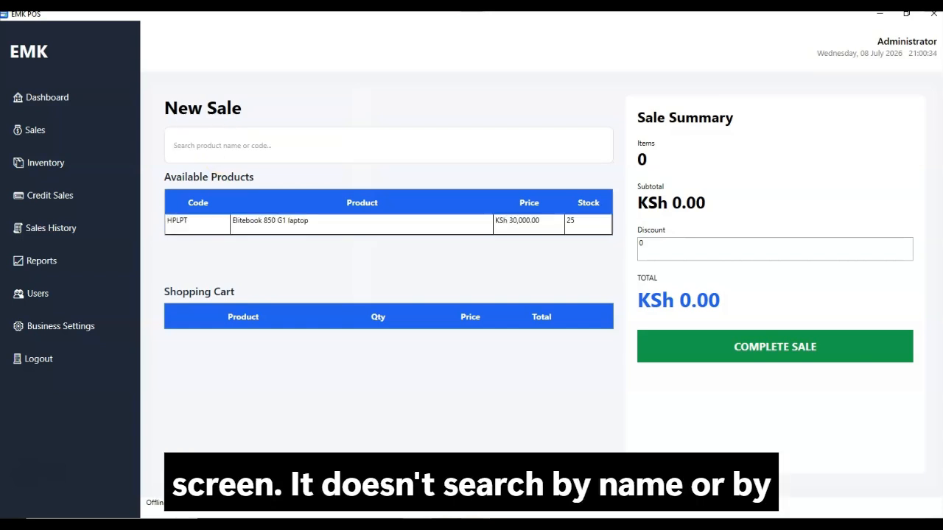
{"action": "double_click", "coordinate": [268, 228]}
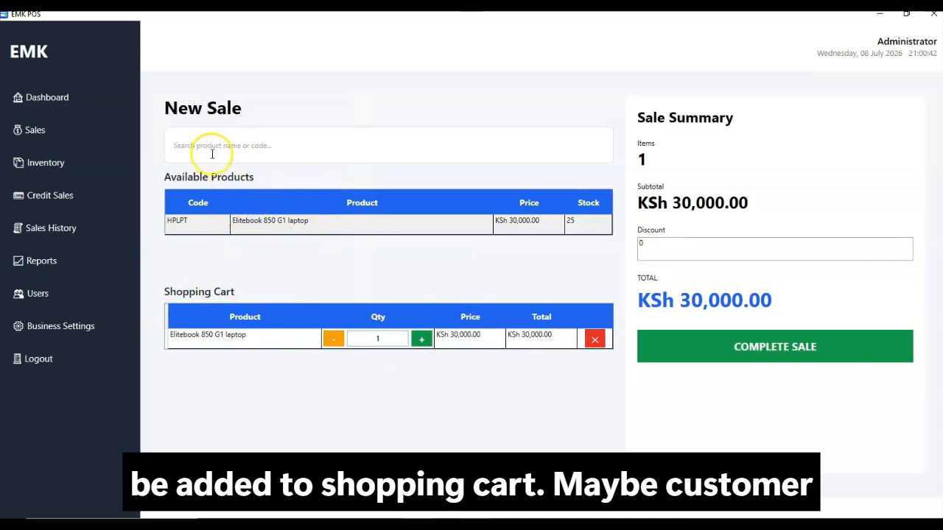
{"action": "type", "text": "eggs"}
{"action": "key", "text": "BackSpace"}
{"action": "key", "text": "BackSpace"}
{"action": "key", "text": "BackSpace"}
{"action": "key", "text": "BackSpace"}
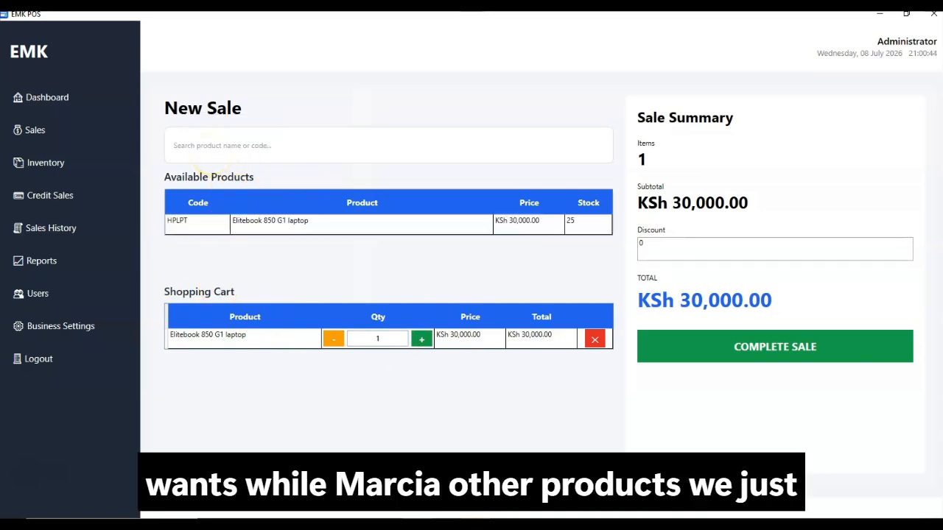
{"action": "double_click", "coordinate": [247, 223]}
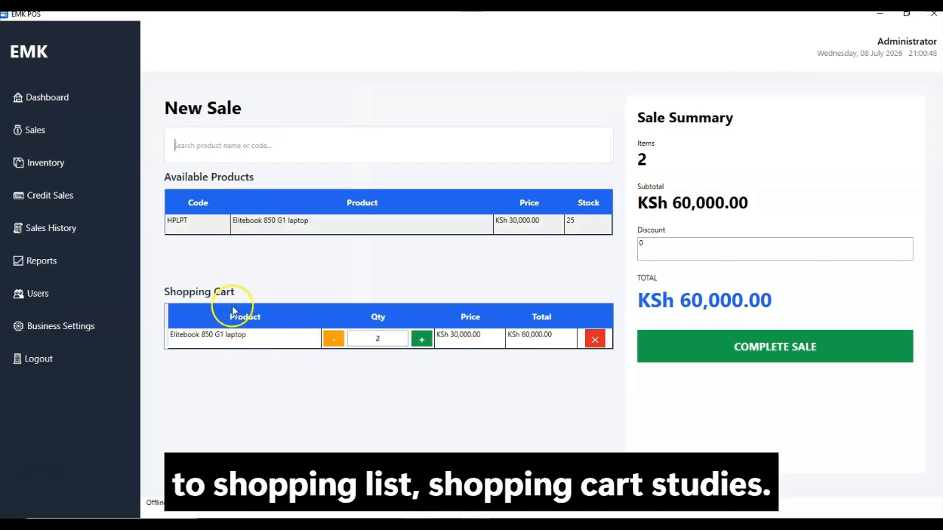
Set the cart quantity to 20 with a 15000 discount and proceed to payment
{"action": "left_click", "coordinate": [398, 338]}
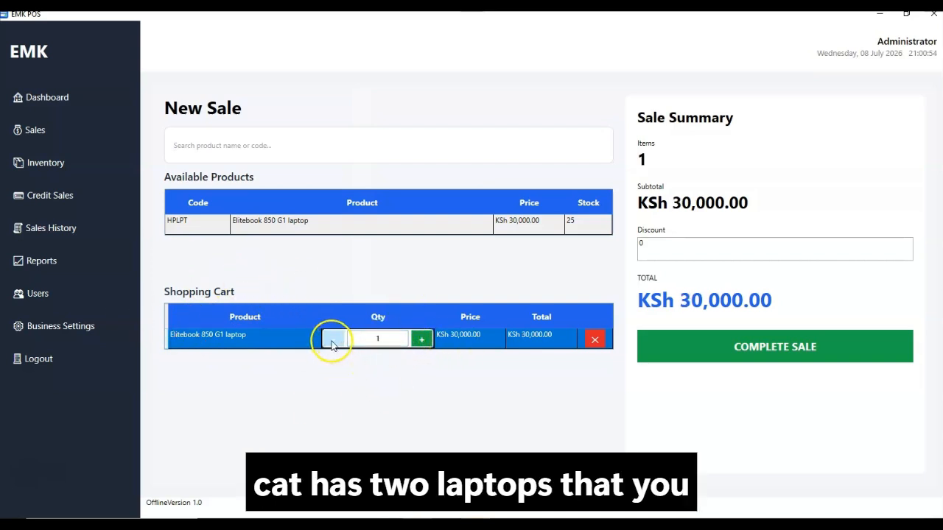
{"action": "left_click", "coordinate": [421, 339]}
{"action": "left_click", "coordinate": [422, 339]}
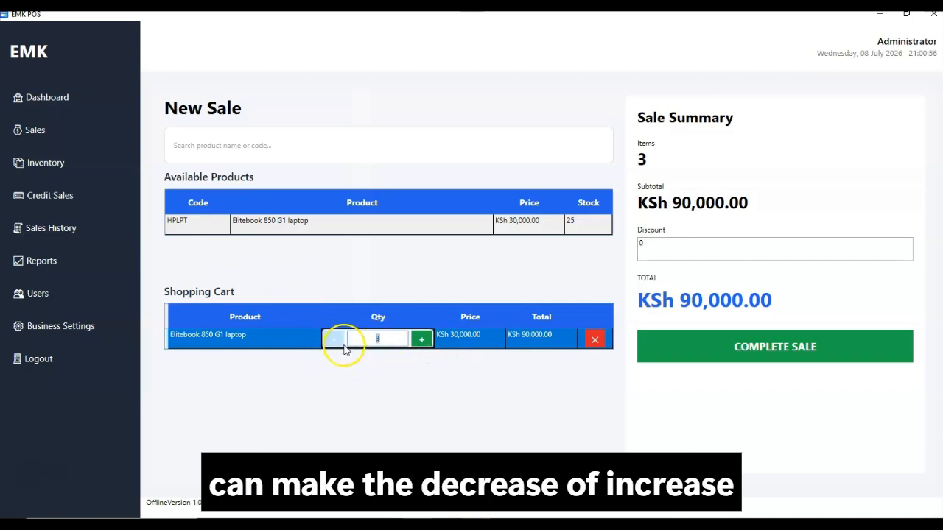
{"action": "type", "text": "20"}
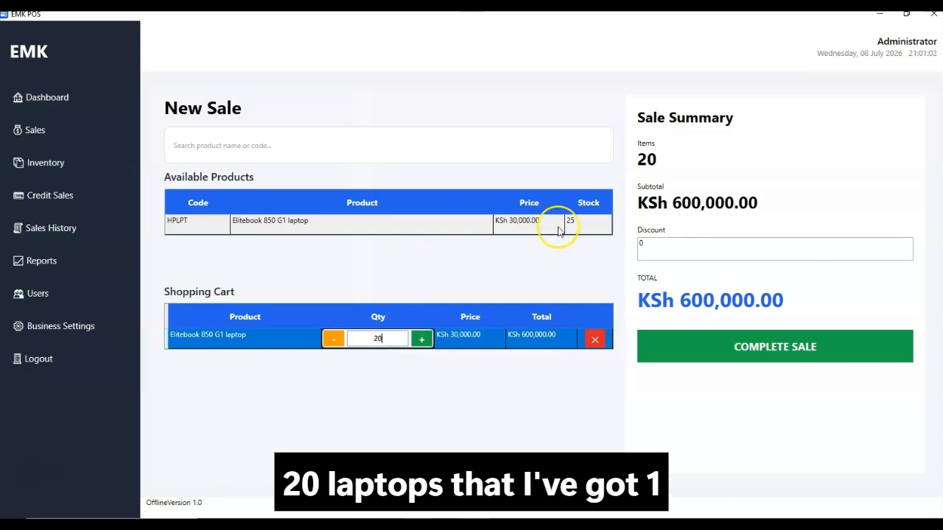
{"action": "left_click", "coordinate": [646, 252]}
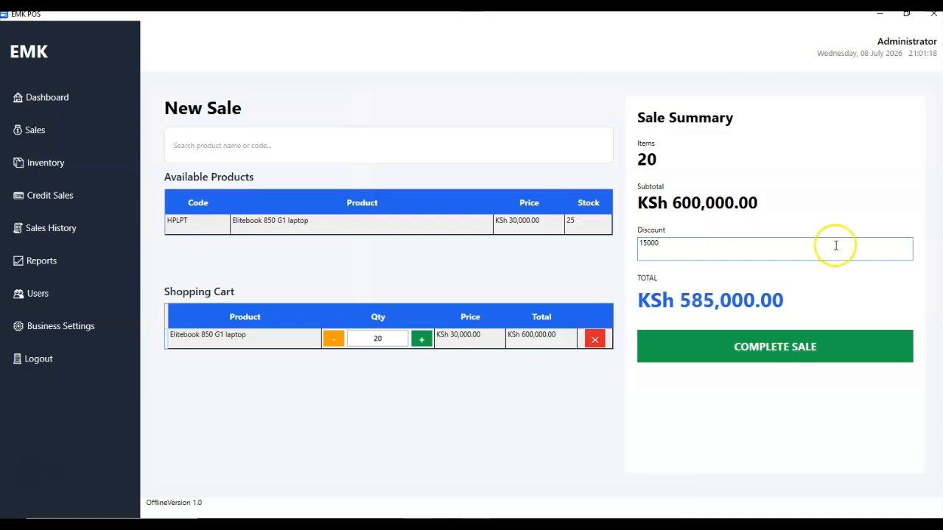
{"action": "left_click", "coordinate": [711, 352]}
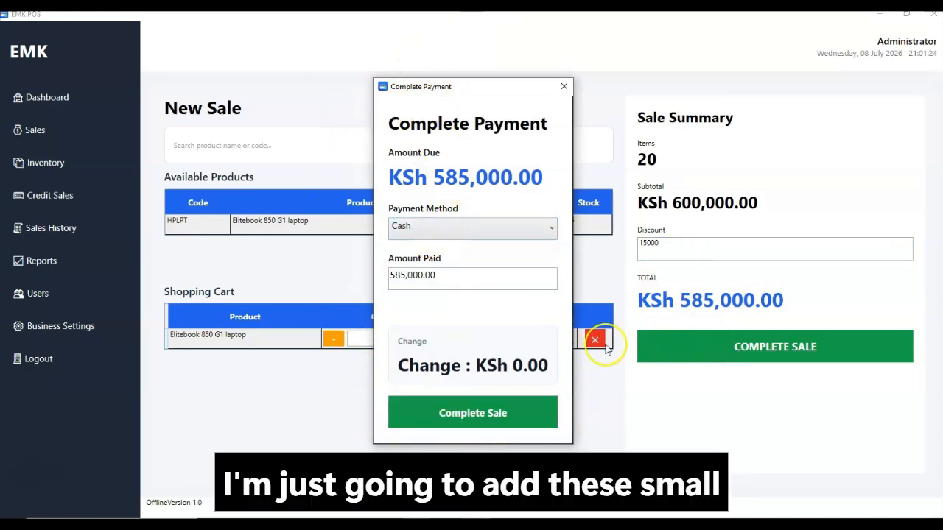
Choose Card as the payment method for the KSh 585,000.00 sale
{"action": "left_click", "coordinate": [435, 234]}
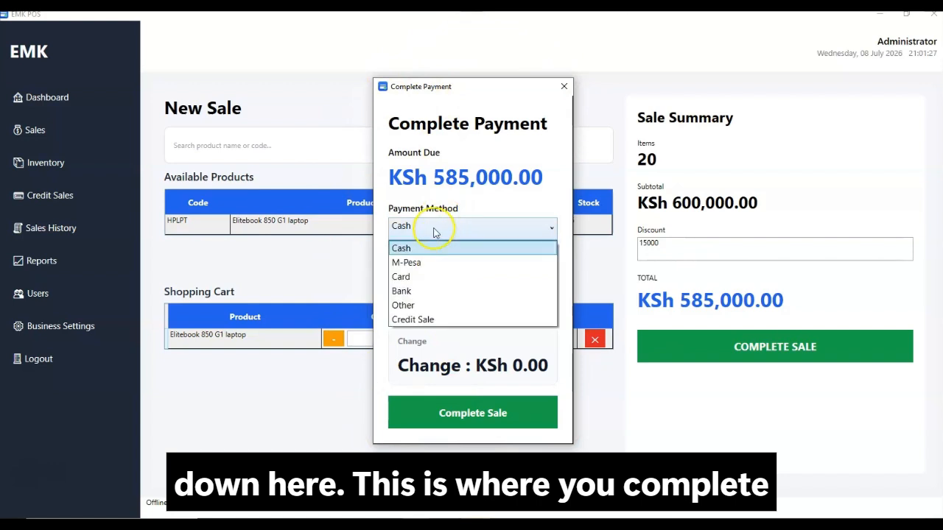
{"action": "left_click", "coordinate": [406, 262]}
{"action": "left_click", "coordinate": [423, 232]}
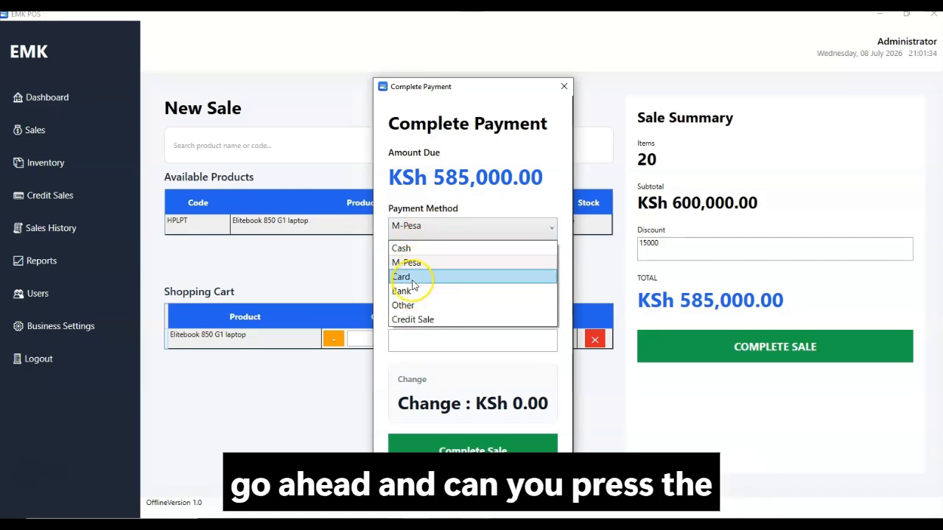
{"action": "left_click", "coordinate": [409, 279]}
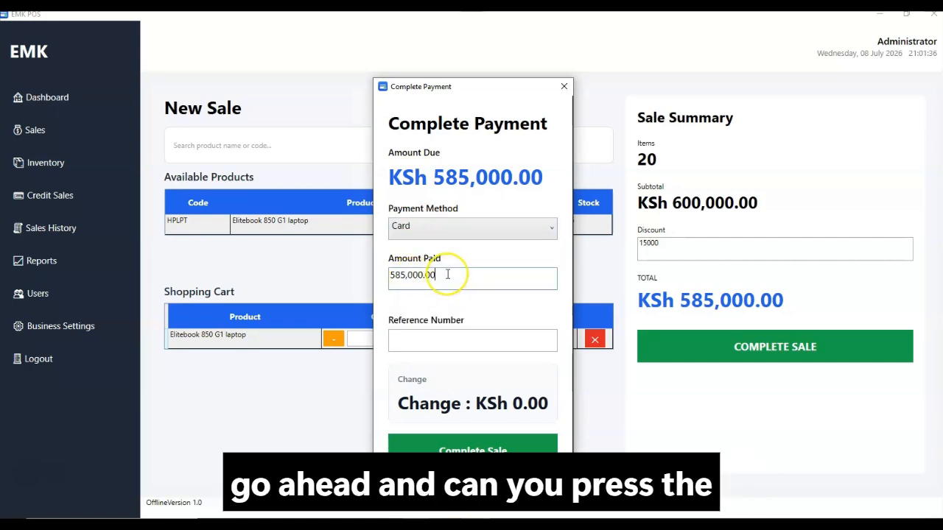
Enter the transaction reference number and complete the card payment
{"action": "left_click", "coordinate": [444, 344]}
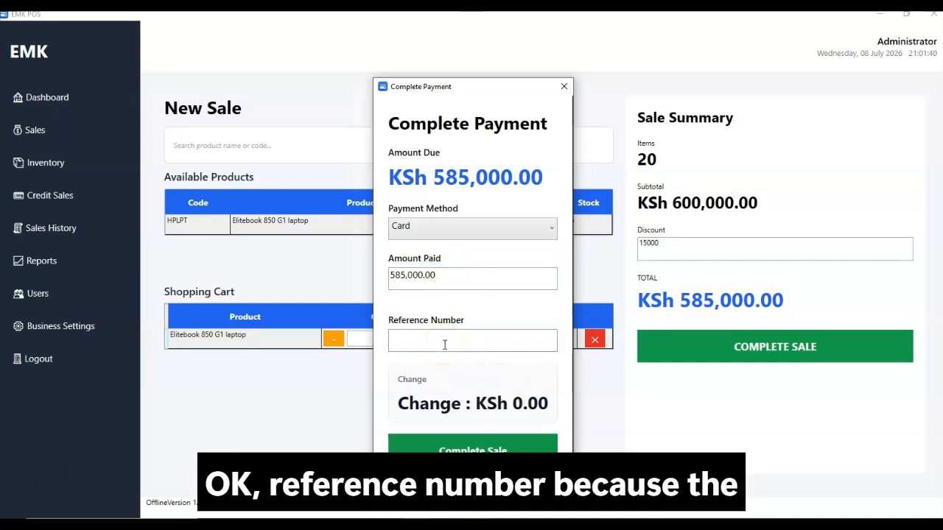
{"action": "type", "text": "rtatafs"}
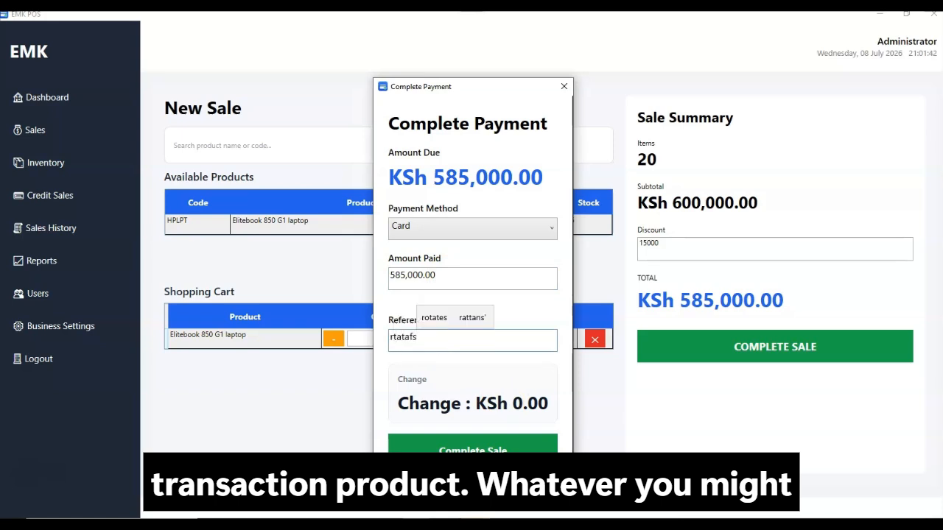
{"action": "key", "text": "BackSpace"}
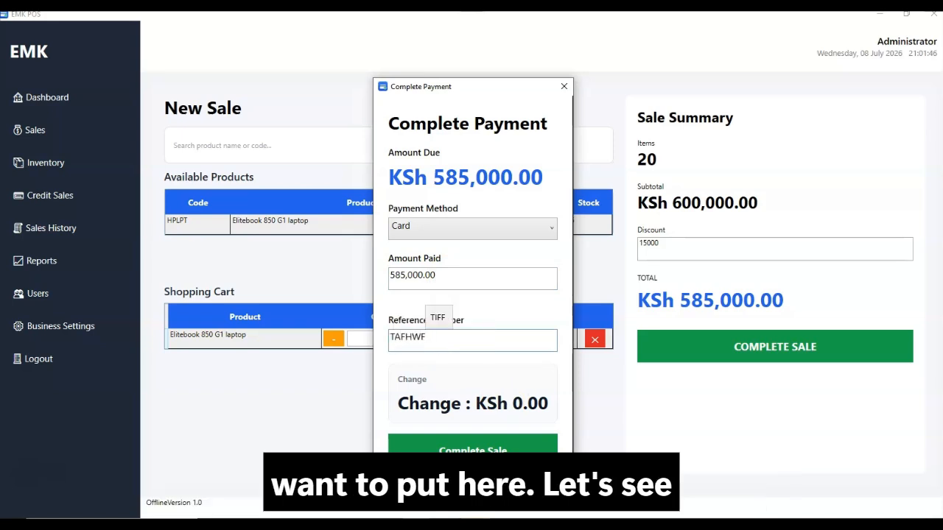
{"action": "type", "text": "7"}
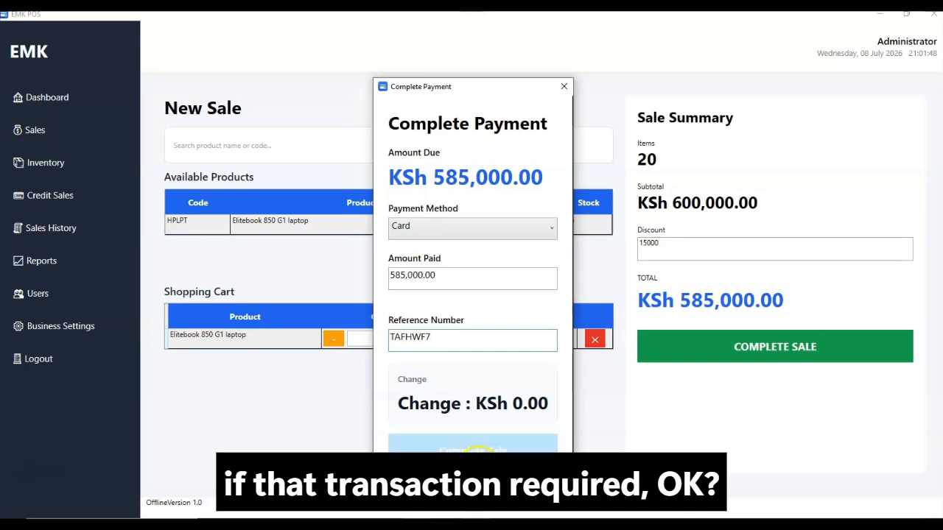
{"action": "left_click", "coordinate": [473, 451]}
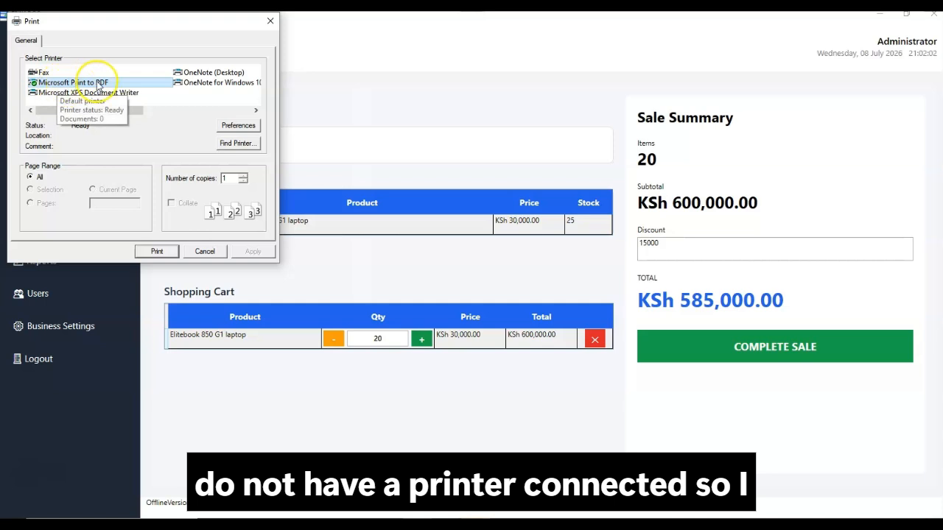
Print the receipt to PDF as test on the Desktop, overwriting the existing test.pdf
{"action": "left_click", "coordinate": [159, 254]}
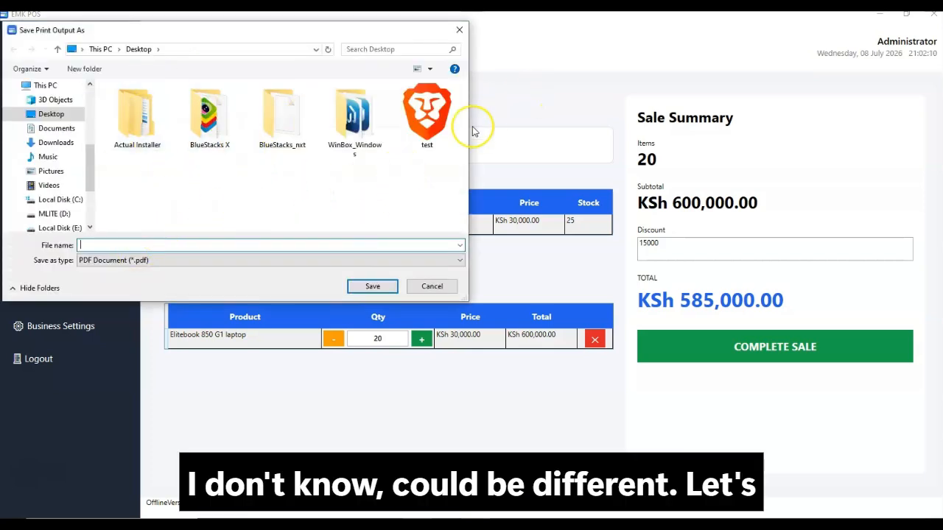
{"action": "left_click", "coordinate": [427, 118]}
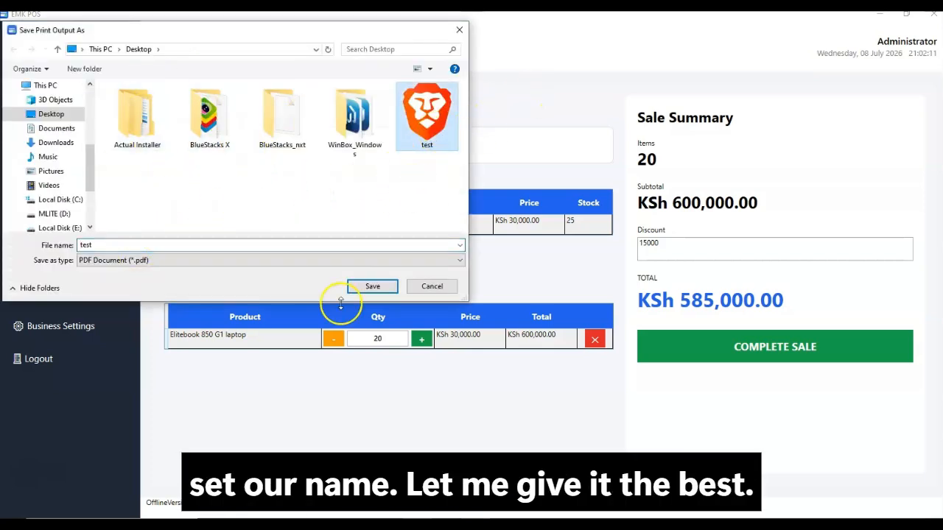
{"action": "left_click", "coordinate": [373, 287]}
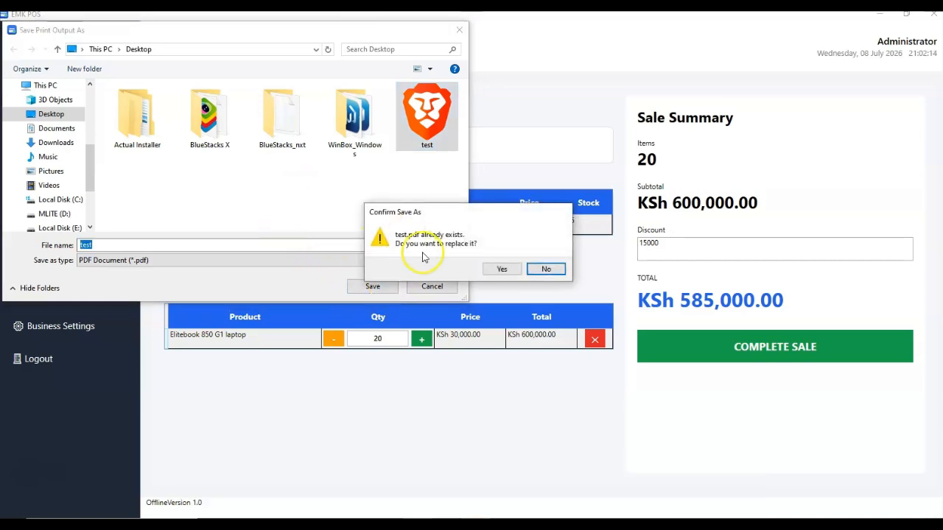
{"action": "left_click", "coordinate": [501, 270]}
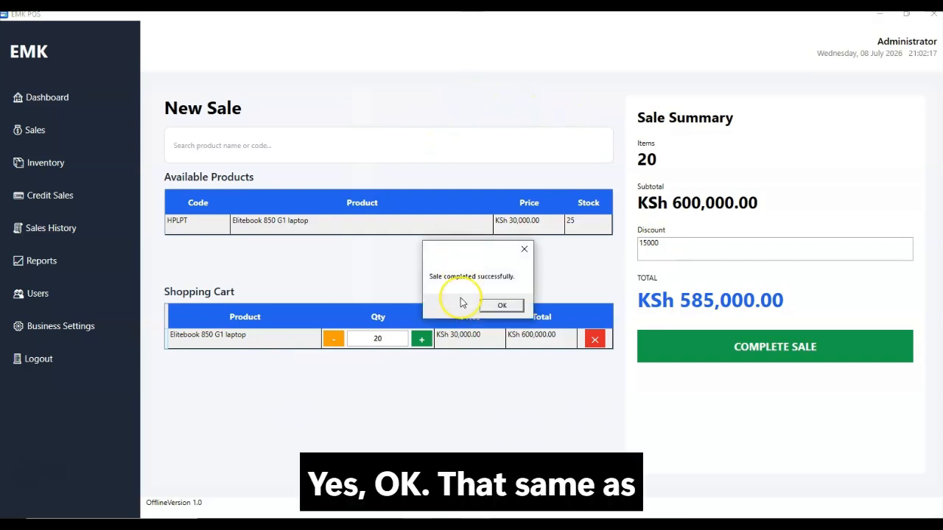
Clear the finished sale, check the Elitebook 850 G1 in Inventory, then add one to a new sale
{"action": "left_click", "coordinate": [501, 305]}
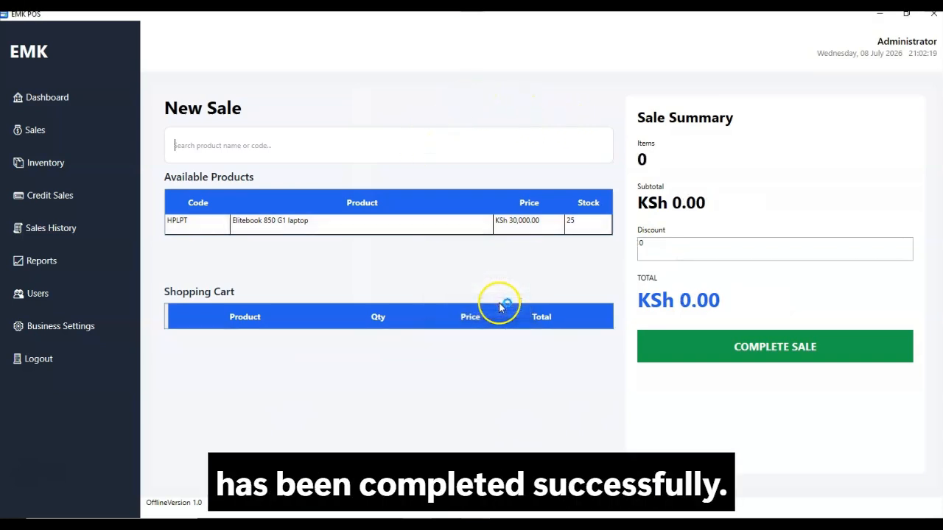
{"action": "left_click", "coordinate": [56, 206]}
{"action": "left_click", "coordinate": [58, 170]}
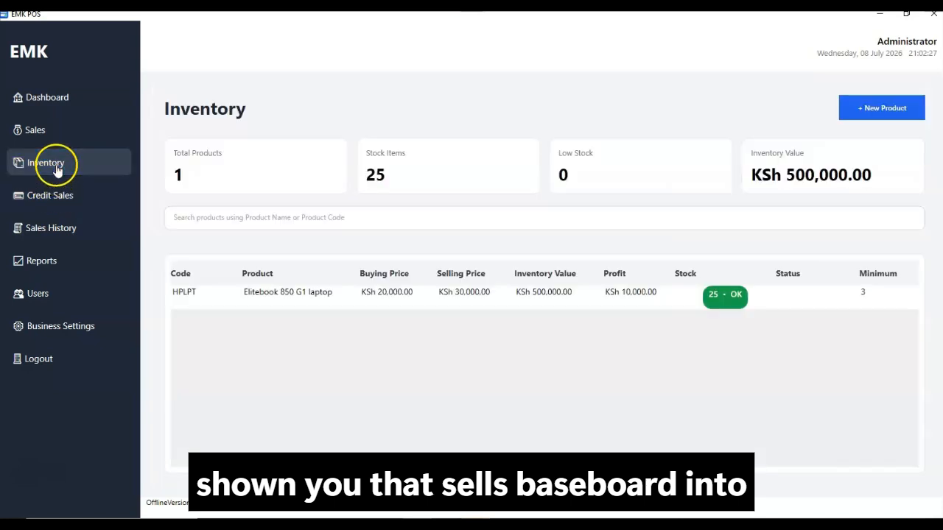
{"action": "left_click", "coordinate": [516, 292]}
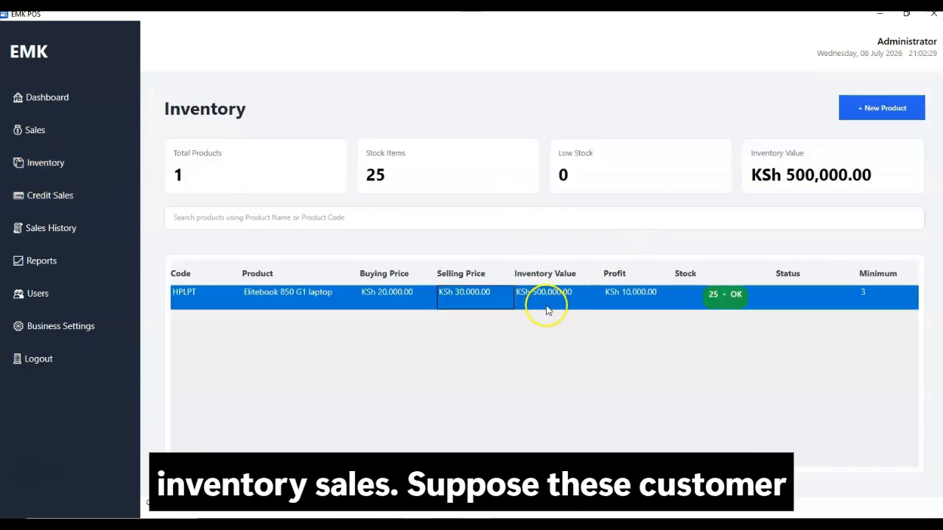
{"action": "double_click", "coordinate": [536, 302]}
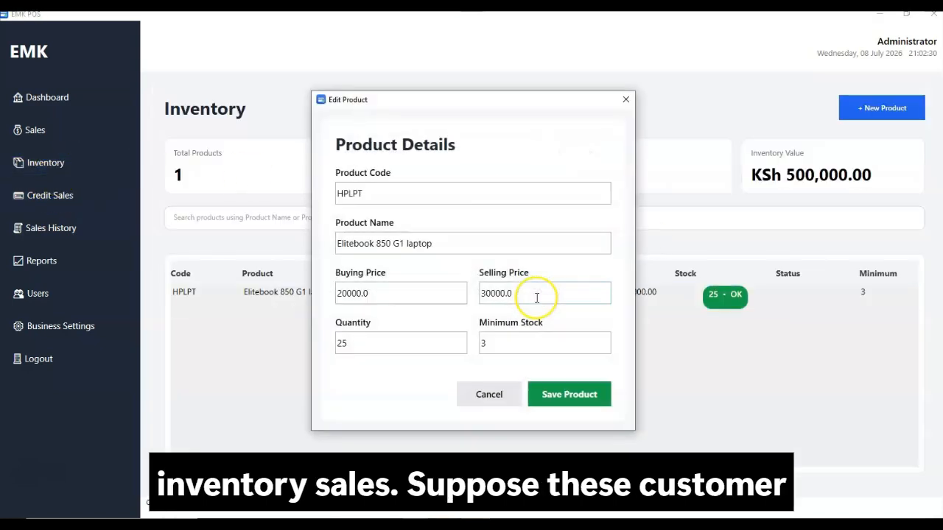
{"action": "left_click", "coordinate": [619, 103]}
{"action": "left_click", "coordinate": [89, 131]}
{"action": "double_click", "coordinate": [504, 224]}
Cancel the laptop payment, remove the laptop so the cart is empty, and open Credit Sales
{"action": "left_click", "coordinate": [663, 356]}
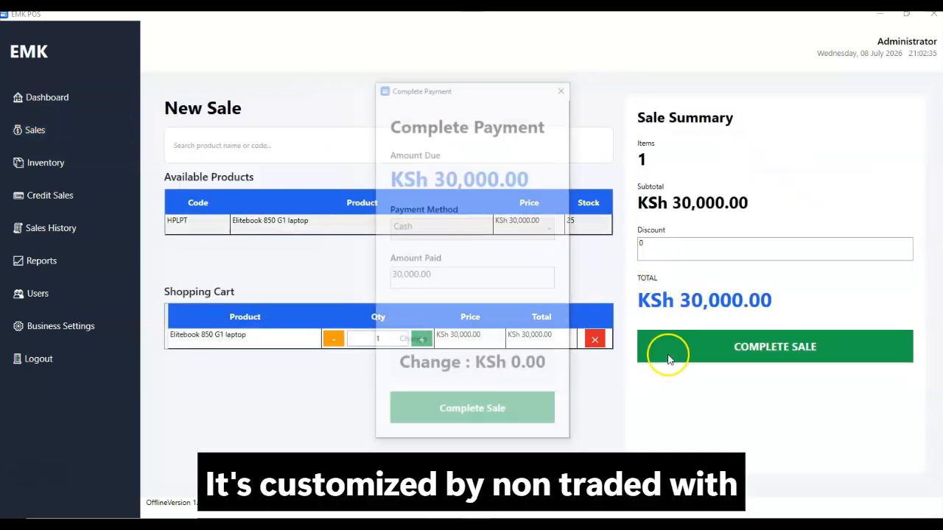
{"action": "left_click", "coordinate": [473, 229]}
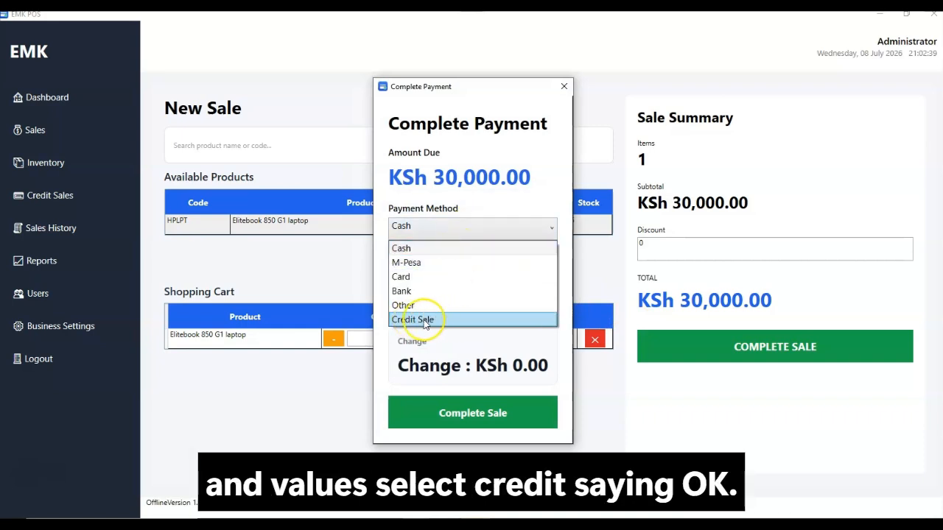
{"action": "left_click", "coordinate": [564, 87]}
{"action": "left_click", "coordinate": [565, 87]}
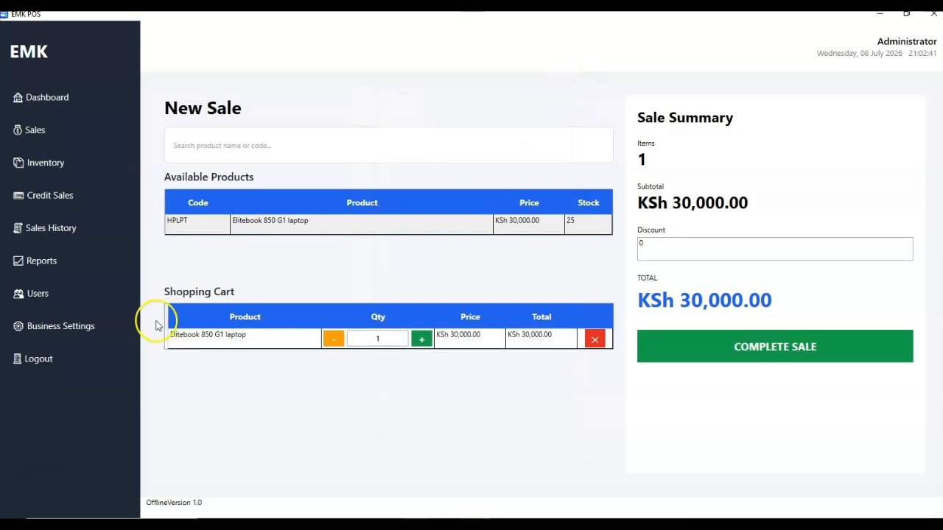
{"action": "left_click", "coordinate": [596, 341]}
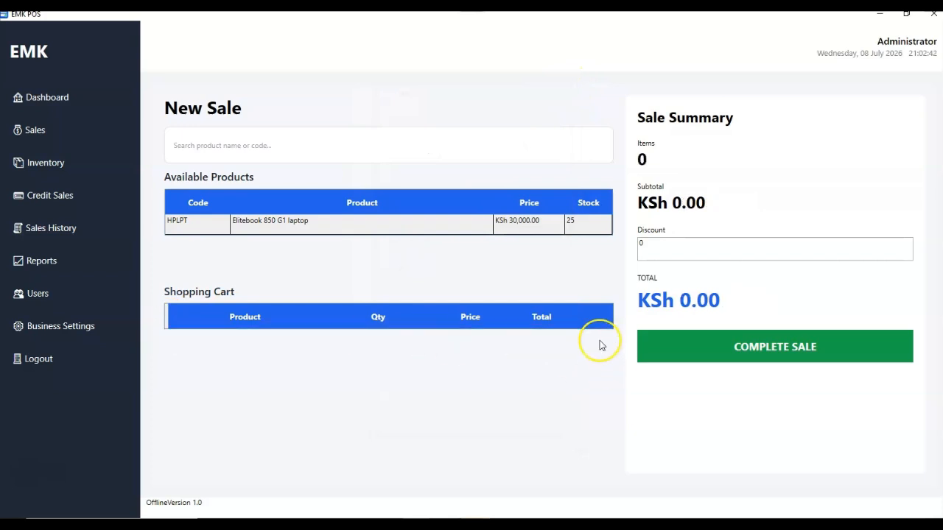
{"action": "left_click", "coordinate": [29, 206]}
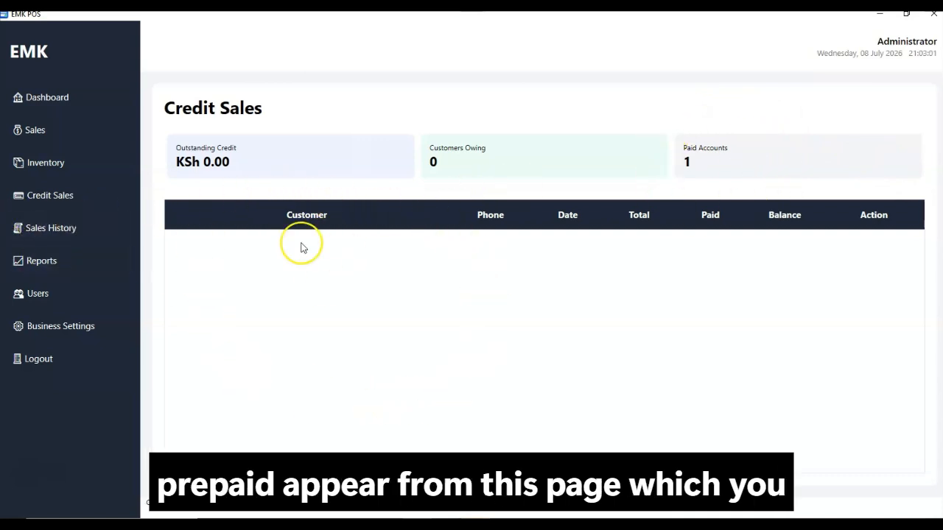
View the receipt of the KSh 585,000 Card sale from Sales History, then close it
{"action": "left_click", "coordinate": [95, 236]}
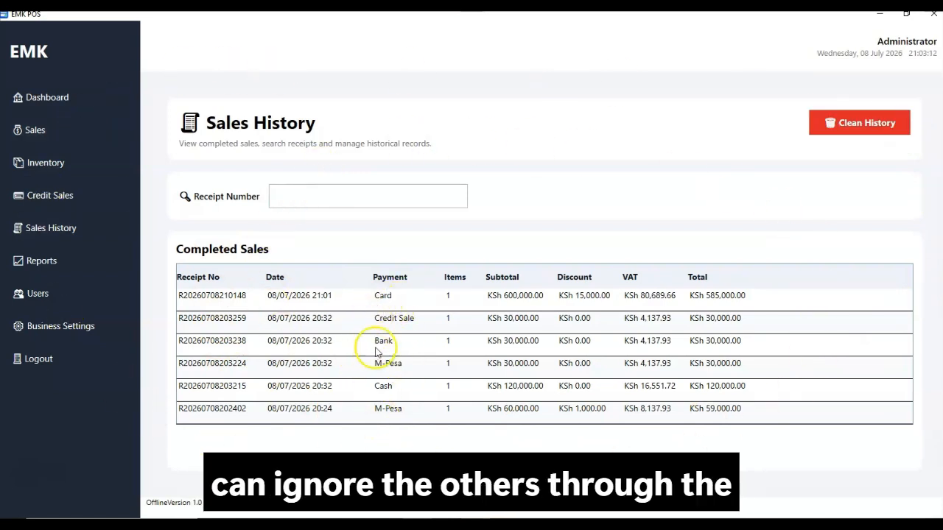
{"action": "left_click", "coordinate": [193, 303]}
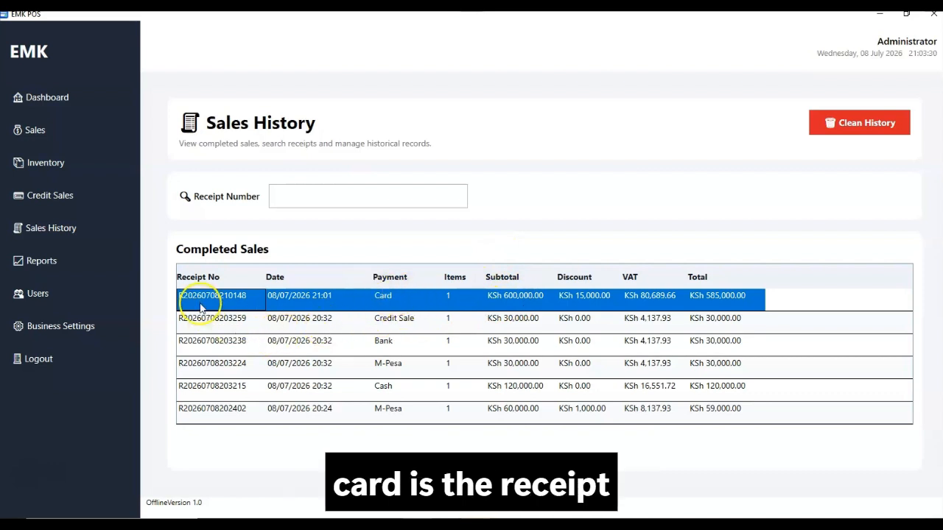
{"action": "double_click", "coordinate": [426, 308]}
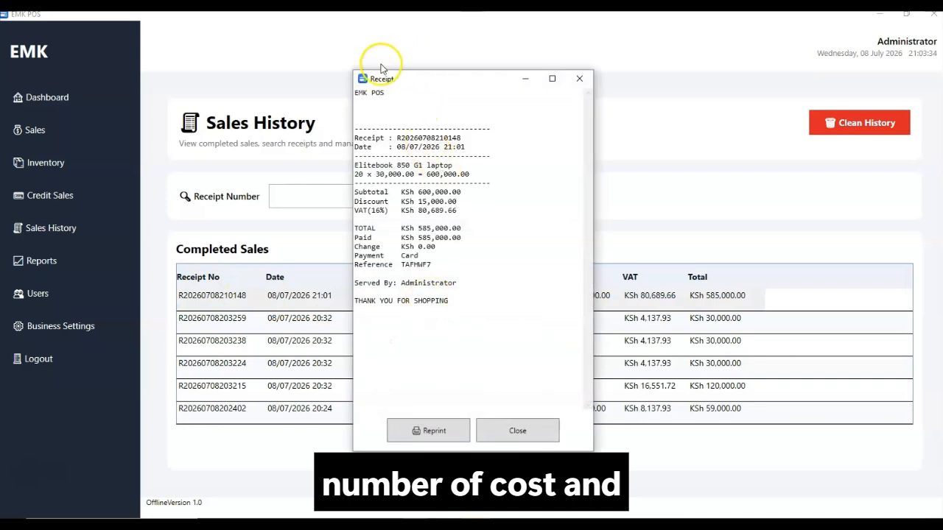
{"action": "left_click_drag", "start_coordinate": [391, 74], "coordinate": [445, 70]}
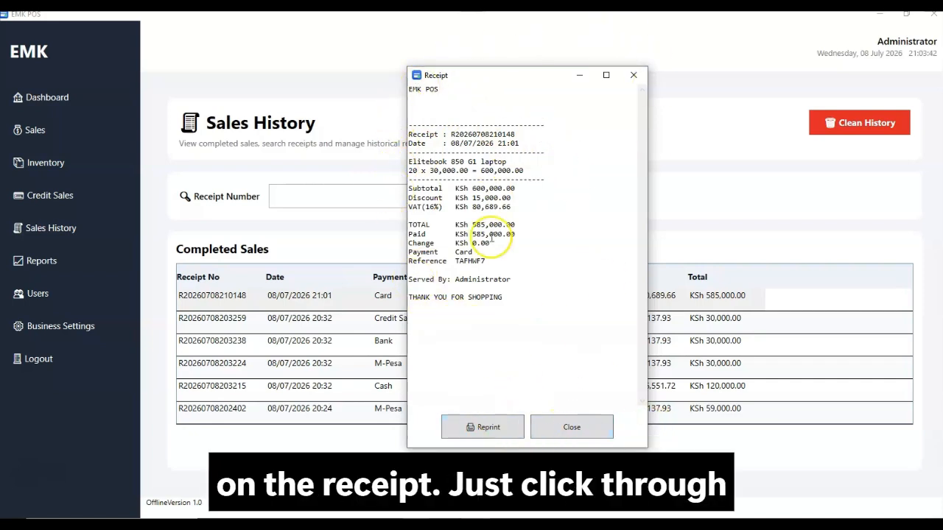
{"action": "left_click", "coordinate": [569, 430]}
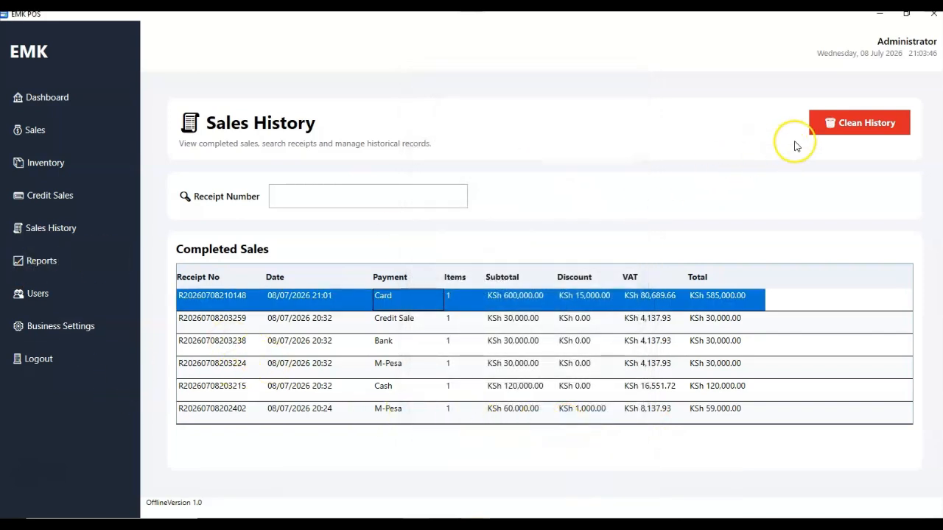
{"action": "left_click", "coordinate": [843, 133]}
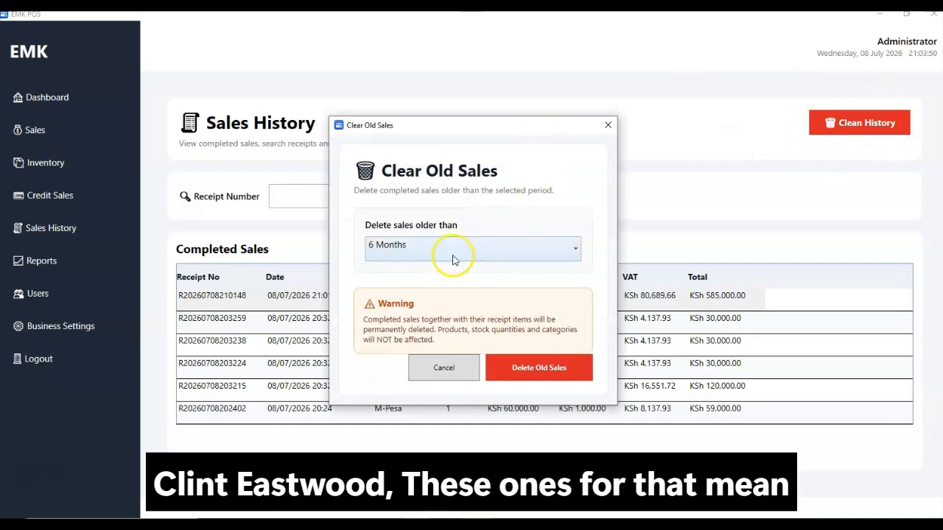
{"action": "left_click_drag", "start_coordinate": [432, 125], "coordinate": [512, 78]}
{"action": "left_click", "coordinate": [543, 194]}
{"action": "left_click", "coordinate": [479, 243]}
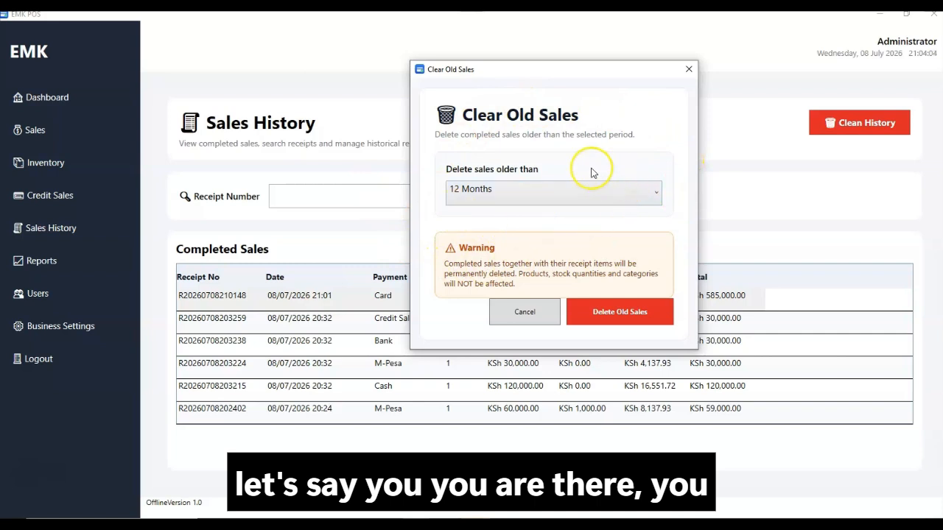
{"action": "left_click", "coordinate": [508, 198]}
{"action": "left_click", "coordinate": [506, 199]}
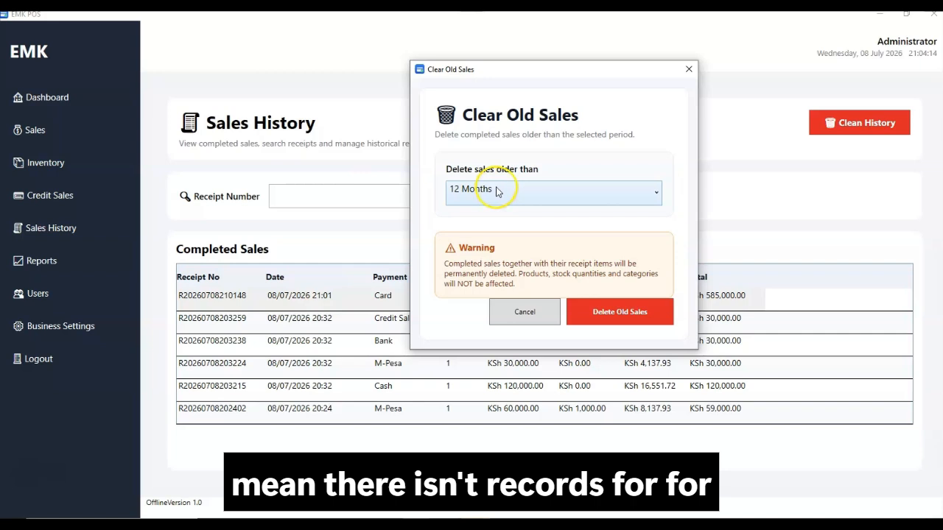
{"action": "left_click", "coordinate": [537, 196]}
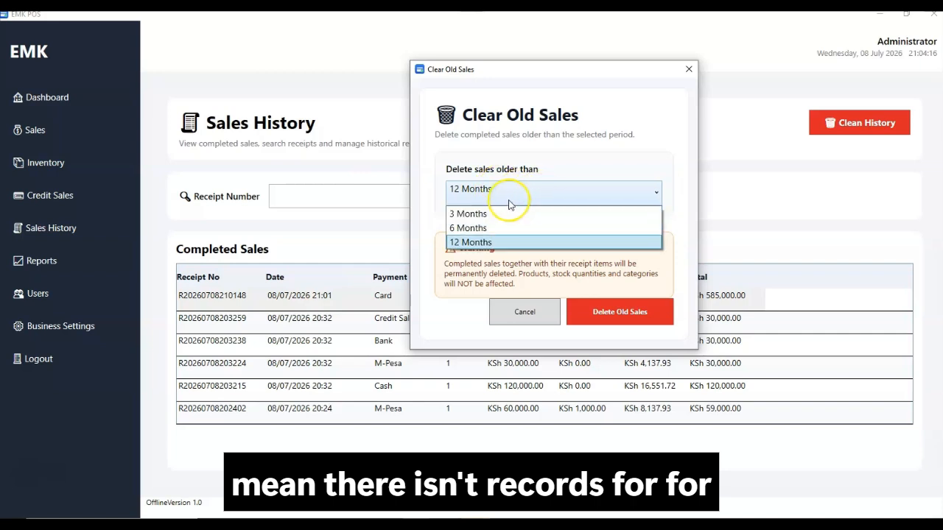
{"action": "left_click", "coordinate": [480, 215]}
{"action": "left_click", "coordinate": [470, 190]}
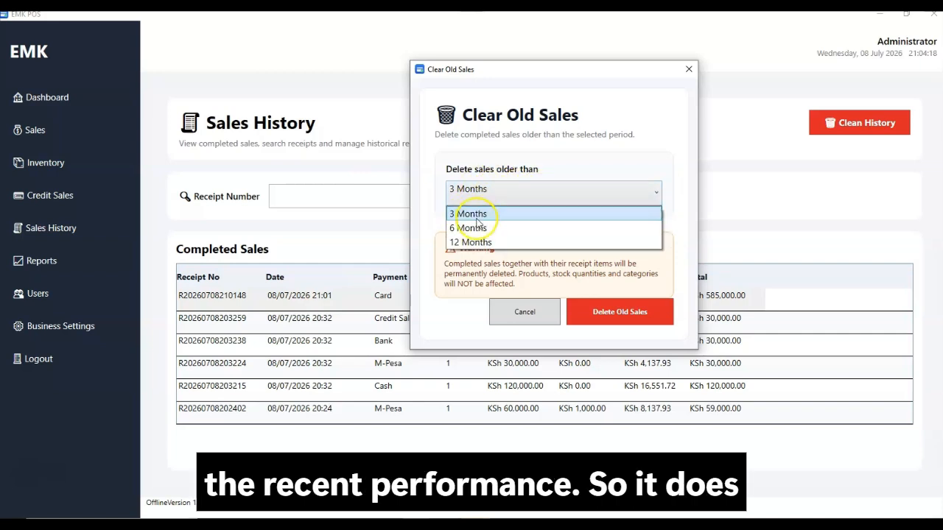
{"action": "left_click", "coordinate": [467, 227]}
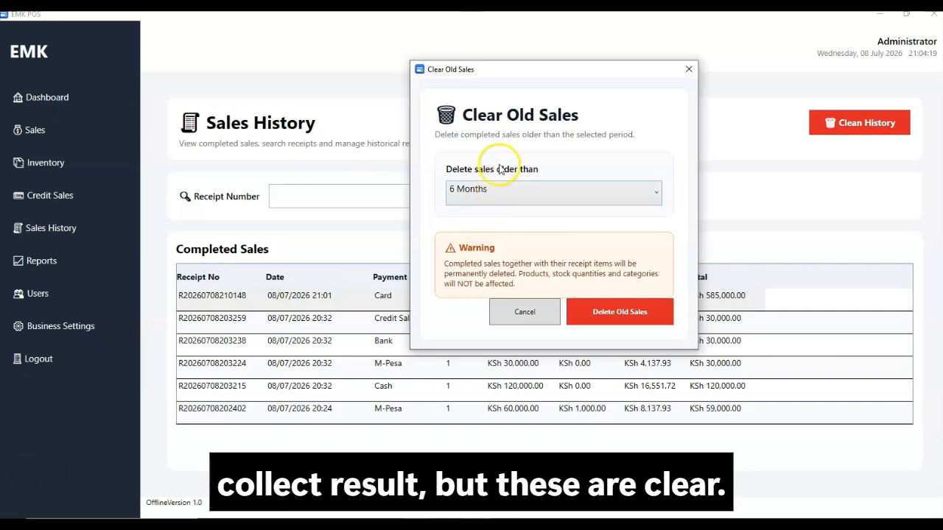
{"action": "left_click", "coordinate": [600, 316]}
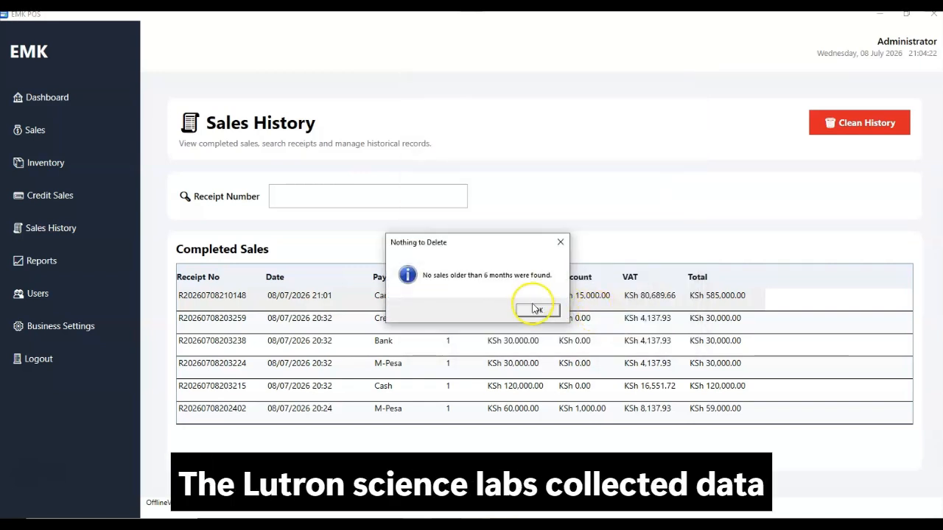
{"action": "left_click", "coordinate": [537, 311]}
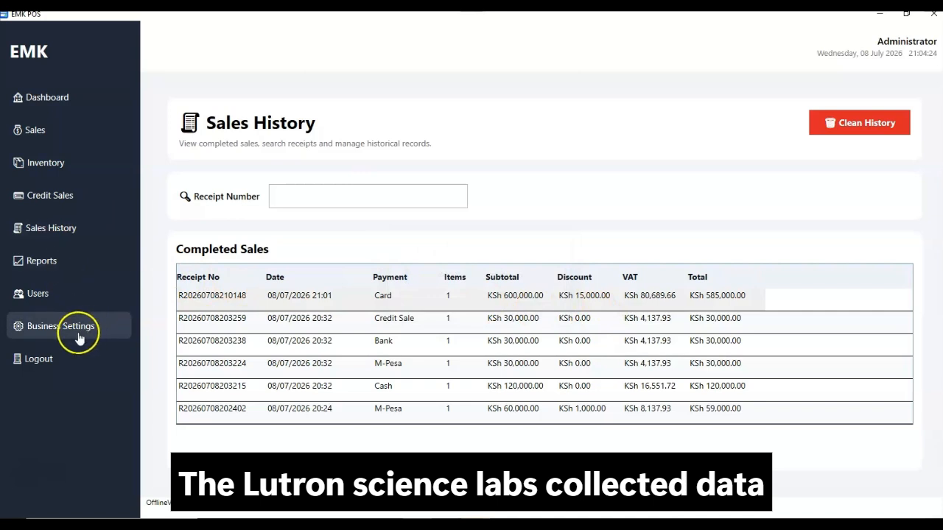
Filter the Reports dashboard to Cash payments from 7/5/2026 to 7/7/2026
{"action": "left_click", "coordinate": [45, 262]}
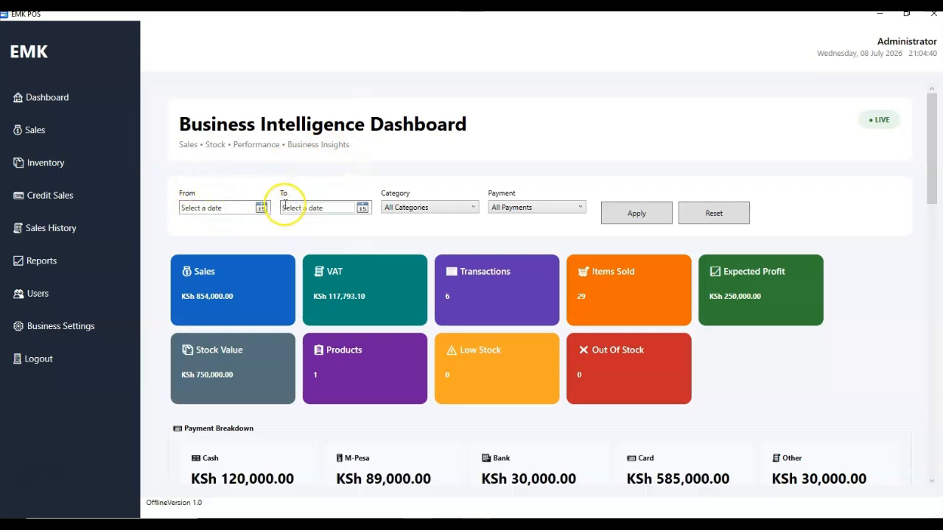
{"action": "left_click", "coordinate": [261, 207]}
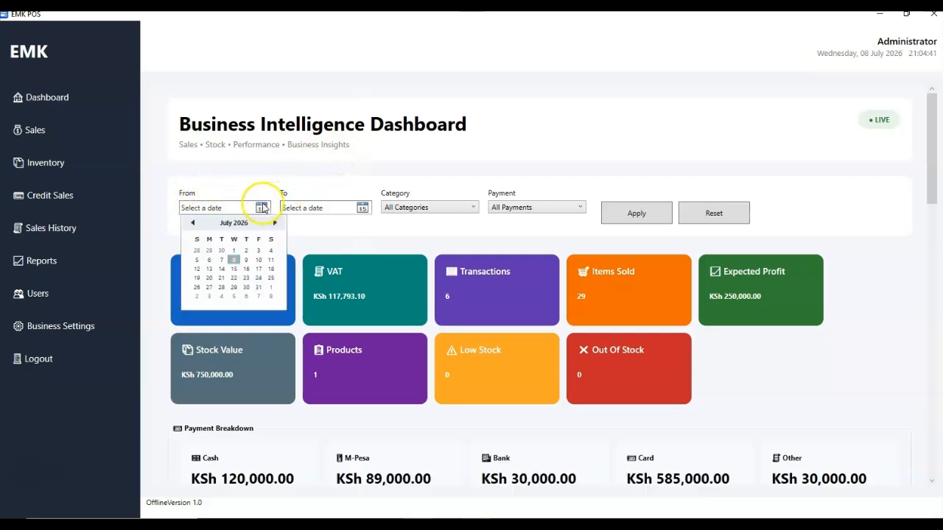
{"action": "left_click", "coordinate": [197, 260]}
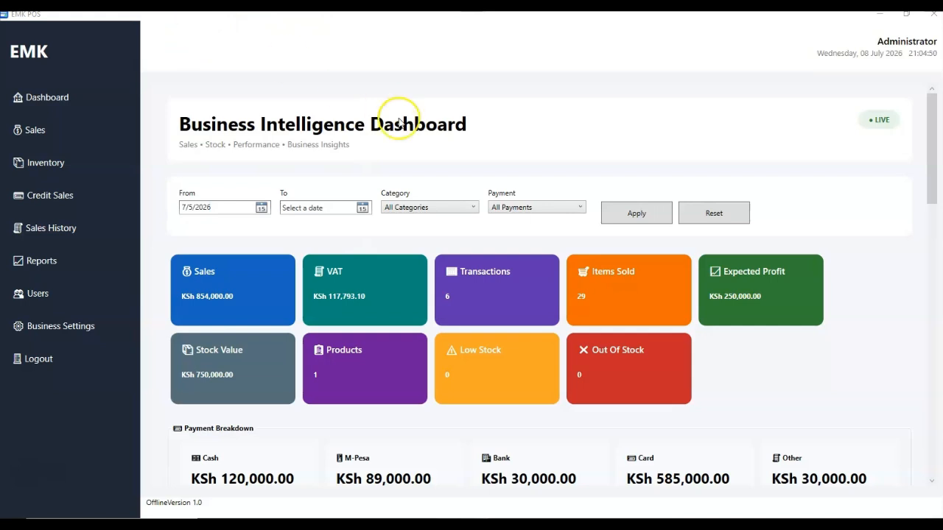
{"action": "left_click", "coordinate": [361, 208]}
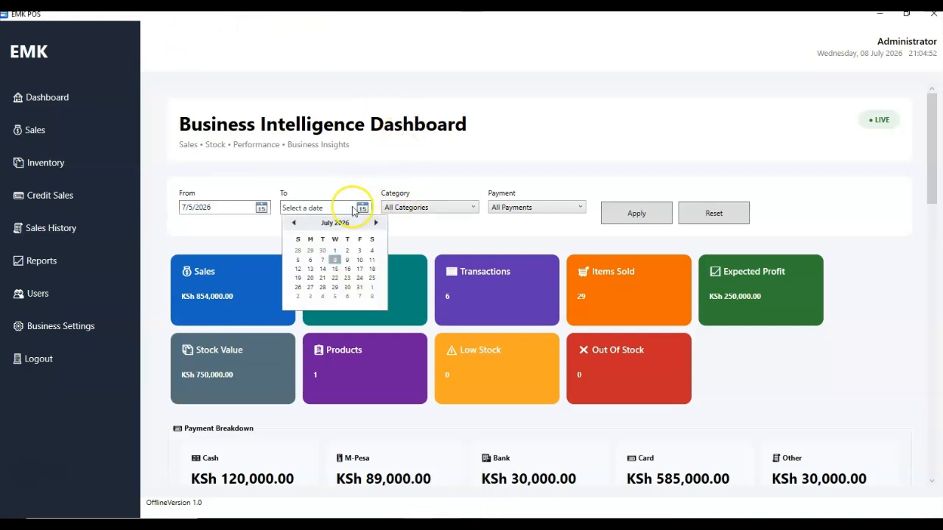
{"action": "left_click", "coordinate": [323, 259]}
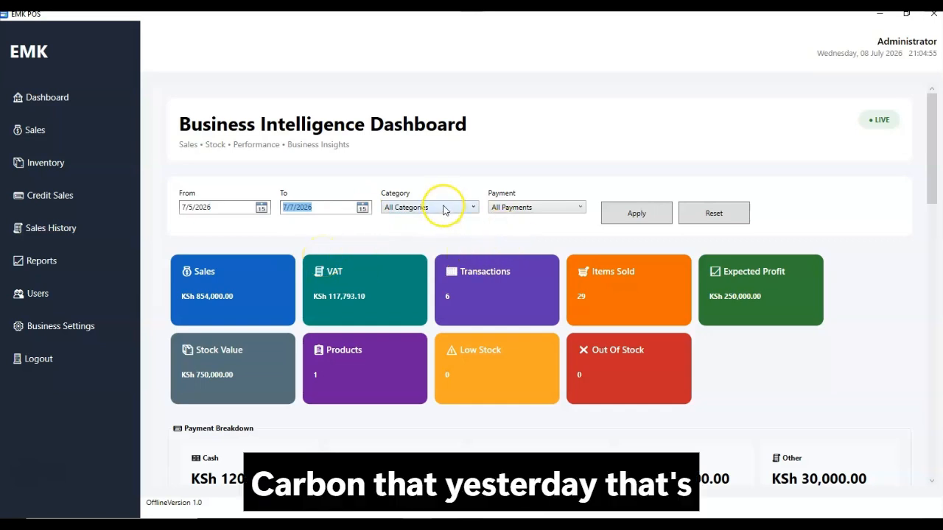
{"action": "left_click", "coordinate": [525, 211]}
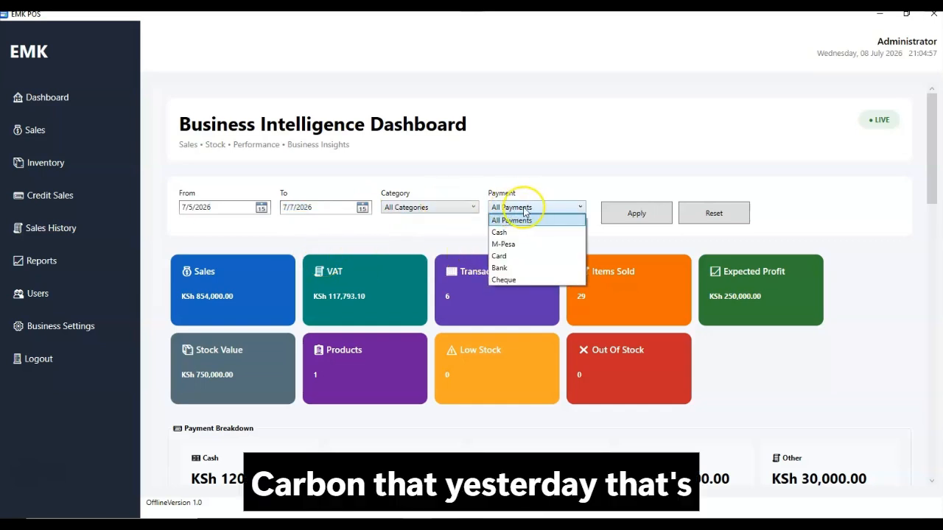
{"action": "left_click", "coordinate": [498, 232]}
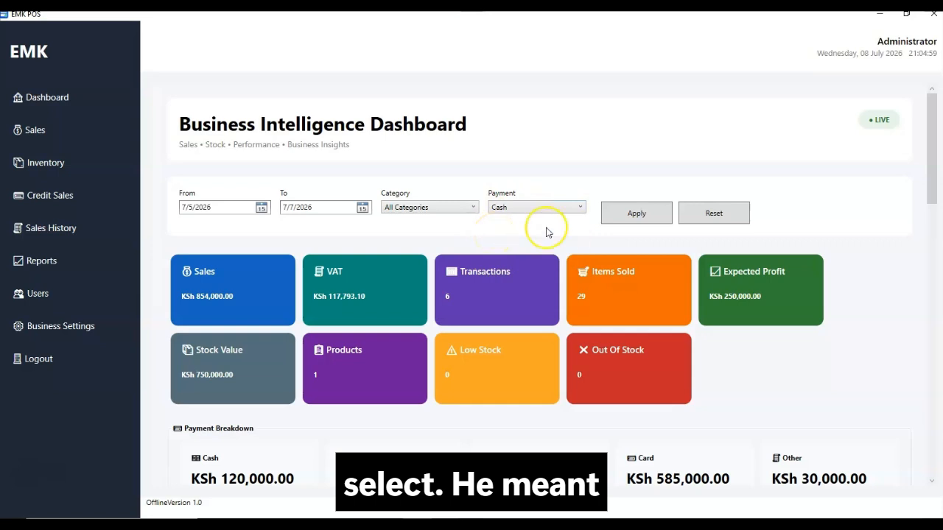
{"action": "left_click", "coordinate": [619, 219]}
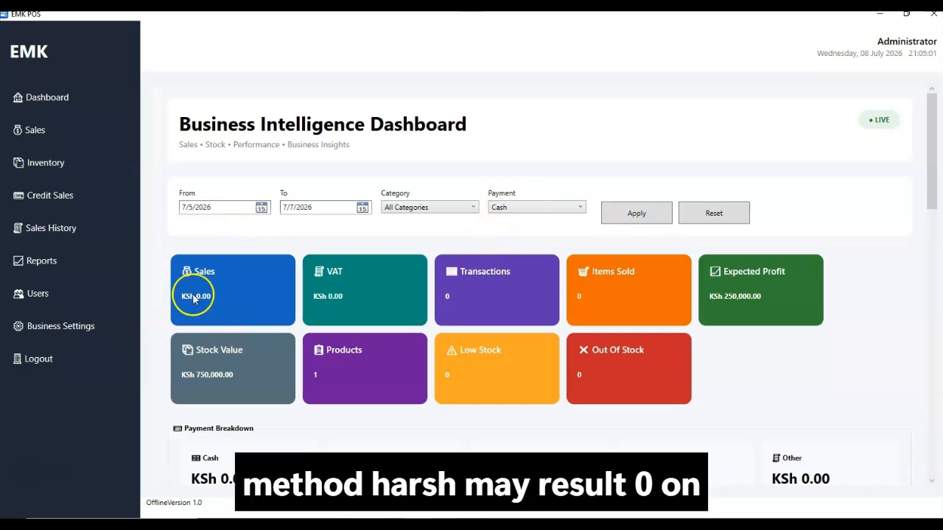
Switch the filter to M-Pesa with the end date extended to 8 July 2026
{"action": "left_click", "coordinate": [573, 206]}
{"action": "left_click", "coordinate": [545, 246]}
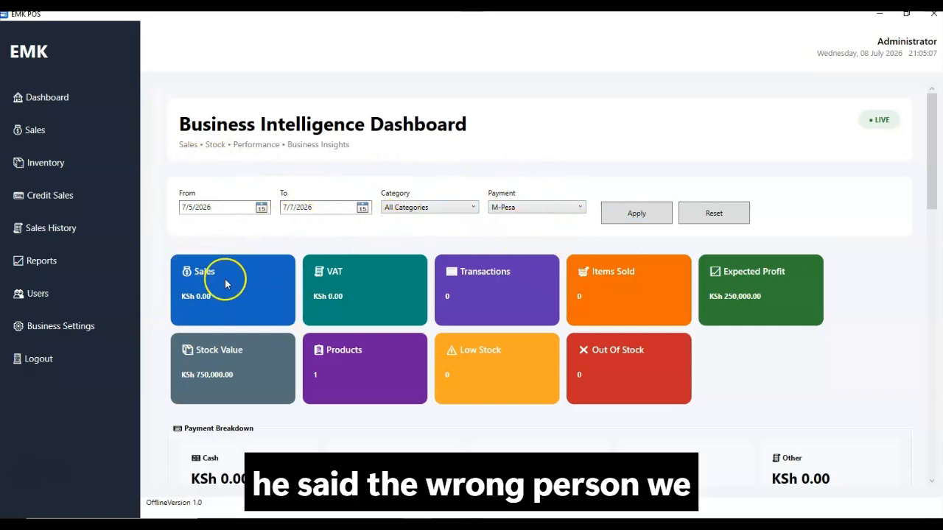
{"action": "left_click", "coordinate": [361, 207]}
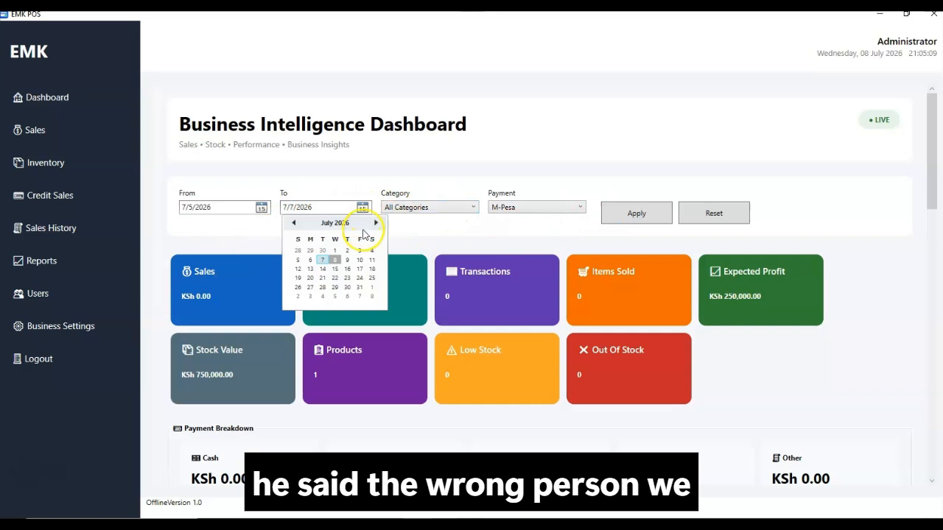
{"action": "left_click", "coordinate": [335, 260]}
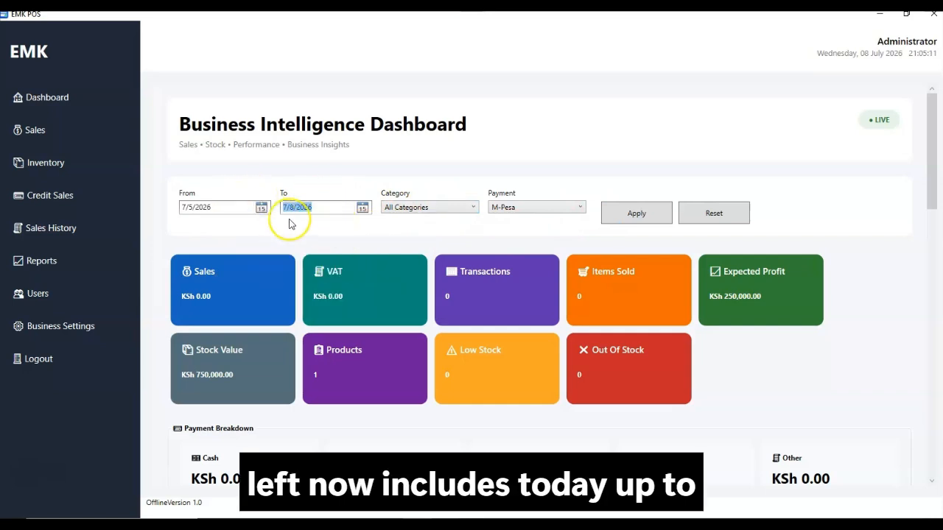
{"action": "left_click", "coordinate": [557, 208]}
{"action": "left_click", "coordinate": [537, 244]}
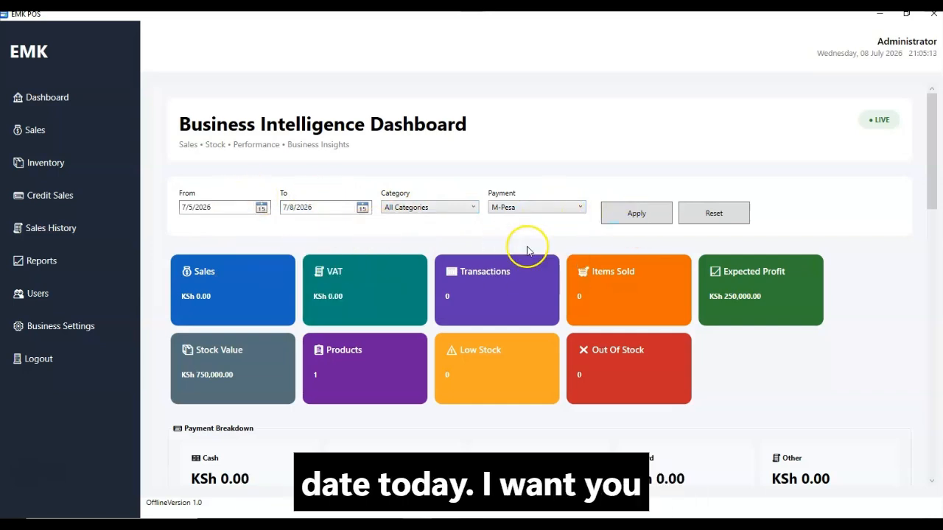
{"action": "left_click", "coordinate": [641, 220]}
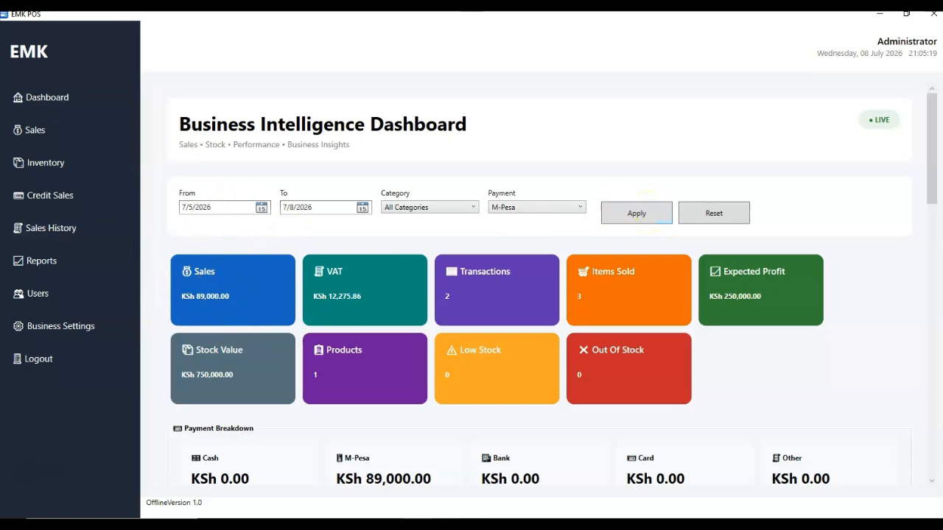
Apply the Card payment filter, then reset all dashboard filters
{"action": "left_click", "coordinate": [521, 209]}
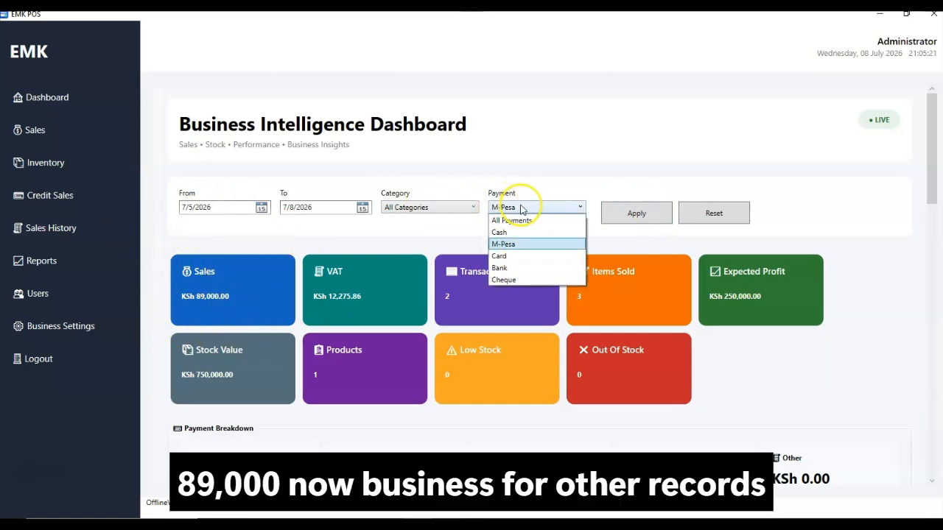
{"action": "left_click", "coordinate": [499, 257]}
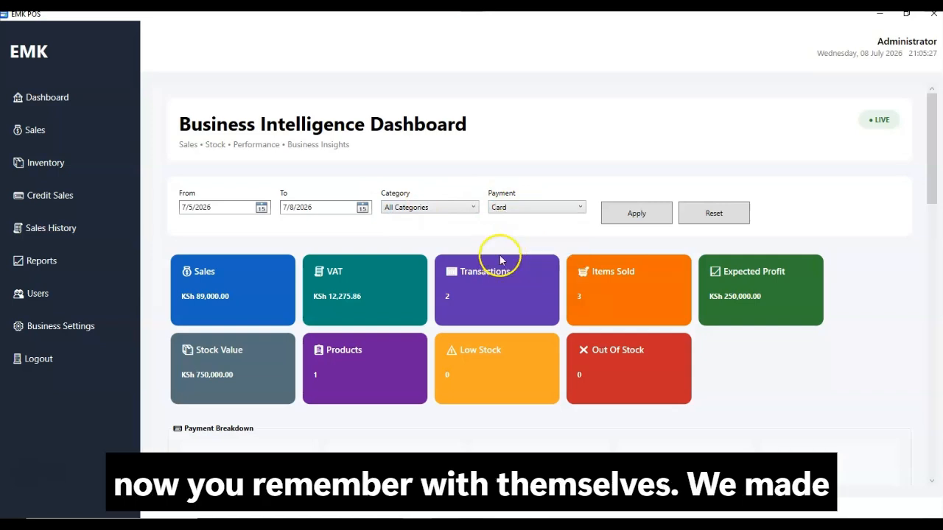
{"action": "left_click", "coordinate": [639, 213]}
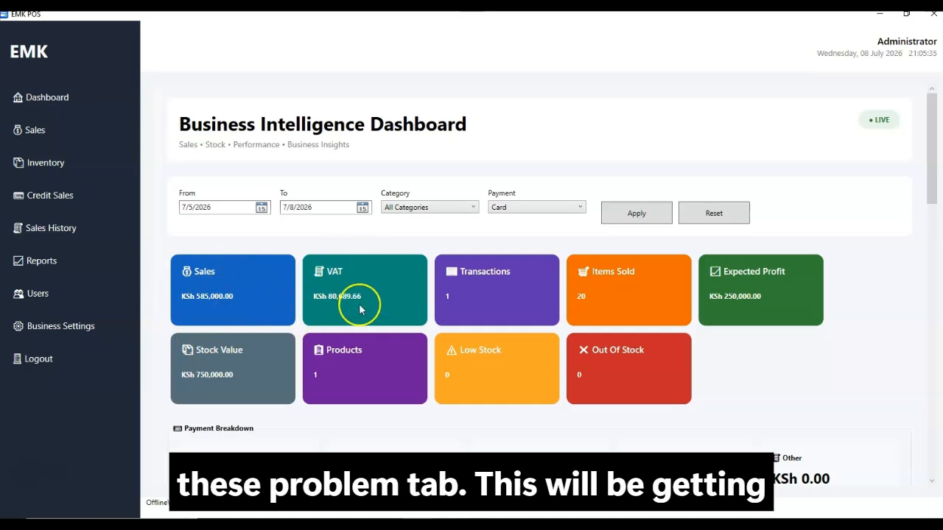
{"action": "left_click", "coordinate": [691, 222]}
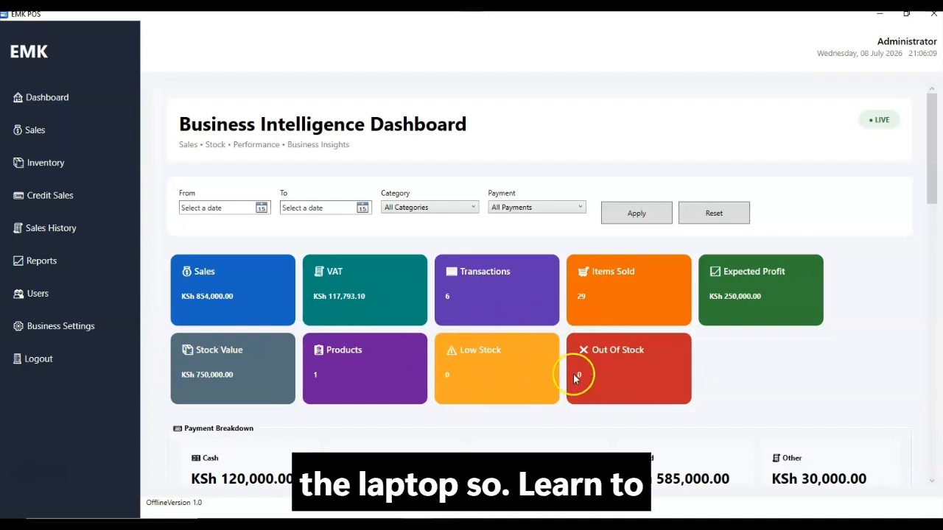
{"action": "scroll", "coordinate": [657, 386], "scroll_direction": "down", "scroll_amount": 3}
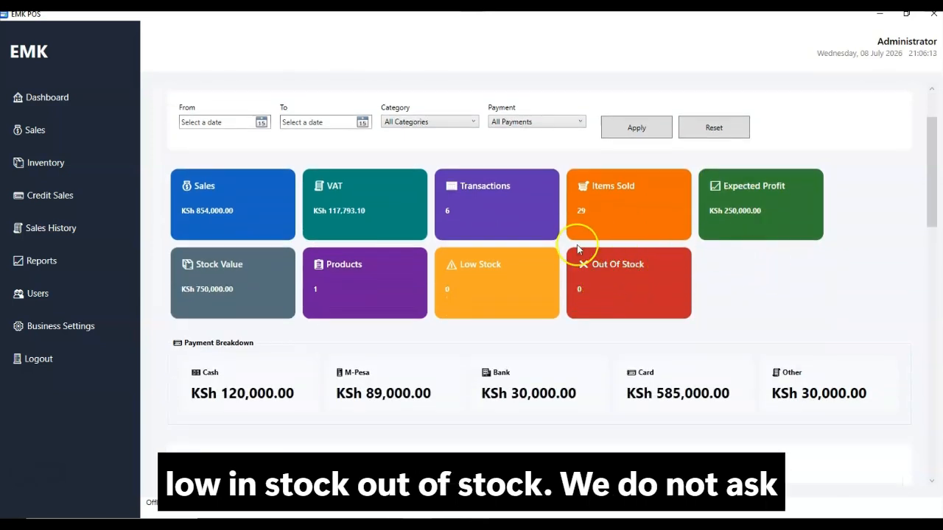
Scroll through Top Selling, Slow Moving and stock panels, highlighting the Elitebook 850 G1 row
{"action": "scroll", "coordinate": [280, 308], "scroll_direction": "down", "scroll_amount": 1}
{"action": "scroll", "coordinate": [280, 308], "scroll_direction": "down", "scroll_amount": 2}
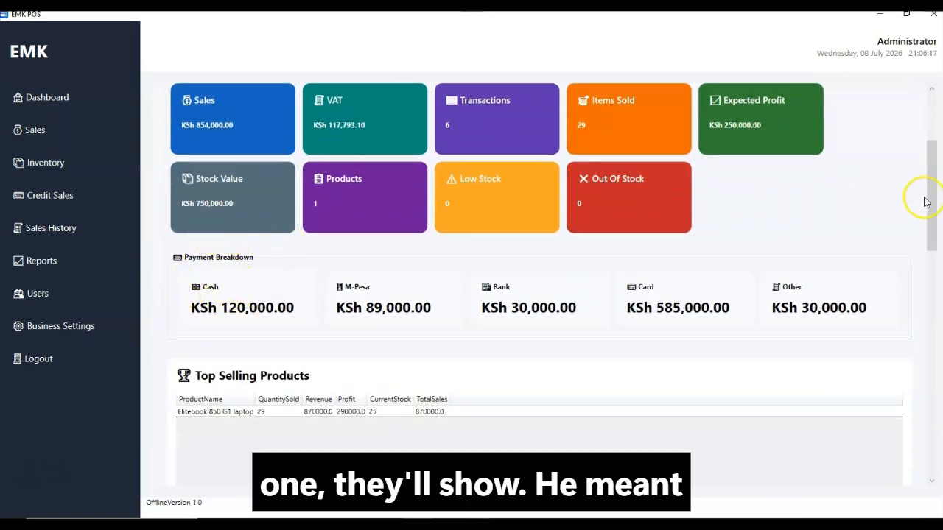
{"action": "scroll", "coordinate": [924, 267], "scroll_direction": "down", "scroll_amount": 4}
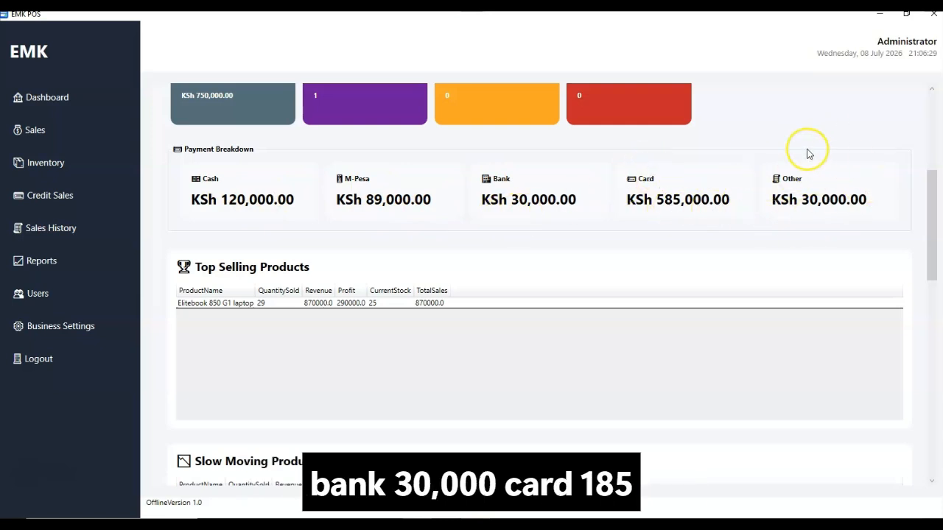
{"action": "left_click_drag", "start_coordinate": [932, 206], "coordinate": [930, 257]}
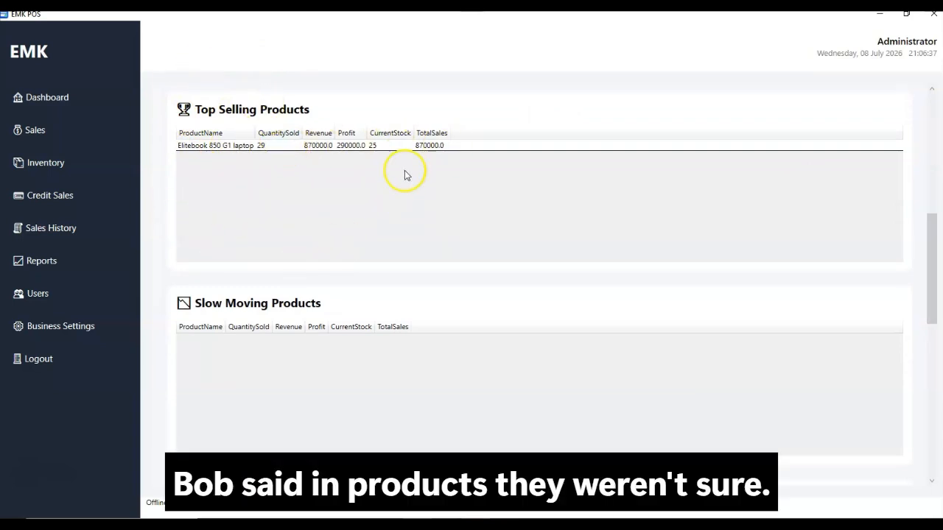
{"action": "left_click", "coordinate": [272, 146]}
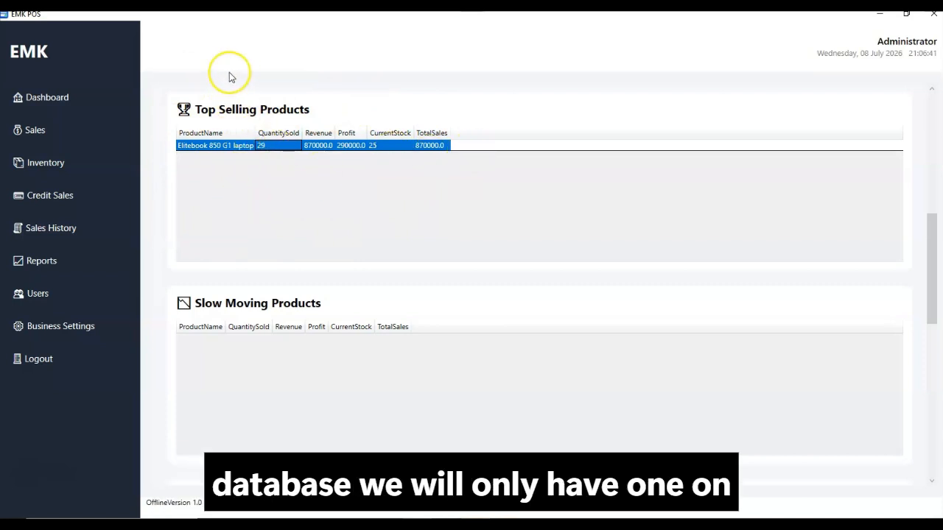
{"action": "left_click_drag", "start_coordinate": [940, 237], "coordinate": [926, 280]}
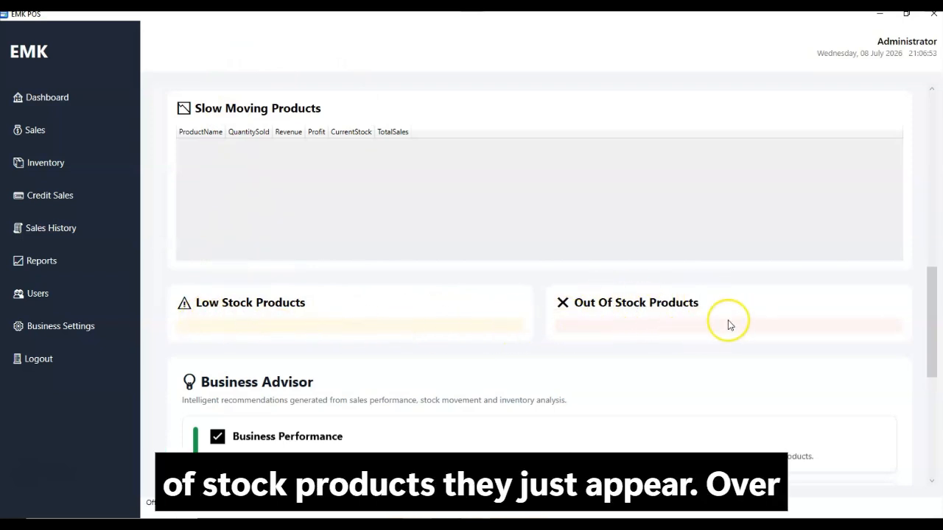
{"action": "left_click_drag", "start_coordinate": [939, 310], "coordinate": [928, 373]}
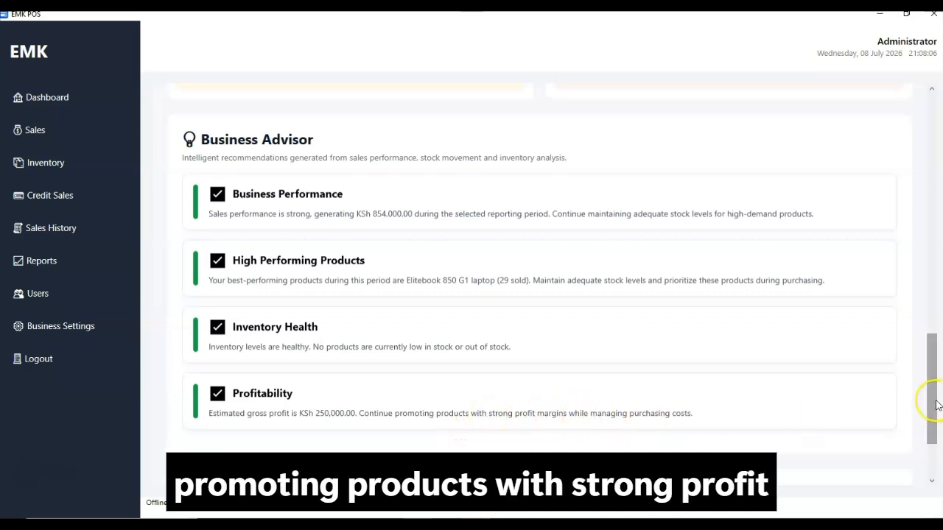
Scroll past Business Advisor to Export & Printing and choose Print Report
{"action": "scroll", "coordinate": [937, 404], "scroll_direction": "down", "scroll_amount": 3}
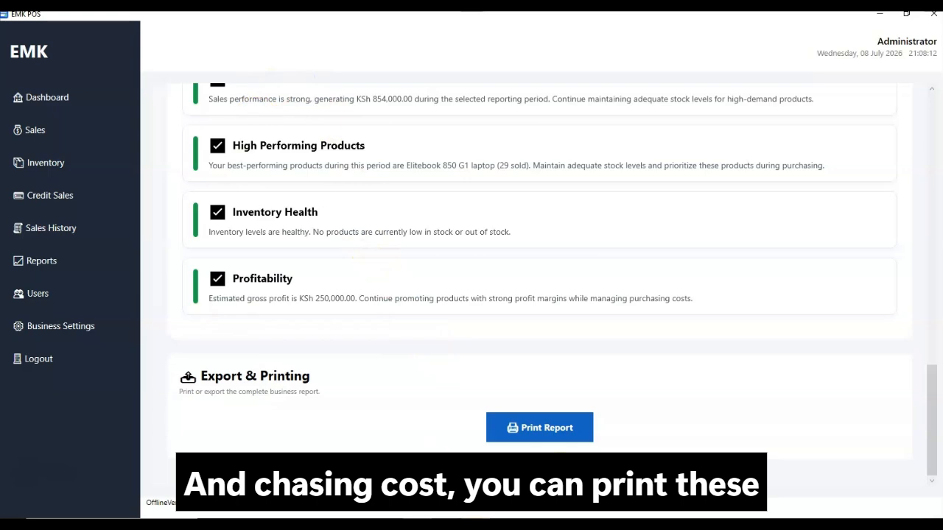
{"action": "left_click", "coordinate": [545, 441]}
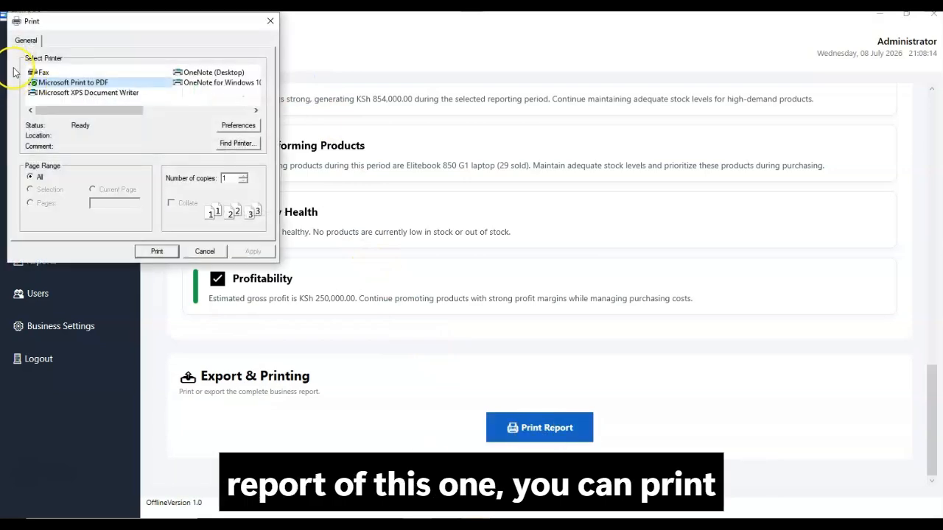
Print the report with Microsoft Print to PDF, saving it on the Desktop as 'report pdf'
{"action": "left_click", "coordinate": [168, 251]}
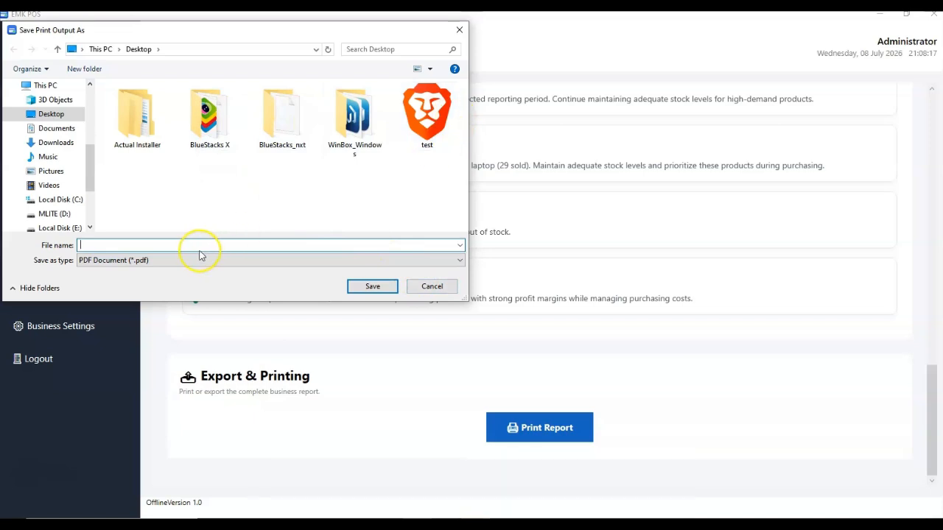
{"action": "type", "text": "report"}
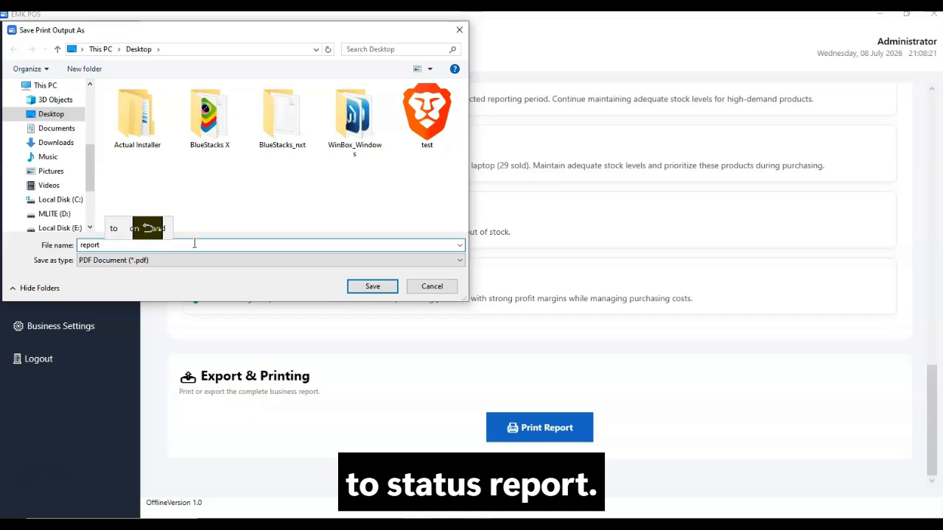
{"action": "type", "text": " pdf"}
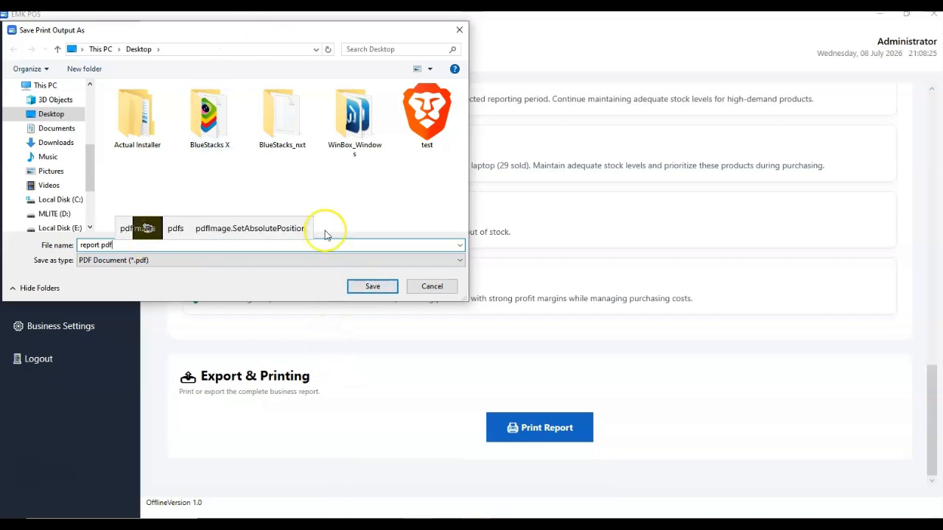
{"action": "left_click", "coordinate": [363, 289]}
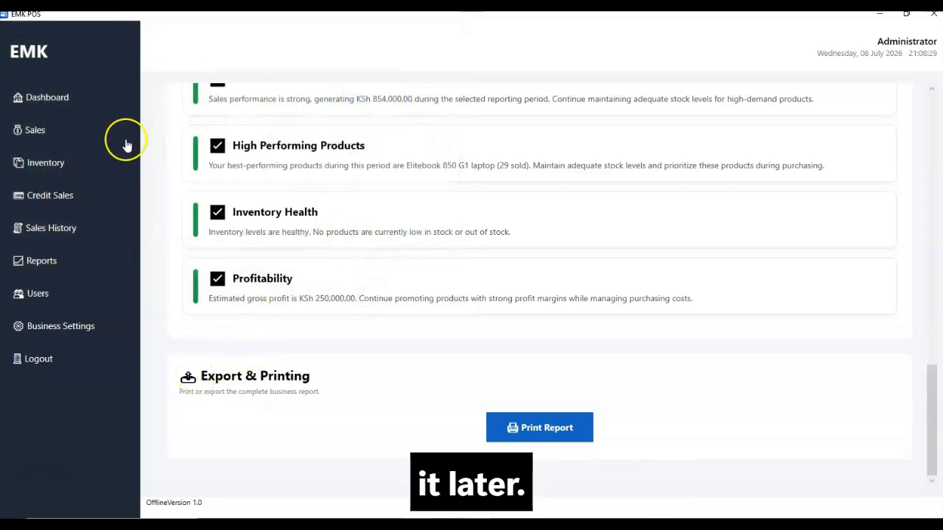
Go to Users, select the Administrator account, and open its Change Password form
{"action": "left_click", "coordinate": [41, 302]}
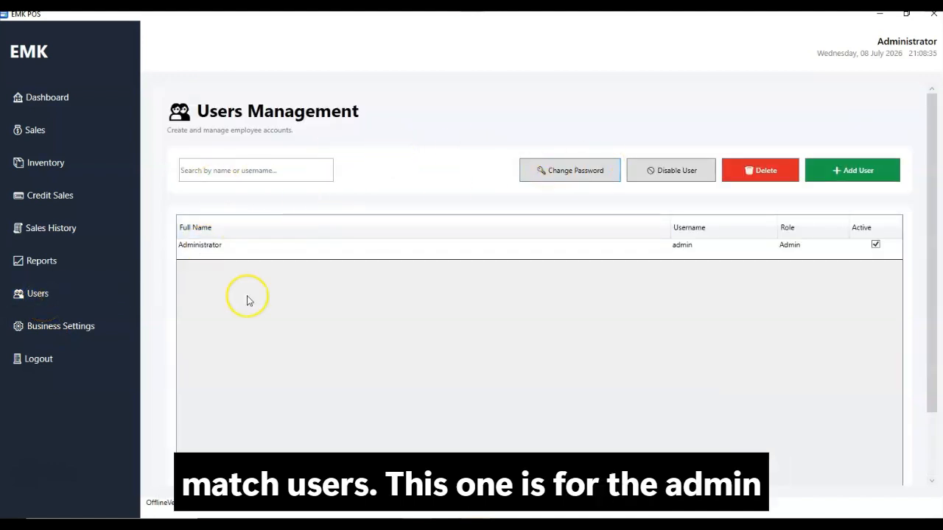
{"action": "left_click", "coordinate": [231, 247]}
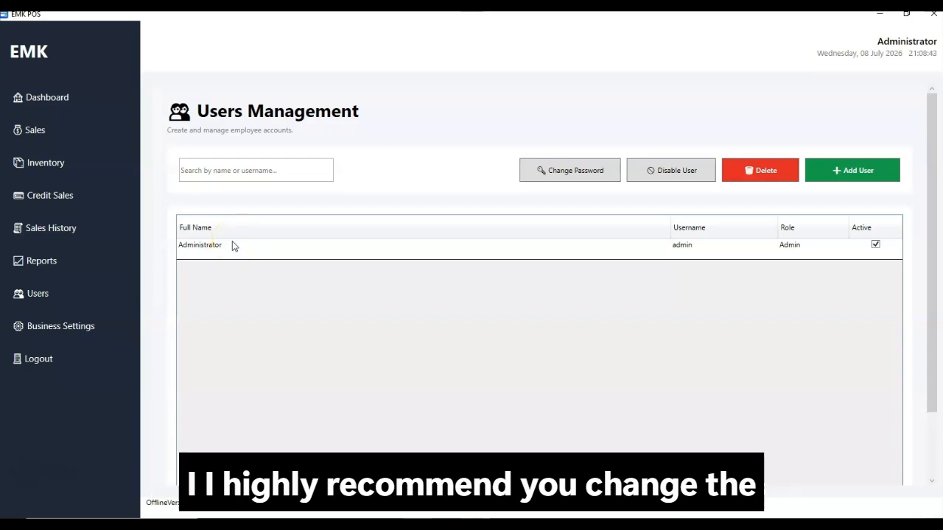
{"action": "left_click", "coordinate": [214, 252]}
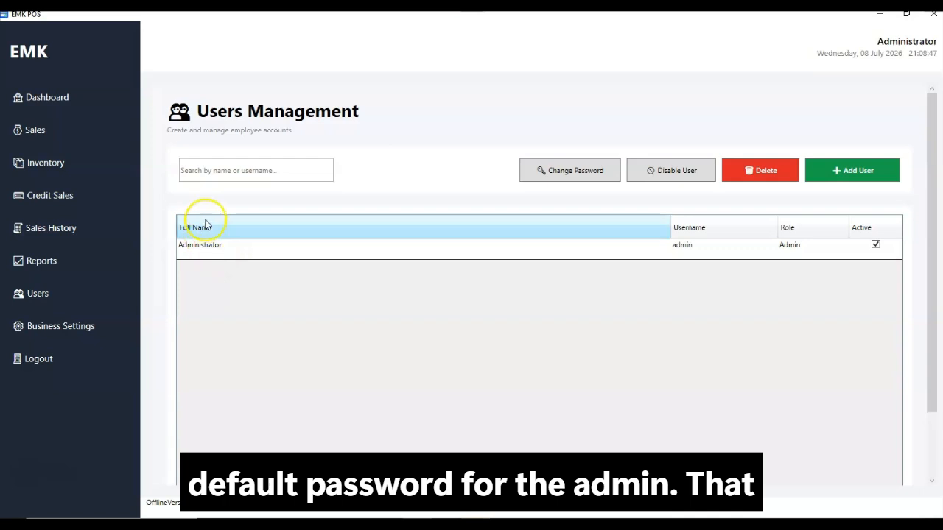
{"action": "left_click", "coordinate": [217, 254]}
{"action": "left_click", "coordinate": [218, 255]}
{"action": "left_click", "coordinate": [218, 255]}
{"action": "left_click", "coordinate": [225, 288]}
{"action": "left_click", "coordinate": [210, 254]}
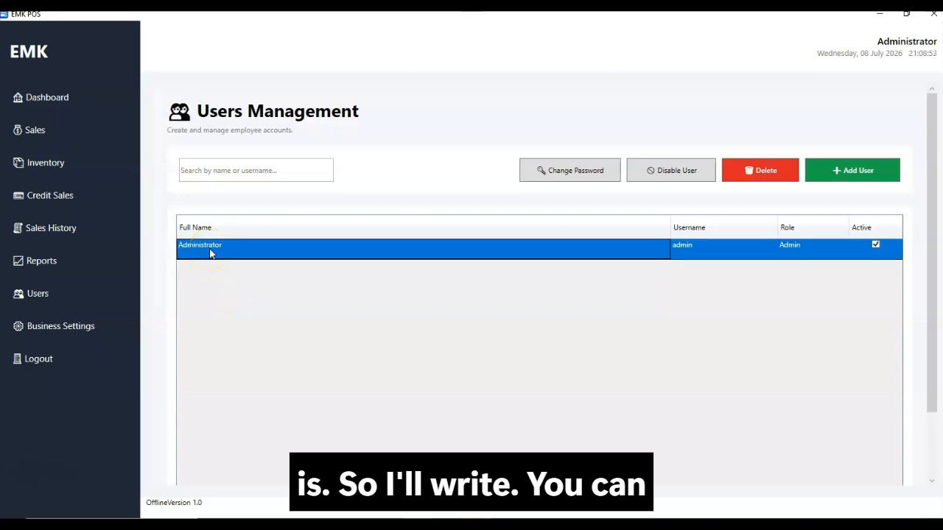
{"action": "left_click", "coordinate": [568, 170]}
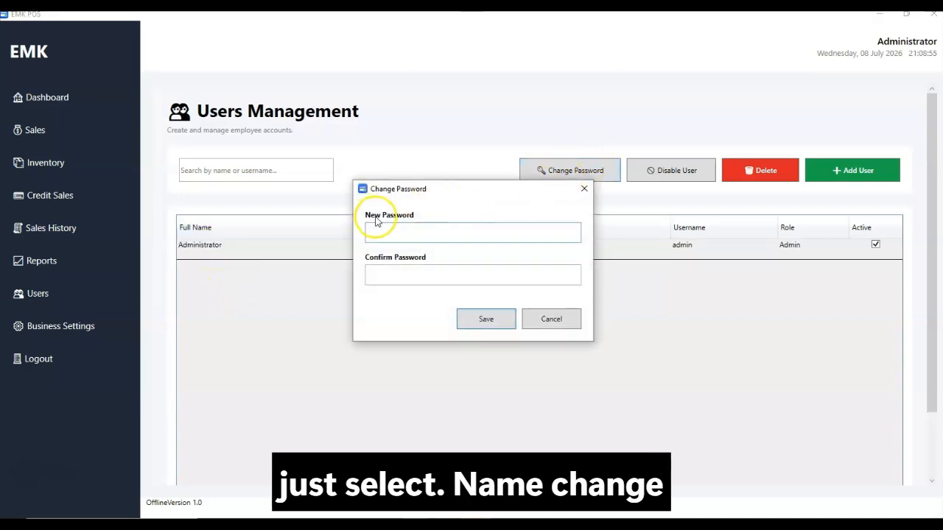
Cancel the password change and try disabling the Administrator, dismissing the refusal warning
{"action": "left_click", "coordinate": [549, 330]}
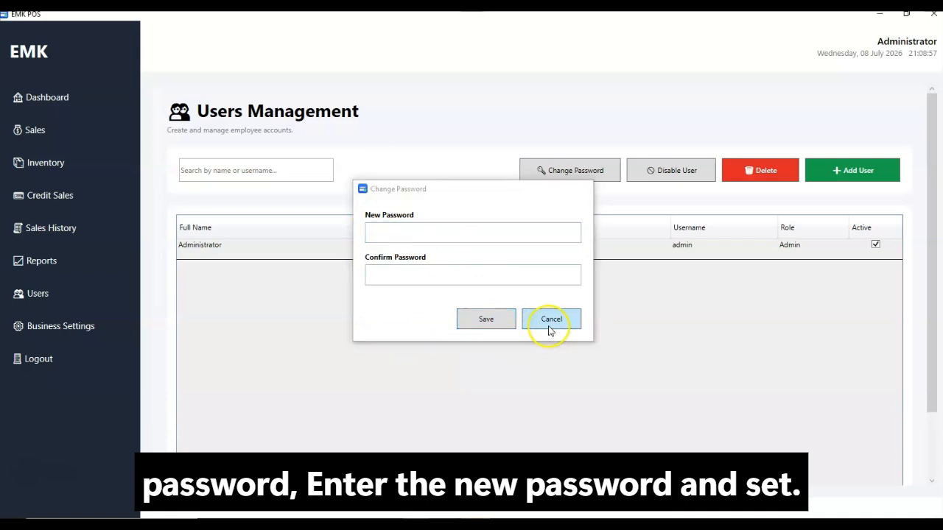
{"action": "left_click", "coordinate": [240, 251]}
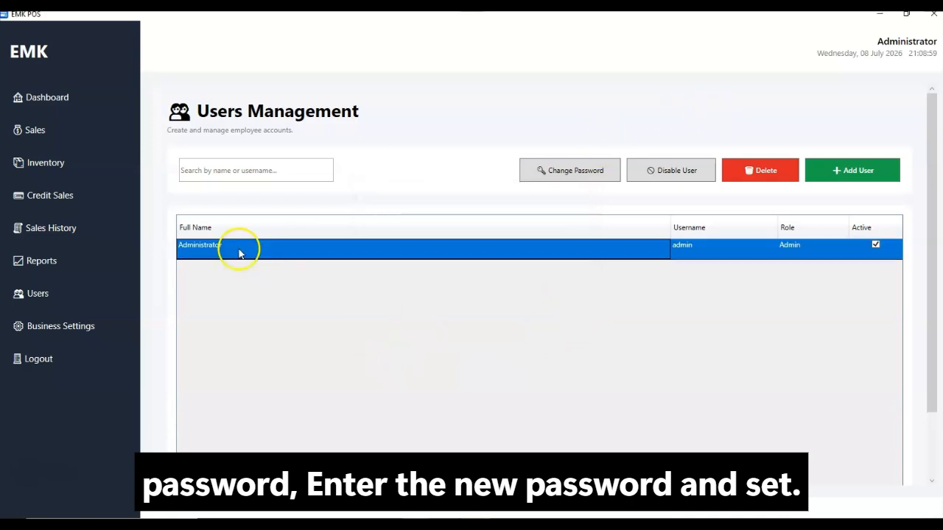
{"action": "left_click", "coordinate": [679, 176]}
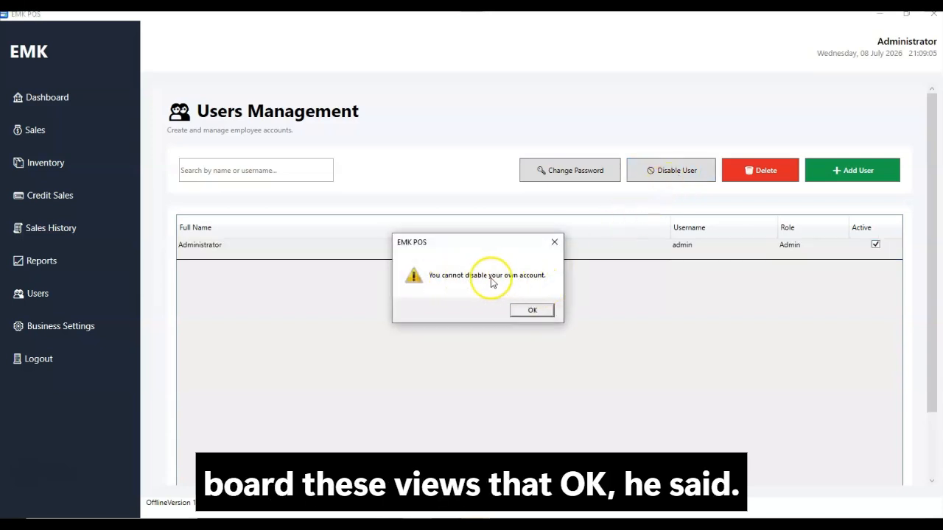
{"action": "left_click", "coordinate": [533, 312]}
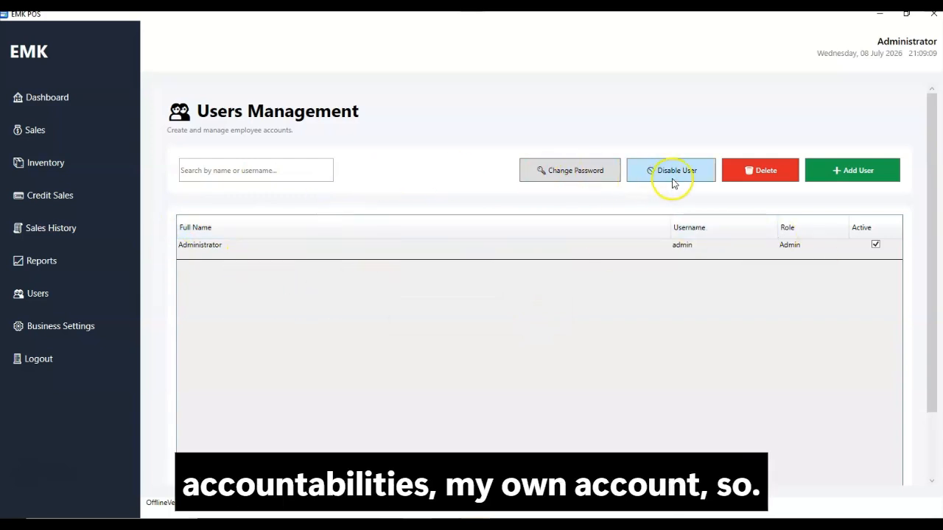
Deselect the Administrator and open a blank User Details form with Add User
{"action": "left_click", "coordinate": [549, 249]}
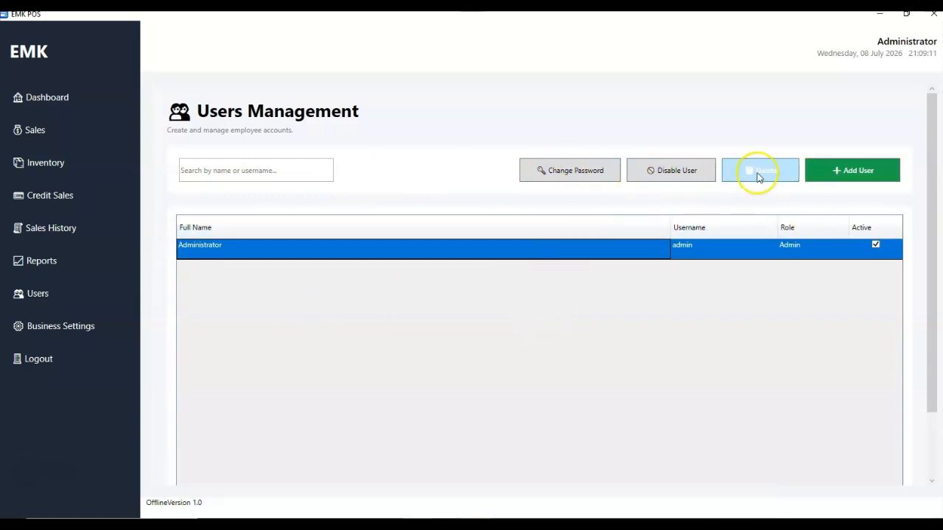
{"action": "left_click", "coordinate": [652, 266]}
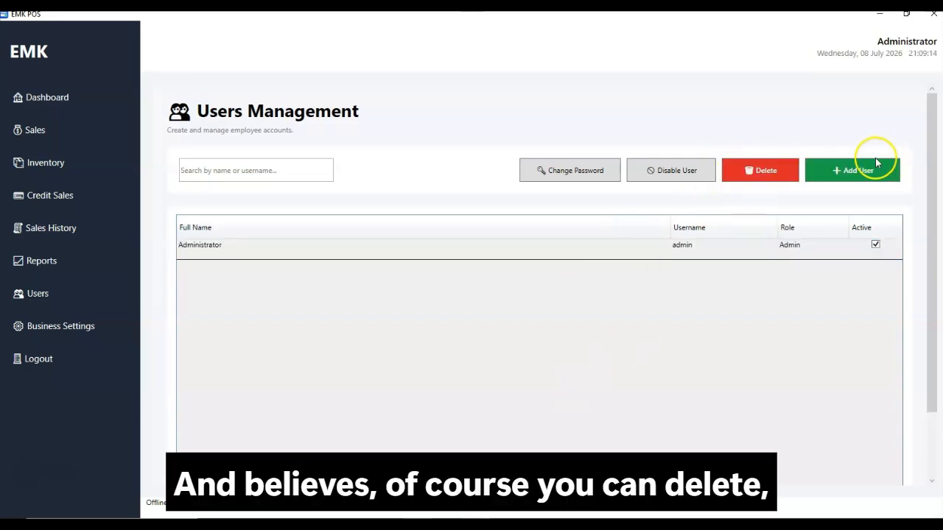
{"action": "left_click", "coordinate": [856, 173]}
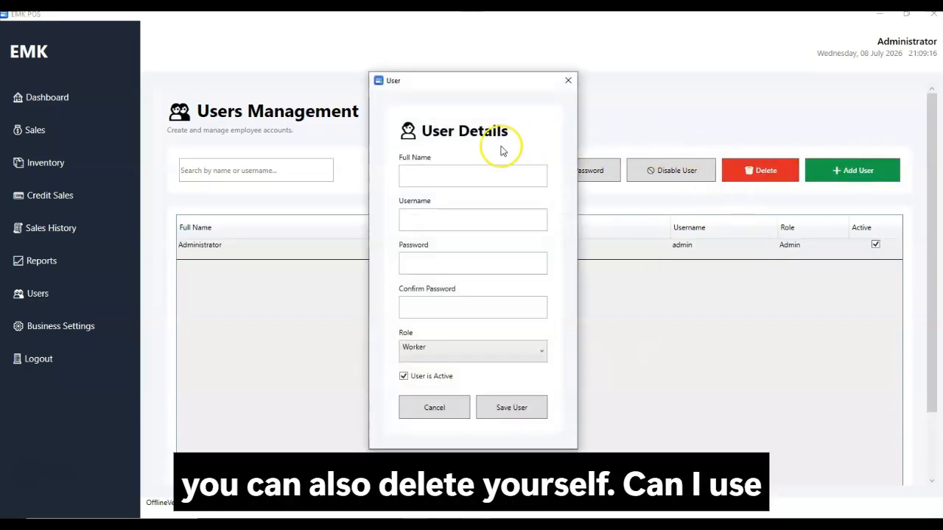
Enter the new user's full name and username, correcting typos along the way
{"action": "left_click", "coordinate": [429, 175]}
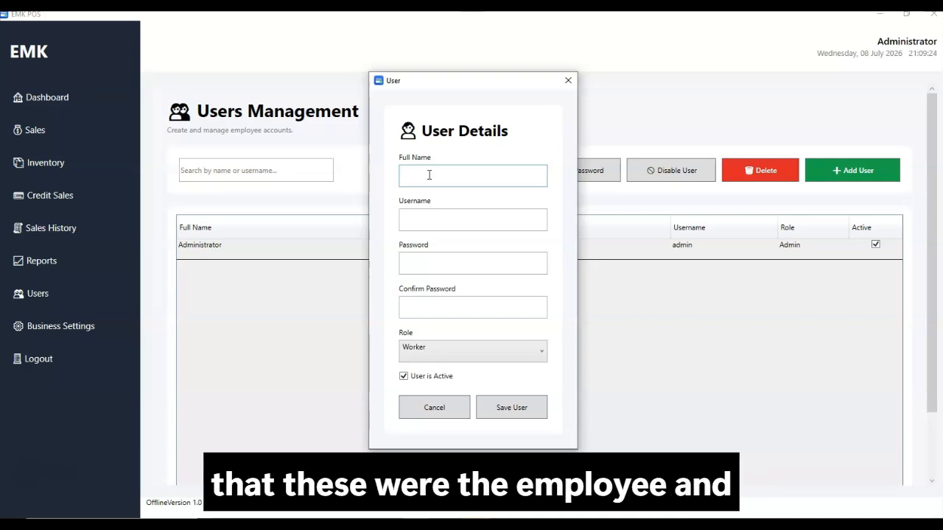
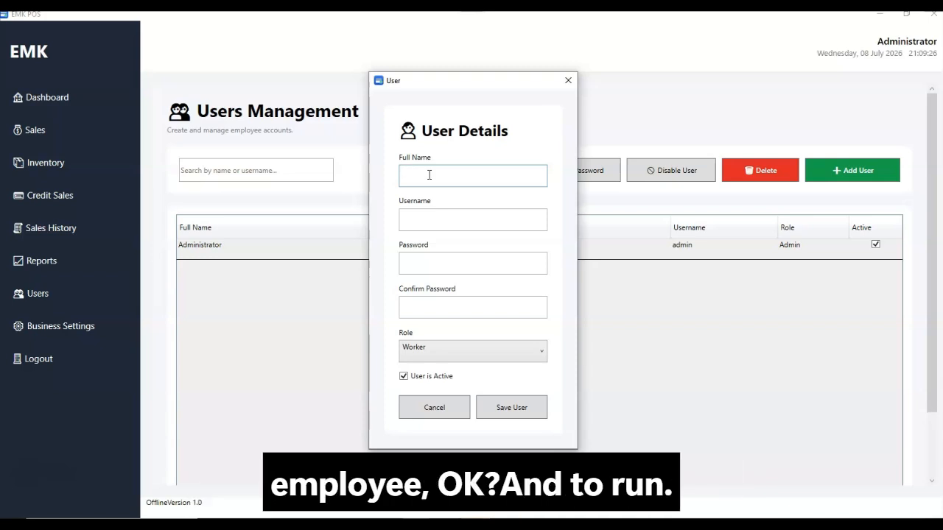
{"action": "key", "text": "Tab"}
{"action": "key", "text": "Tab"}
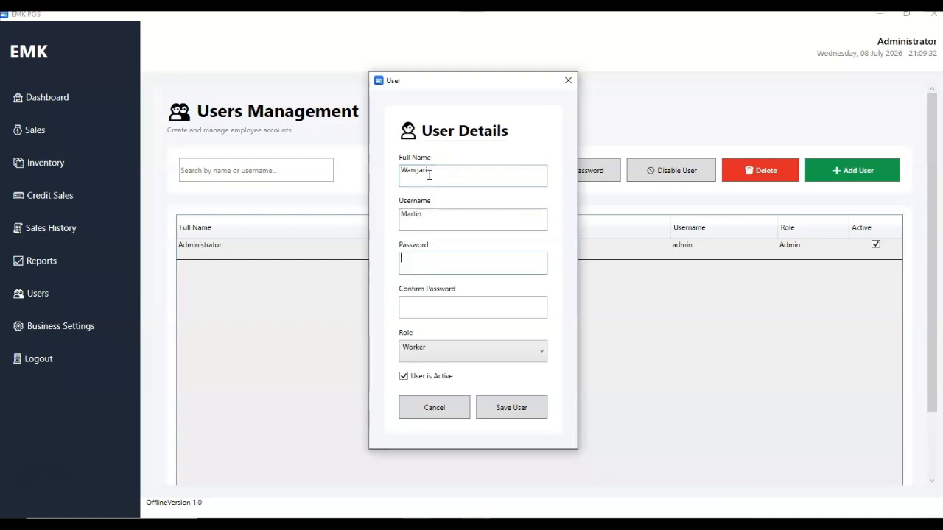
{"action": "left_click", "coordinate": [419, 214]}
{"action": "double_click", "coordinate": [412, 221]}
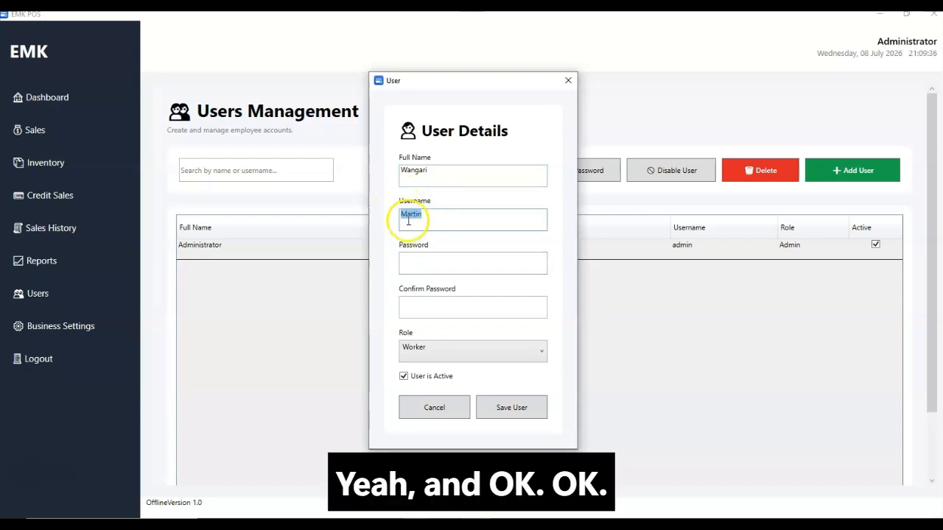
{"action": "key", "text": "BackSpace"}
{"action": "left_click", "coordinate": [468, 172]}
{"action": "left_click", "coordinate": [448, 212]}
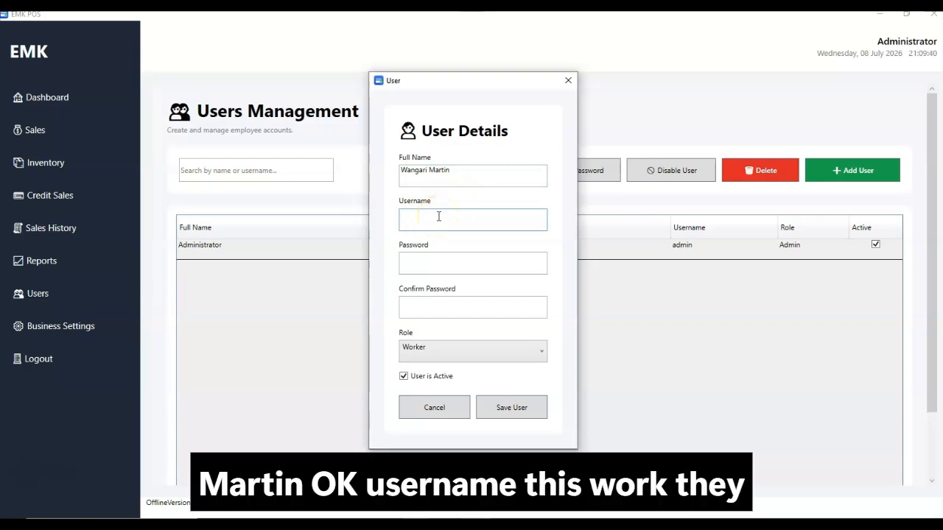
{"action": "type", "text": "ngari"}
Enter and confirm the password, keep the Worker role, and untick User is Active
{"action": "key", "text": "Tab"}
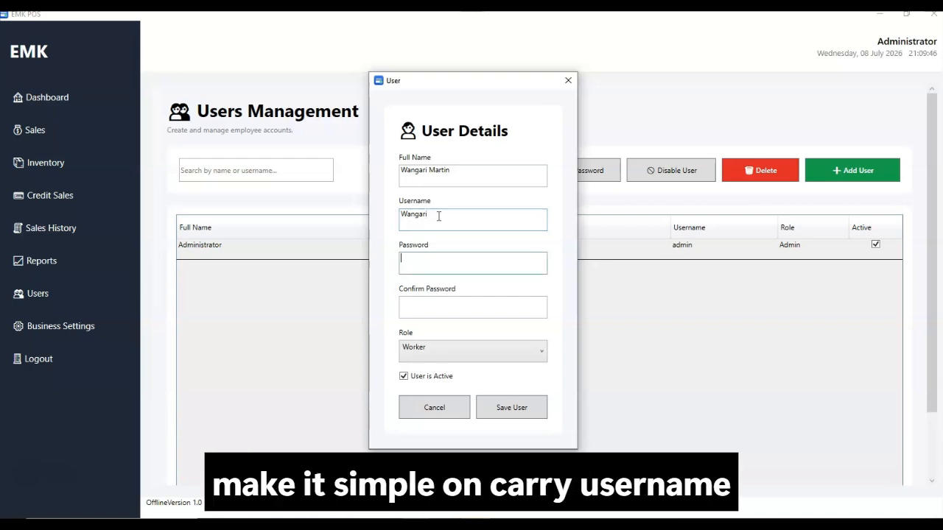
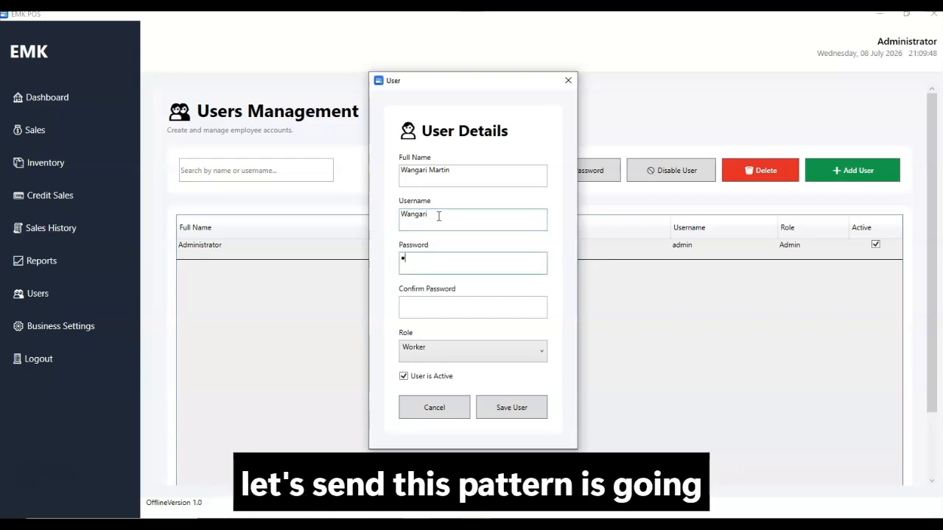
{"action": "left_click", "coordinate": [423, 308]}
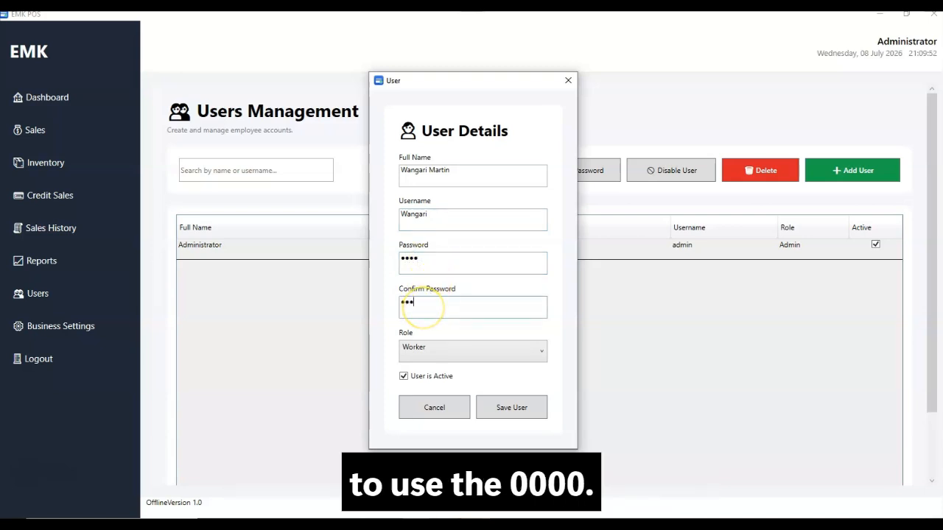
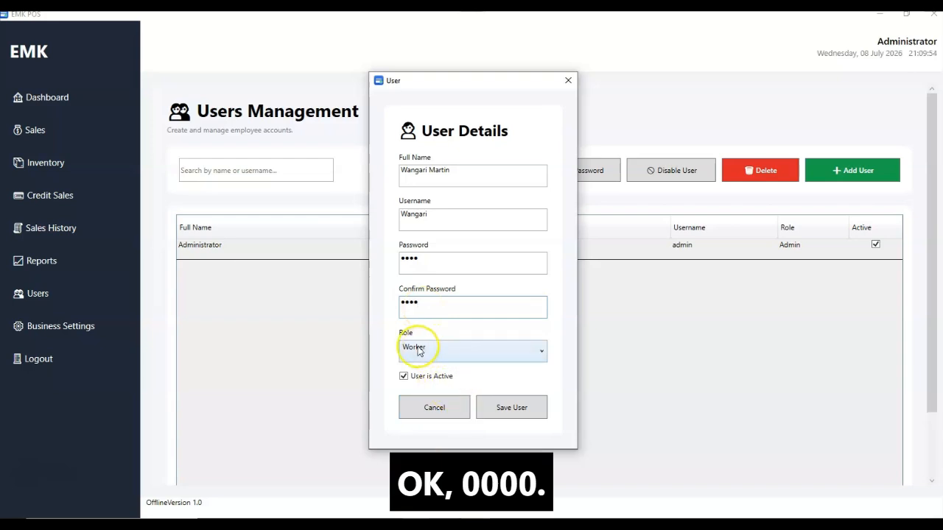
{"action": "left_click", "coordinate": [417, 351]}
{"action": "left_click", "coordinate": [415, 382]}
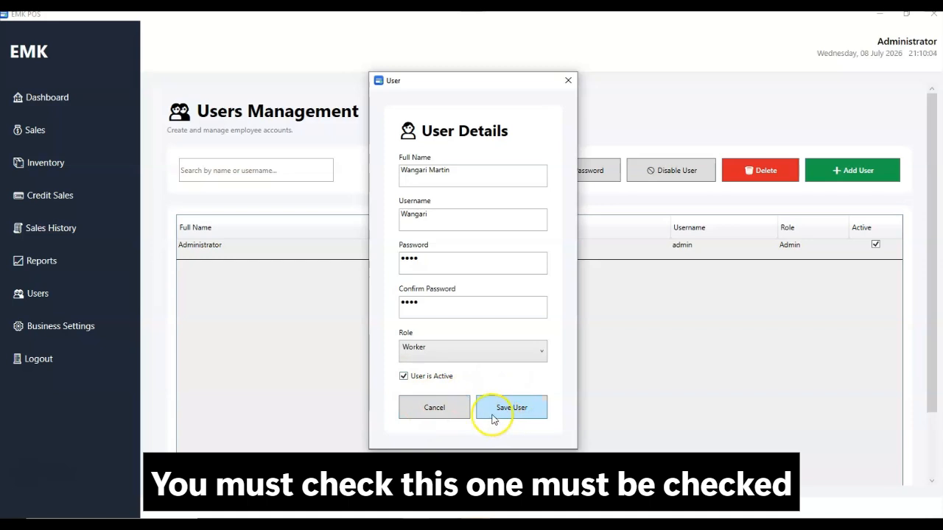
{"action": "left_click", "coordinate": [404, 376]}
Save the new user, then enable the worker account and dismiss the success message
{"action": "left_click", "coordinate": [509, 409]}
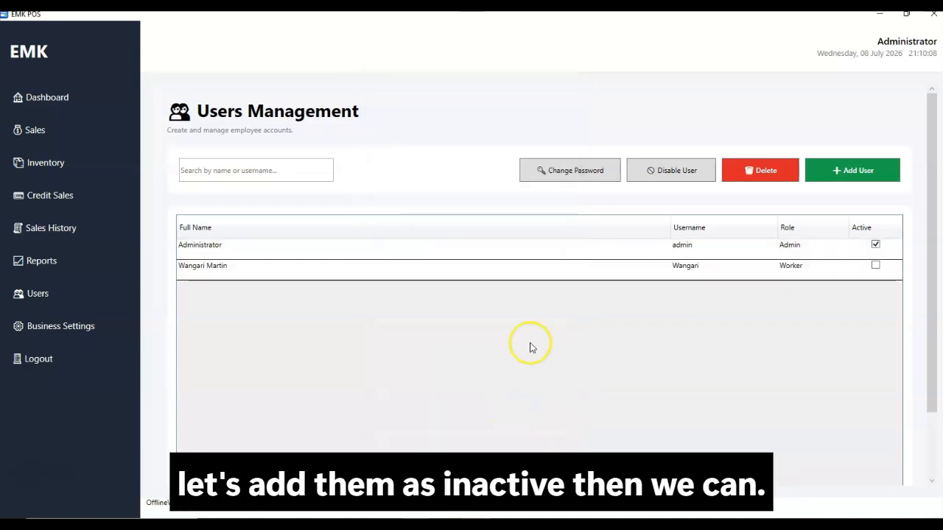
{"action": "left_click", "coordinate": [490, 275]}
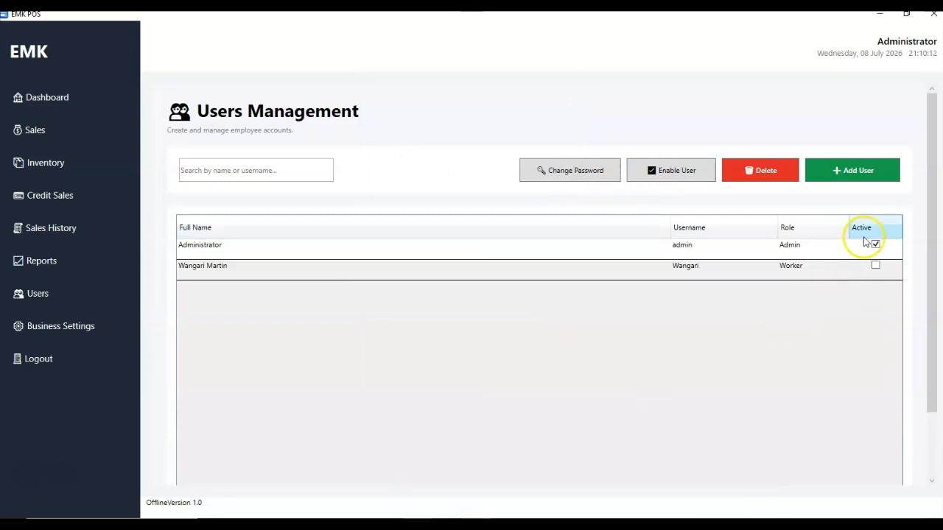
{"action": "left_click", "coordinate": [663, 274]}
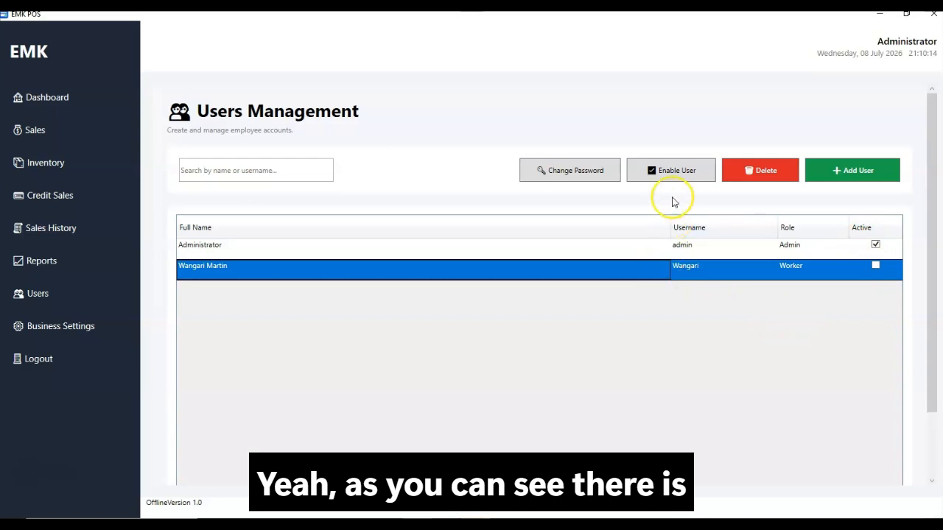
{"action": "left_click", "coordinate": [673, 177]}
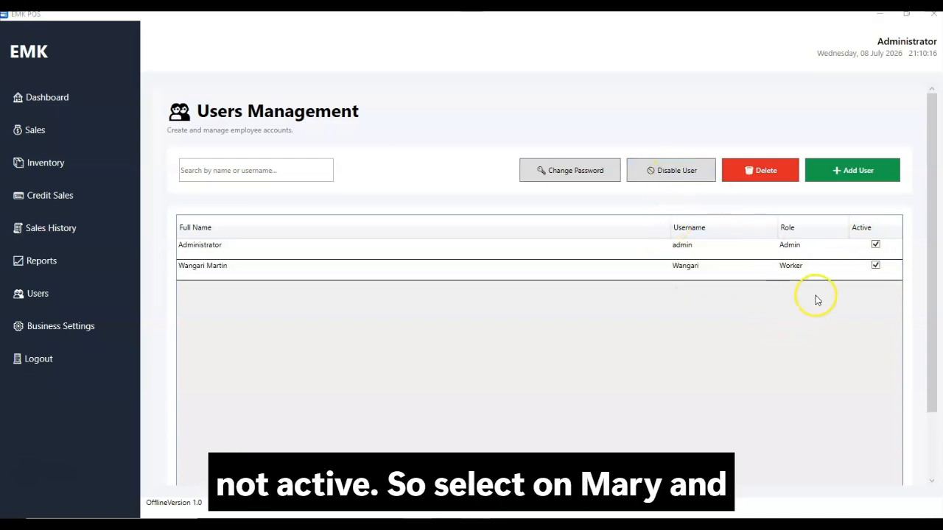
{"action": "left_click", "coordinate": [527, 313]}
Open the worker's Change Password form and cancel it without changes
{"action": "left_click", "coordinate": [581, 269]}
{"action": "left_click", "coordinate": [546, 278]}
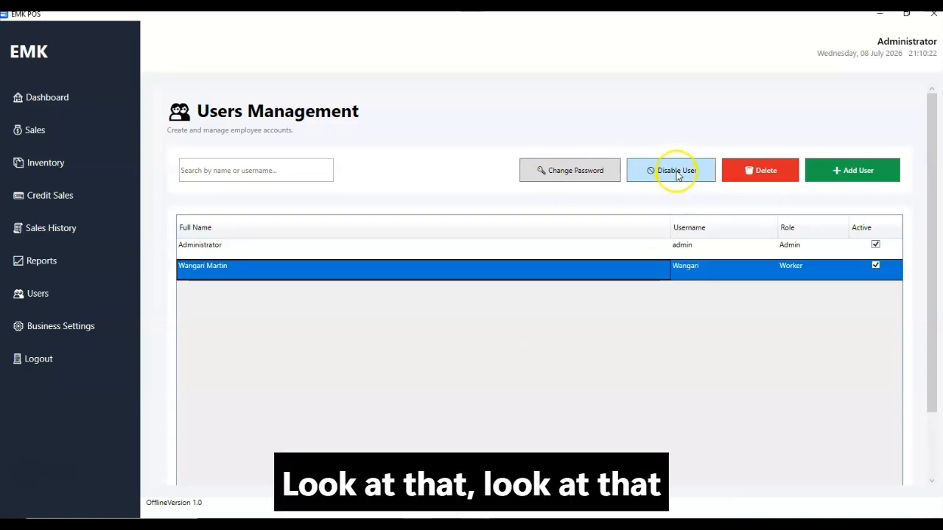
{"action": "left_click", "coordinate": [558, 177]}
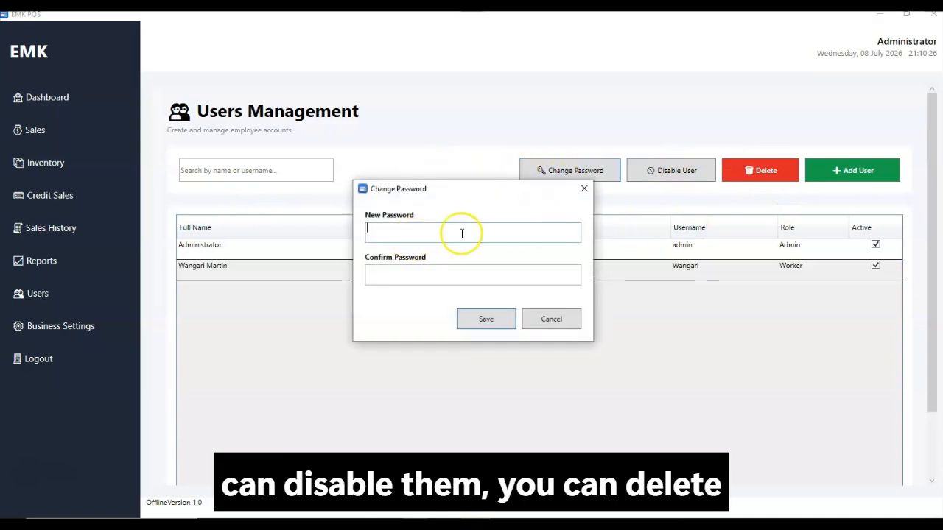
{"action": "left_click", "coordinate": [551, 319]}
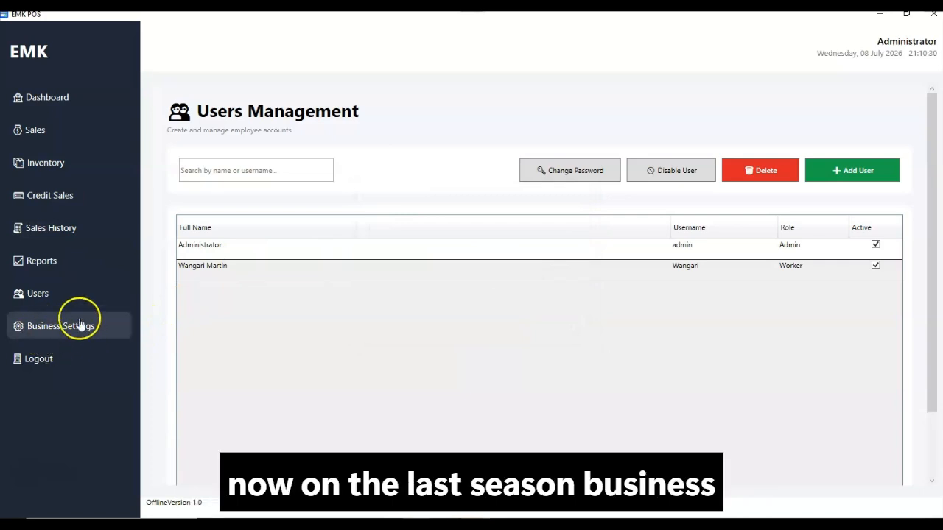
In Business Settings, rename the business to 'K MART' and complete its address
{"action": "left_click", "coordinate": [42, 333]}
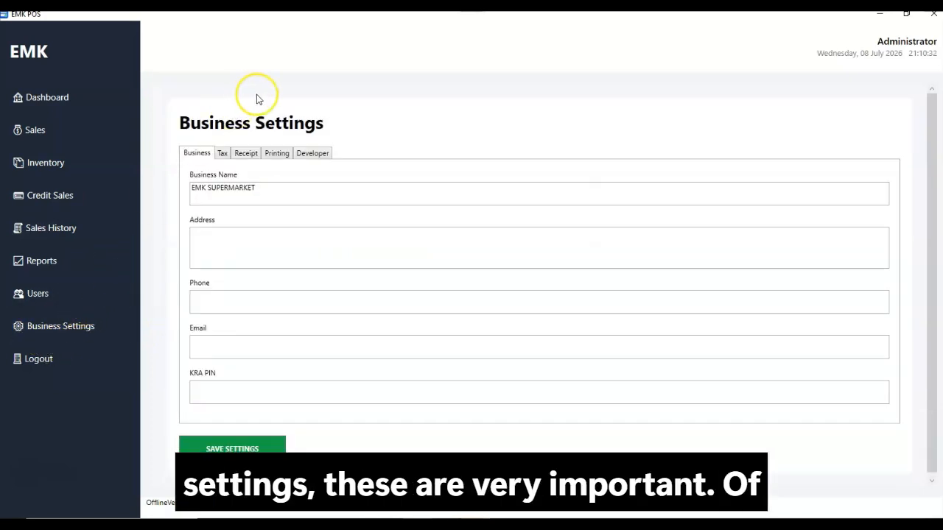
{"action": "left_click_drag", "start_coordinate": [273, 187], "coordinate": [179, 200]}
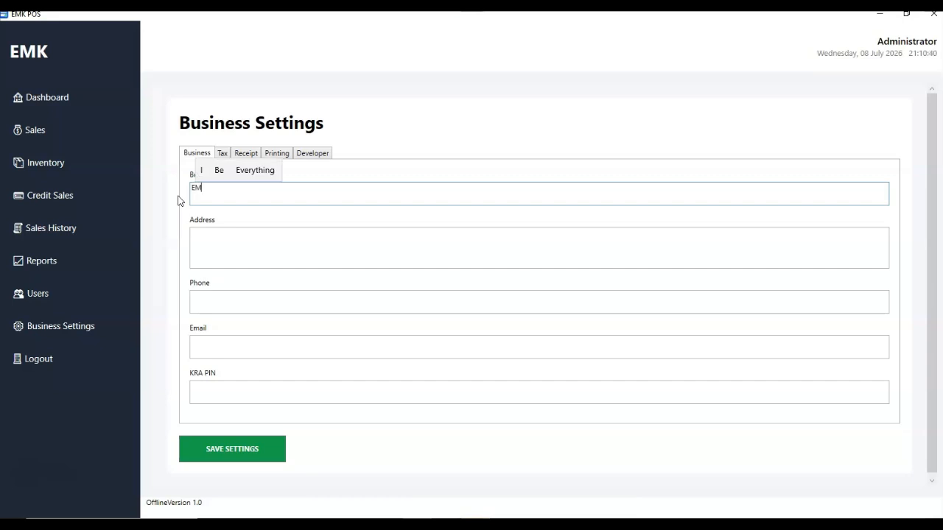
{"action": "type", "text": "K "}
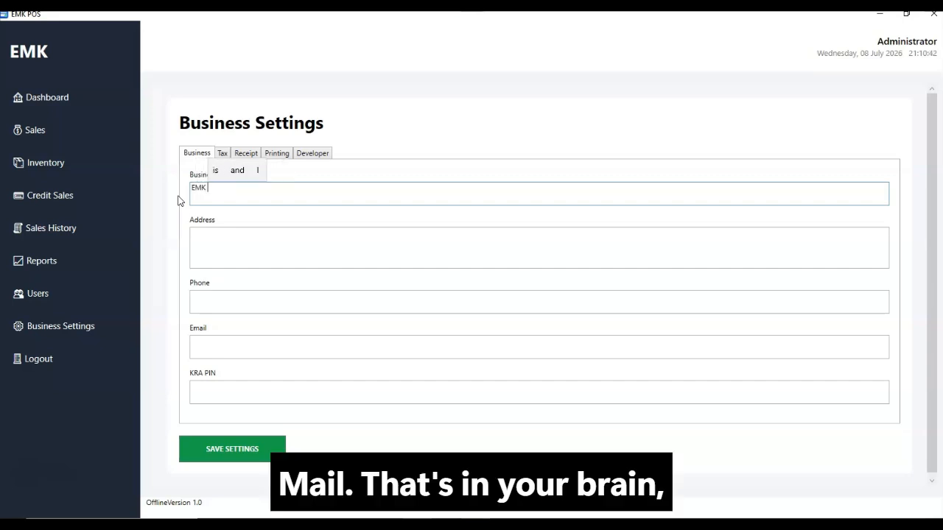
{"action": "type", "text": "Mart"}
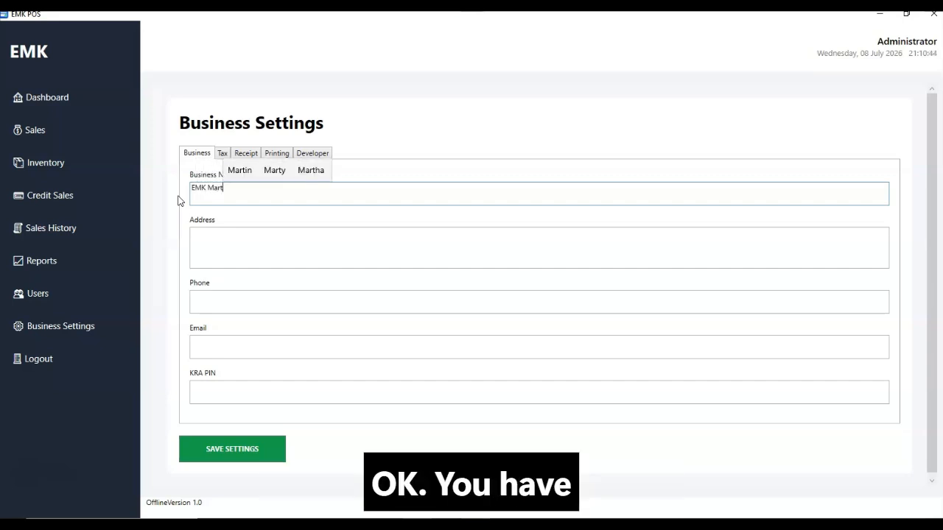
{"action": "key", "text": "BackSpace"}
{"action": "key", "text": "BackSpace"}
{"action": "key", "text": "BackSpace"}
{"action": "type", "text": "AR"}
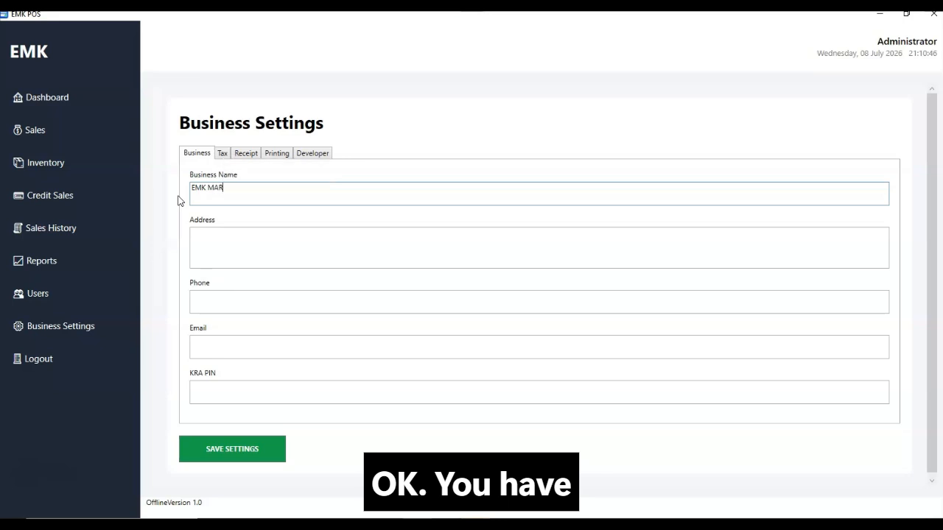
{"action": "type", "text": "T"}
{"action": "left_click", "coordinate": [243, 250]}
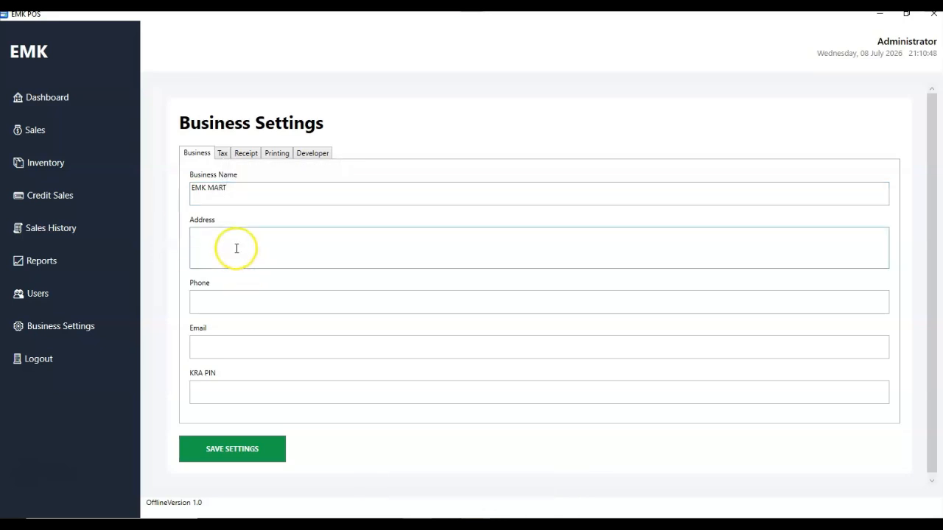
{"action": "type", "text": ", NAirobi"}
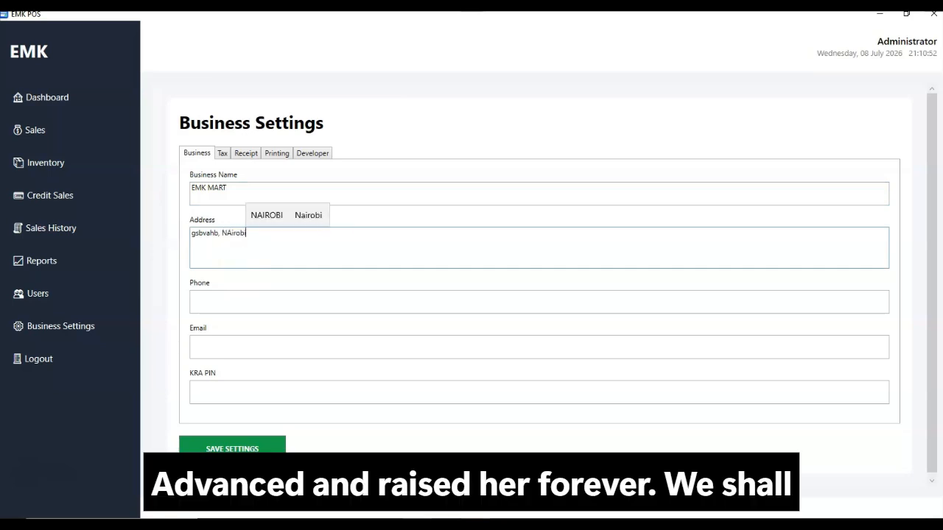
Finish the business phone number, e-mail and KRA PIN, then view the 16% VAT tax settings
{"action": "left_click", "coordinate": [210, 301]}
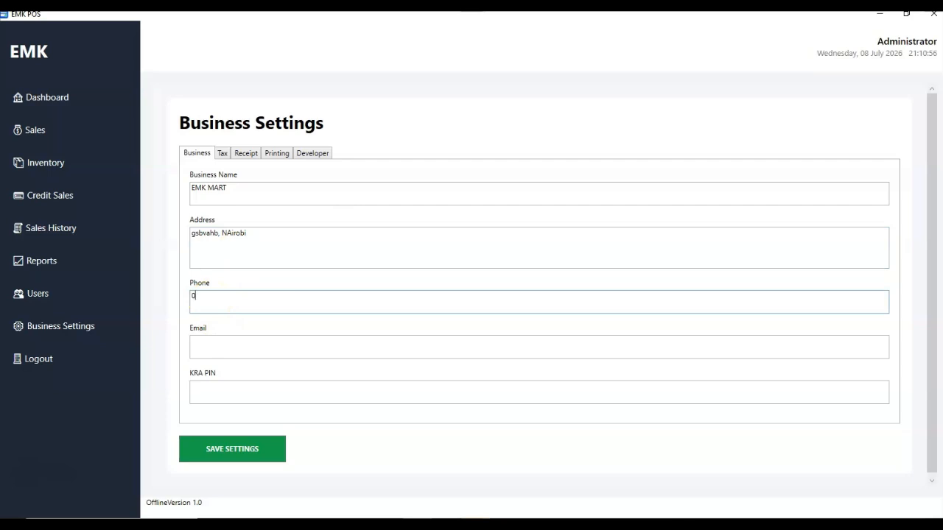
{"action": "type", "text": "086"}
{"action": "key", "text": "BackSpace"}
{"action": "key", "text": "BackSpace"}
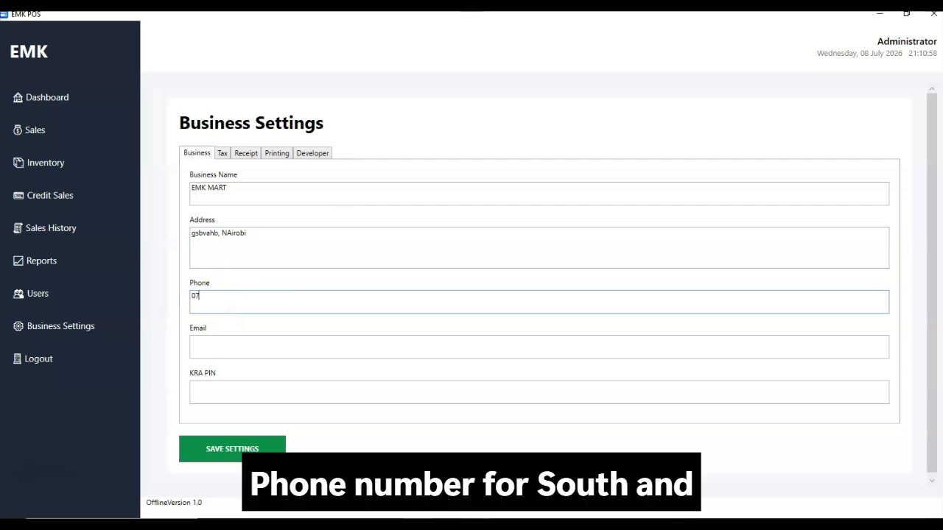
{"action": "type", "text": "469124"}
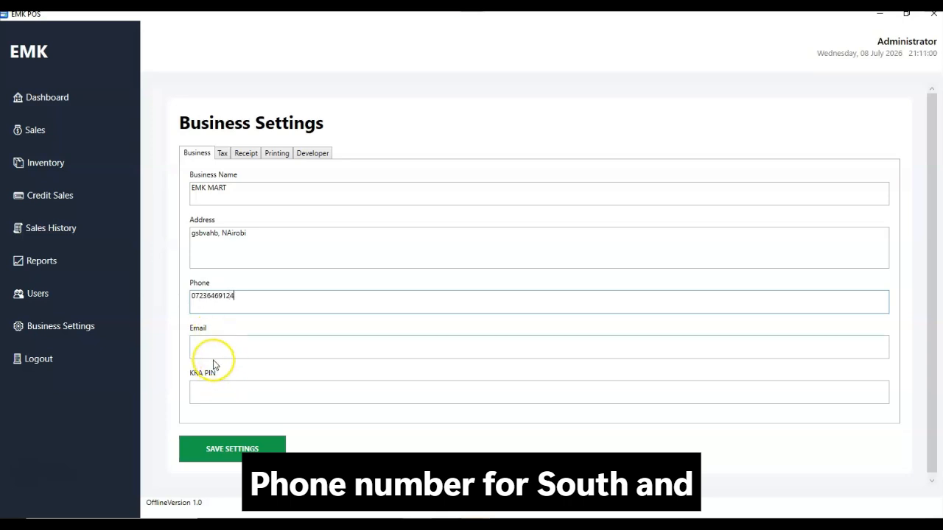
{"action": "left_click", "coordinate": [212, 344]}
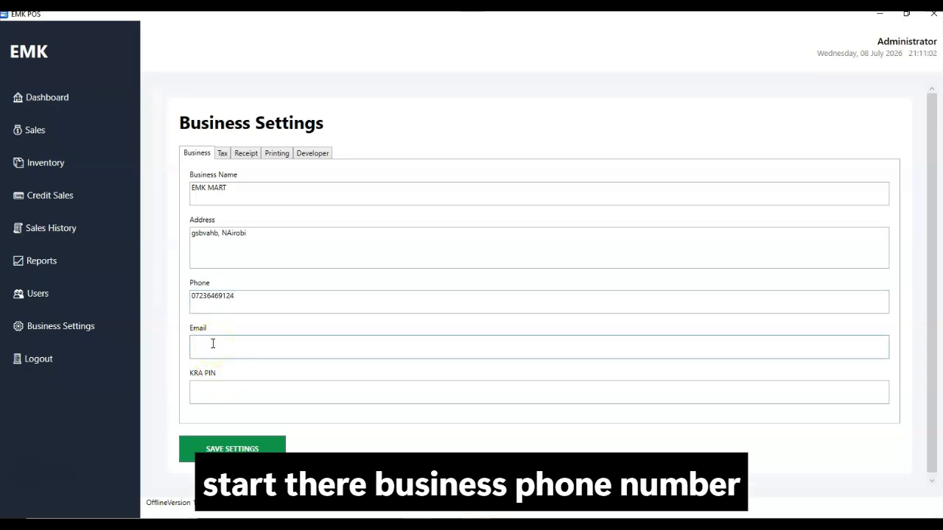
{"action": "type", "text": "@gmasnja"}
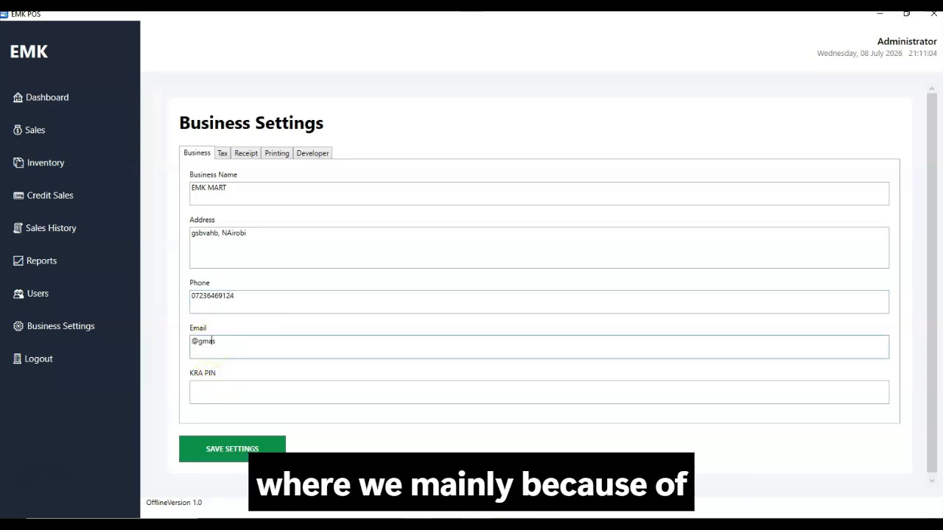
{"action": "left_click", "coordinate": [188, 343]}
{"action": "type", "text": "sds"}
{"action": "left_click", "coordinate": [222, 390]}
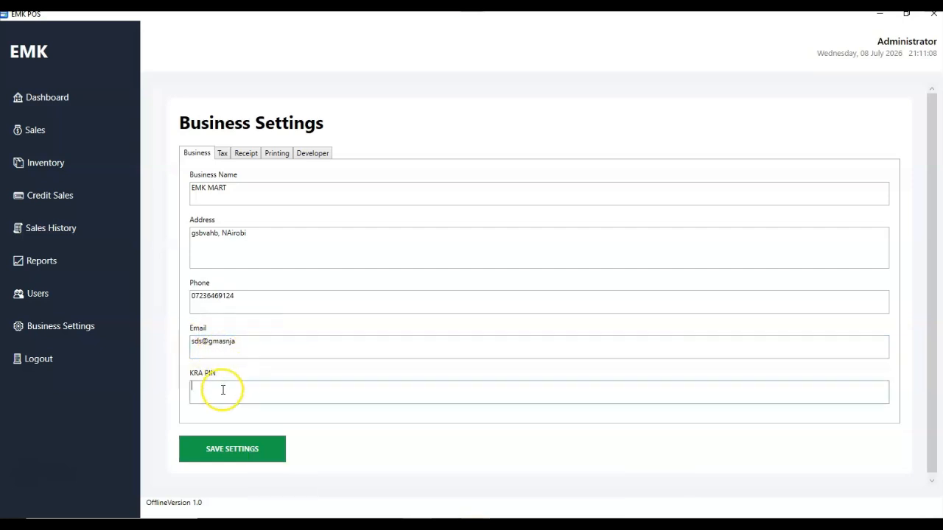
{"action": "type", "text": "A0723uy4rbdh2"}
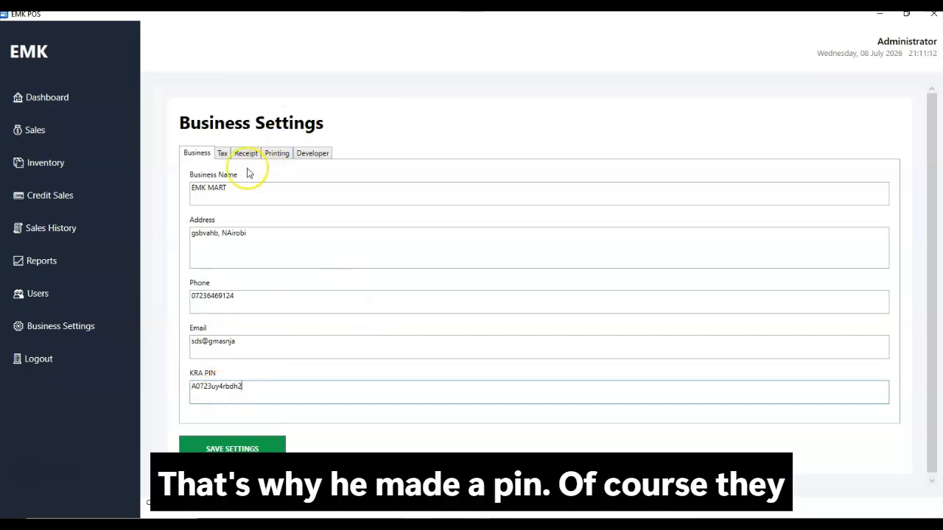
{"action": "left_click", "coordinate": [222, 154]}
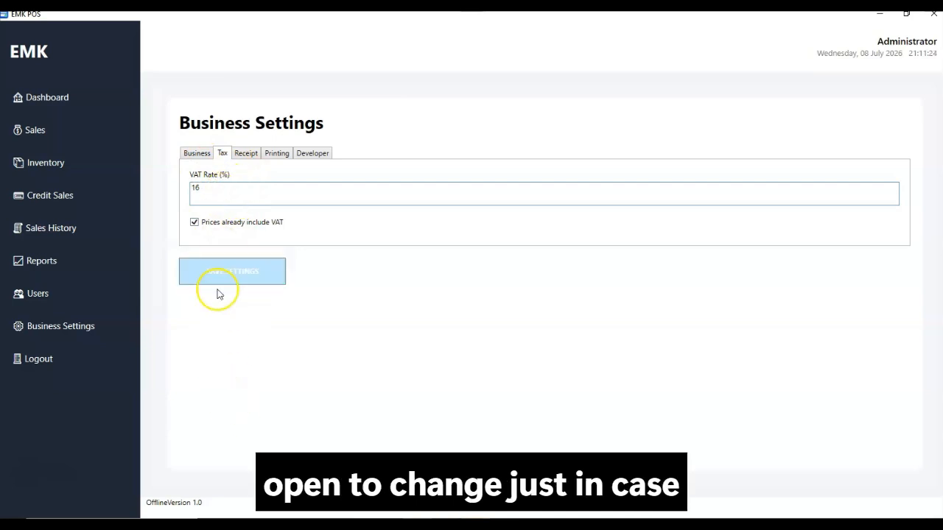
In Receipt settings, keep the currency symbol as KSh after a trial edit
{"action": "left_click", "coordinate": [243, 157]}
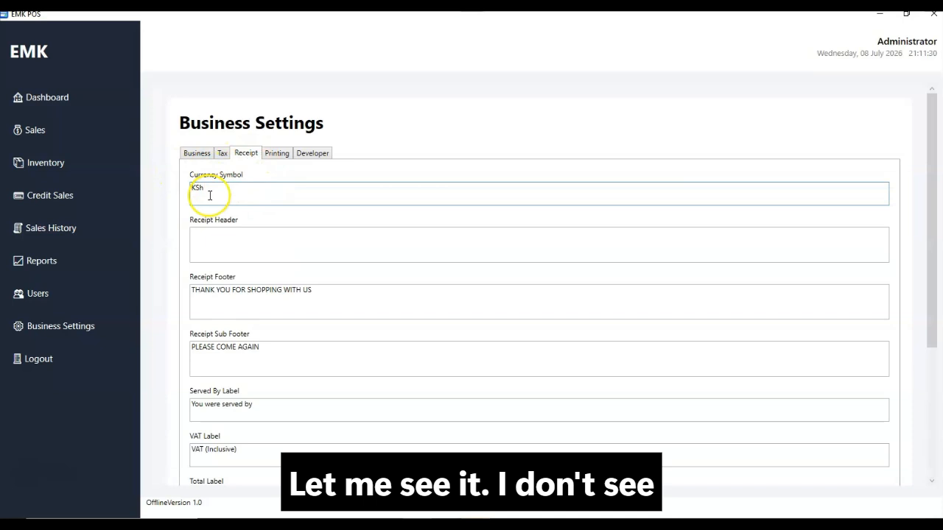
{"action": "left_click", "coordinate": [228, 243]}
{"action": "left_click_drag", "start_coordinate": [224, 188], "coordinate": [190, 197]}
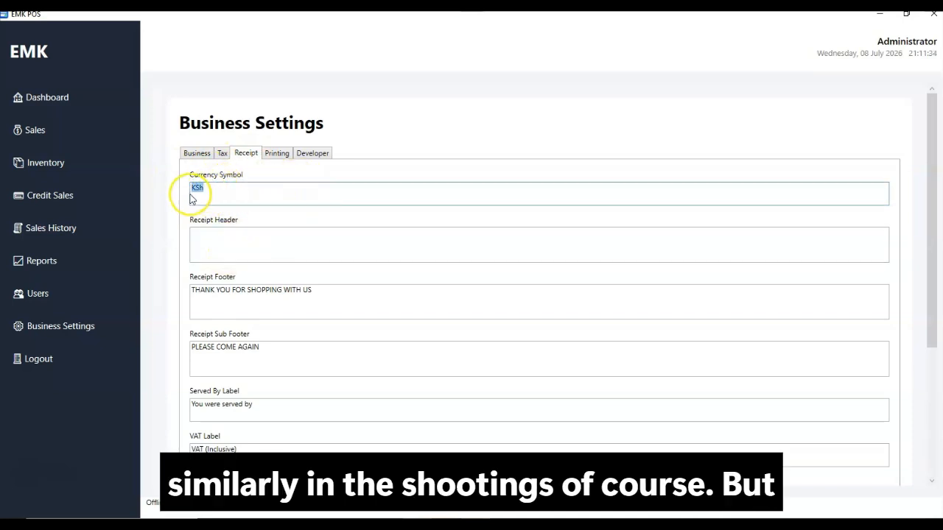
{"action": "type", "text": "US"}
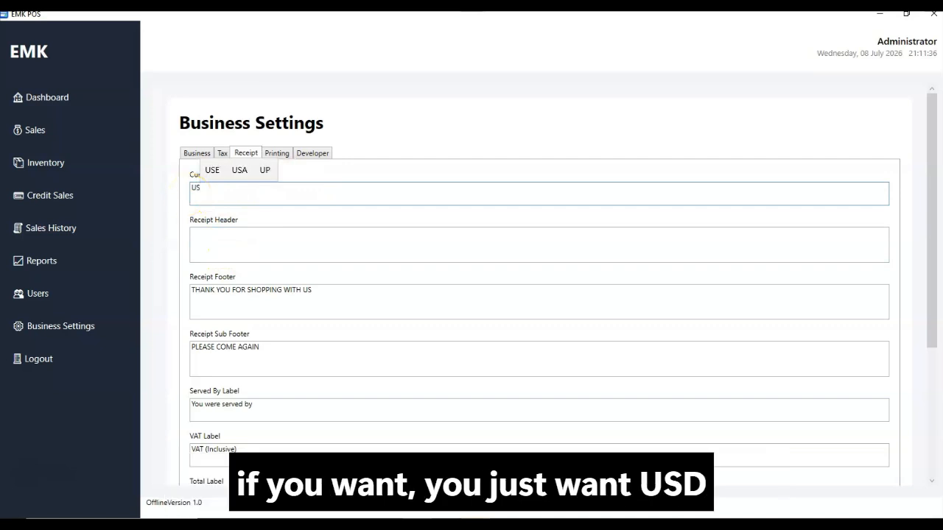
{"action": "key", "text": "BackSpace"}
{"action": "key", "text": "BackSpace"}
{"action": "type", "text": "KSh"}
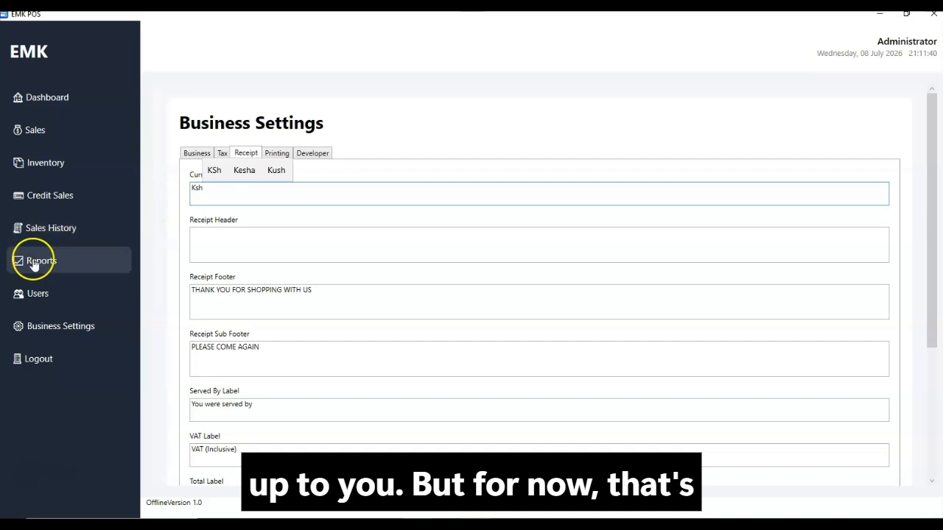
{"action": "type", "text": "U"}
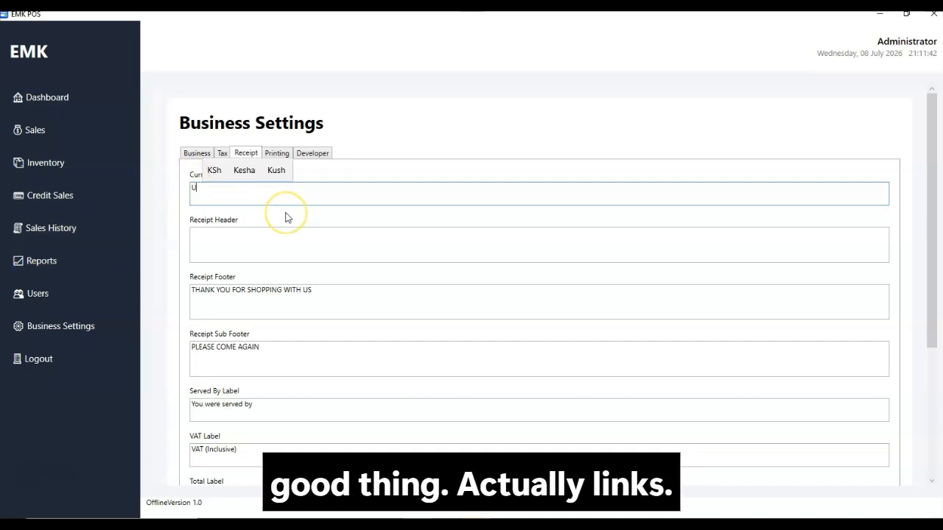
{"action": "type", "text": "S"}
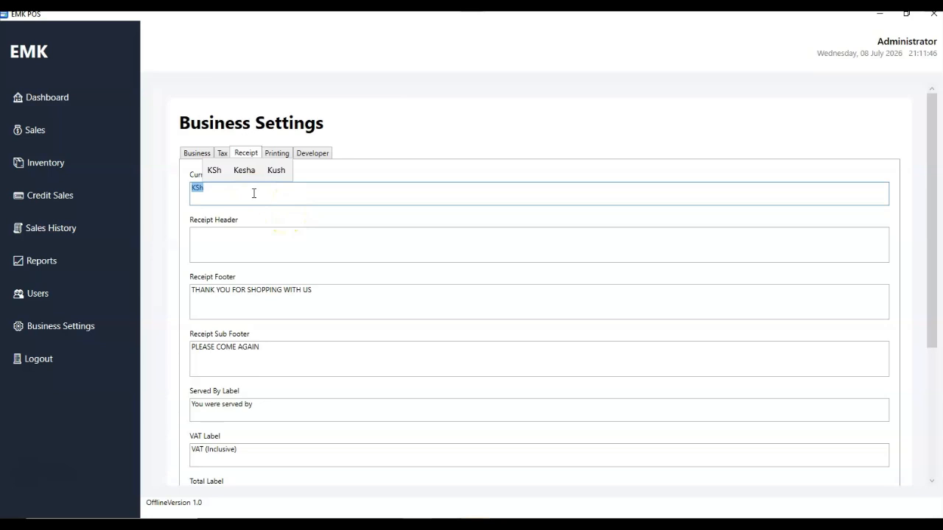
{"action": "left_click", "coordinate": [245, 199]}
Set the receipt header to CASH SALE and review the footer and sub-footer fields
{"action": "left_click", "coordinate": [232, 244]}
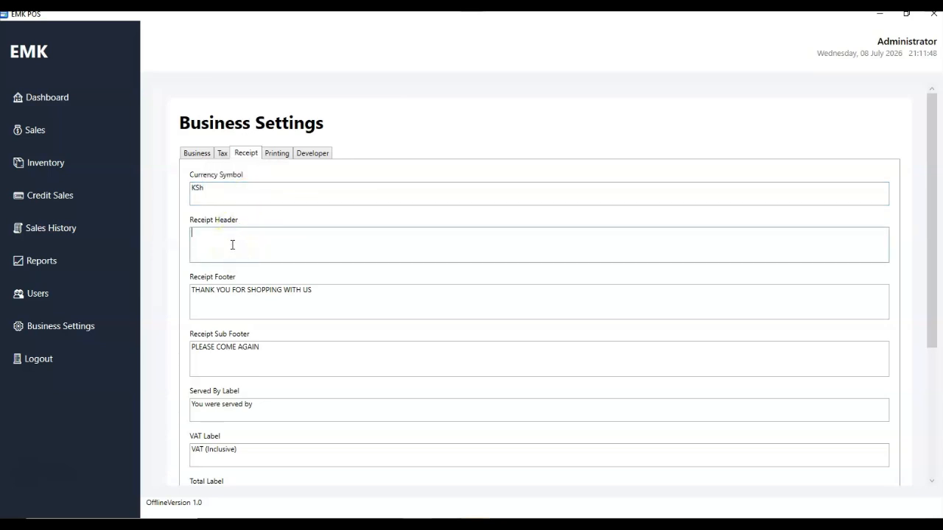
{"action": "type", "text": "CASH SALE"}
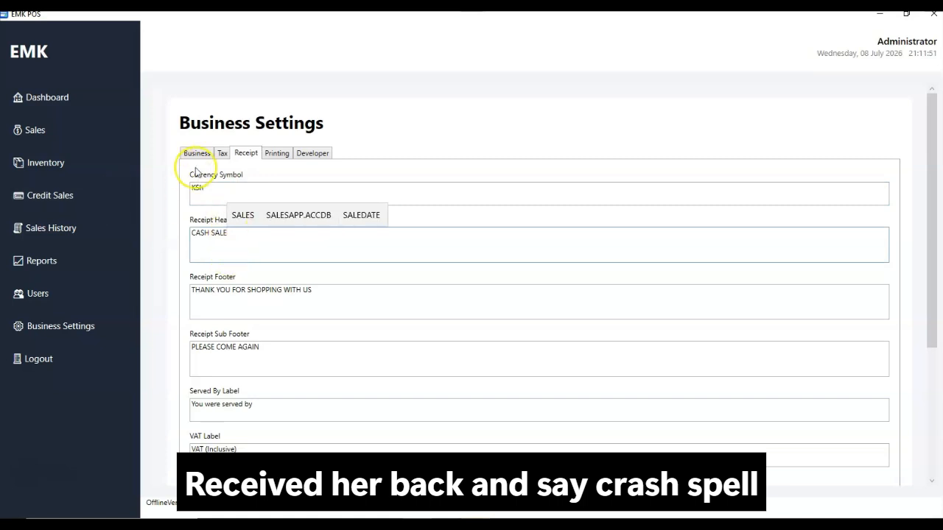
{"action": "scroll", "coordinate": [236, 235], "scroll_direction": "down", "scroll_amount": 2}
{"action": "left_click", "coordinate": [289, 256]}
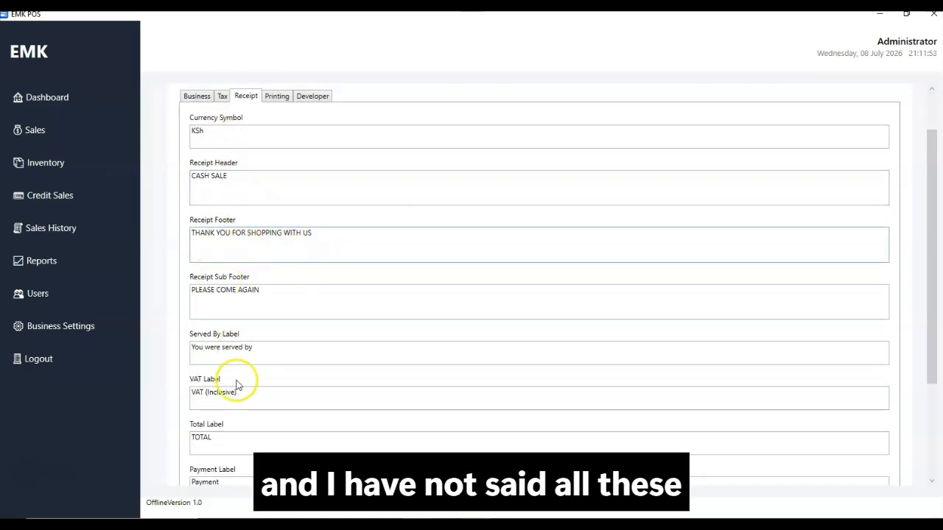
{"action": "left_click", "coordinate": [258, 291]}
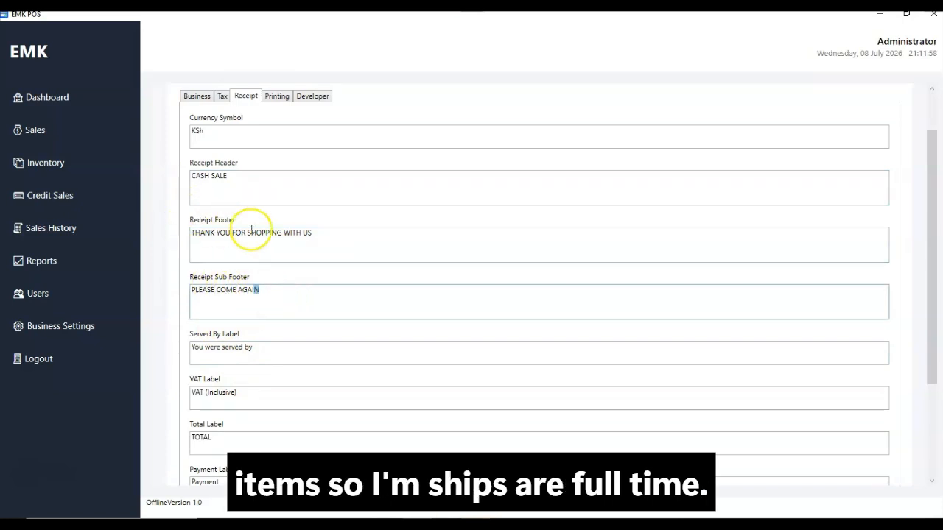
{"action": "left_click", "coordinate": [313, 236]}
{"action": "scroll", "coordinate": [226, 312], "scroll_direction": "down", "scroll_amount": 1}
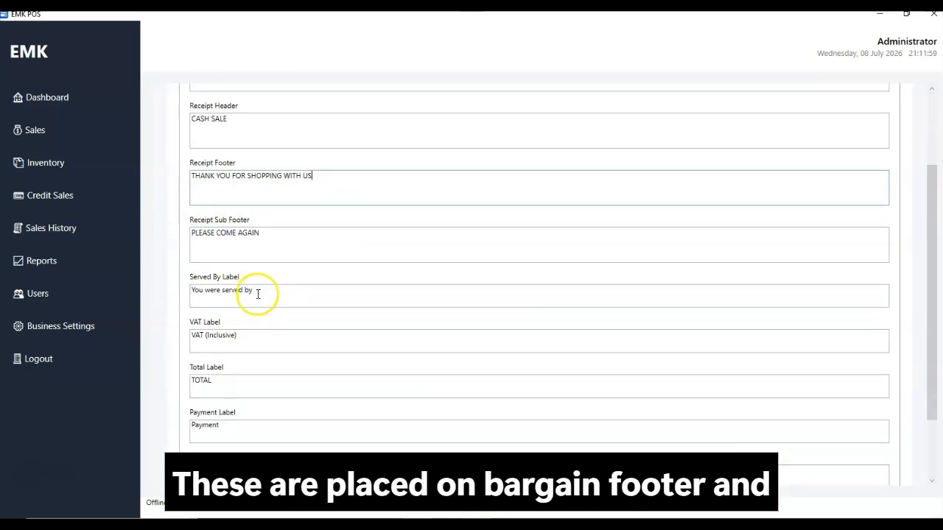
{"action": "scroll", "coordinate": [228, 309], "scroll_direction": "down", "scroll_amount": 2}
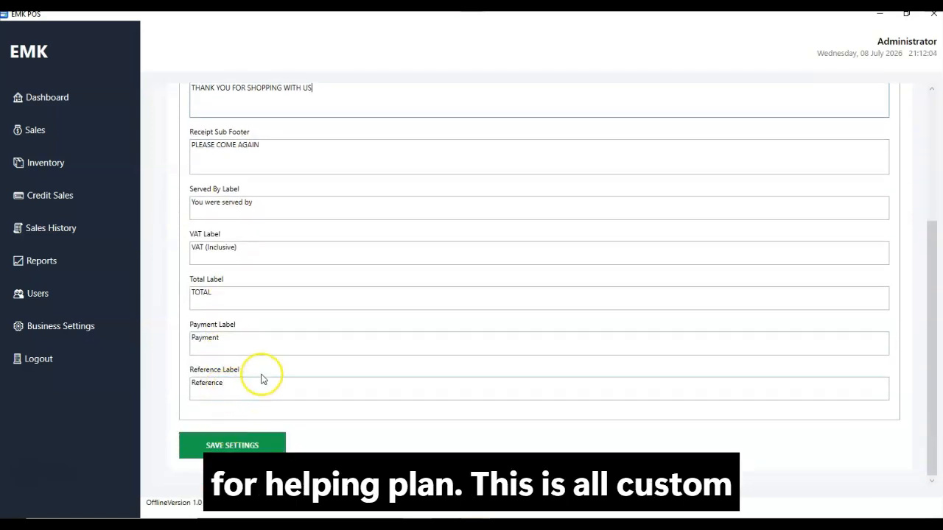
{"action": "scroll", "coordinate": [261, 301], "scroll_direction": "up", "scroll_amount": 4}
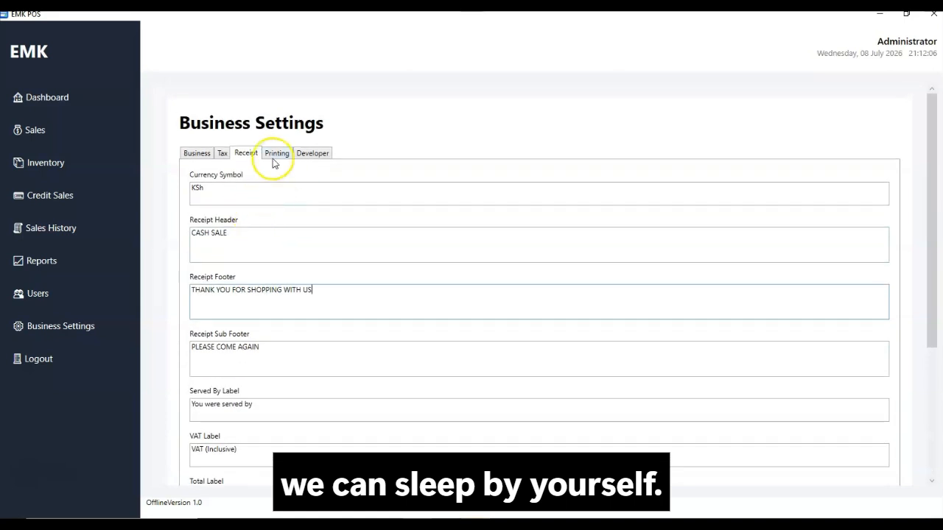
Inspect the Printing fields (80 mm paper width, receipt printer, logo path), then the Developer settings
{"action": "left_click", "coordinate": [275, 155]}
{"action": "left_click", "coordinate": [218, 239]}
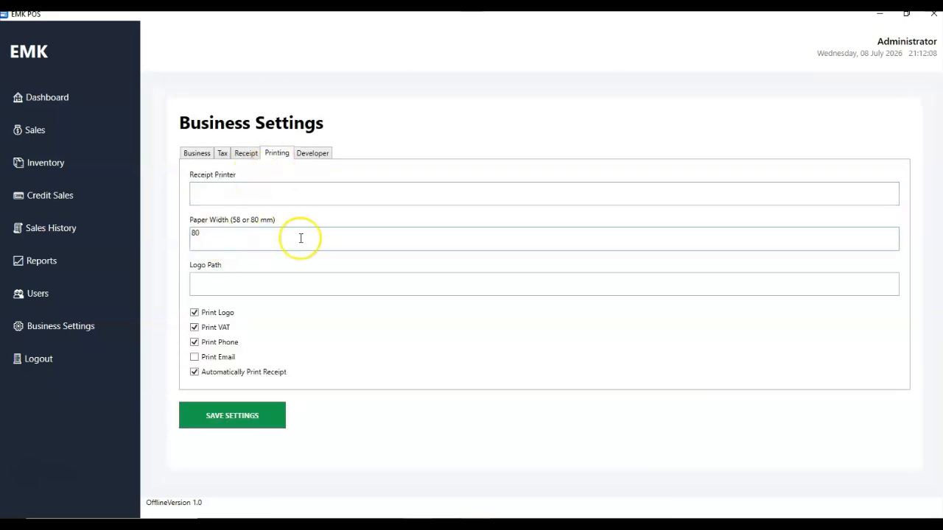
{"action": "left_click_drag", "start_coordinate": [257, 232], "coordinate": [187, 241]}
{"action": "left_click", "coordinate": [214, 188]}
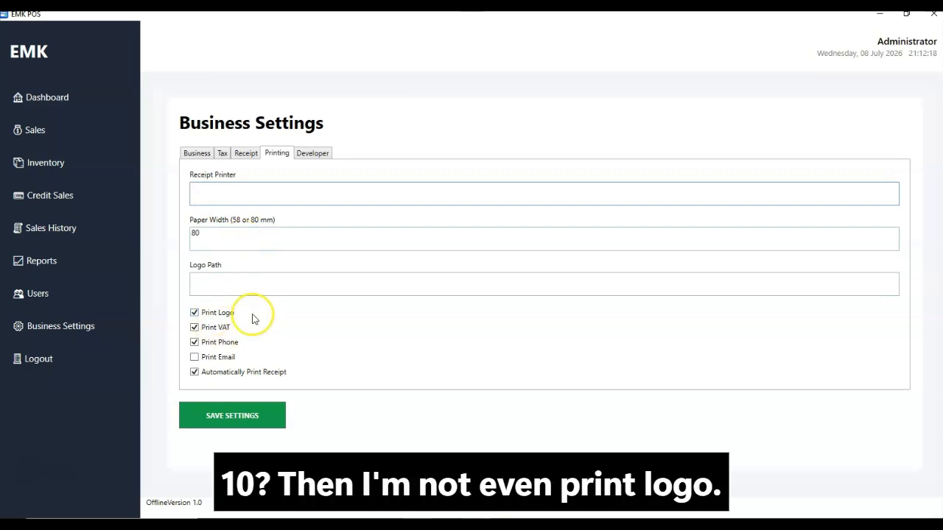
{"action": "left_click", "coordinate": [209, 283]}
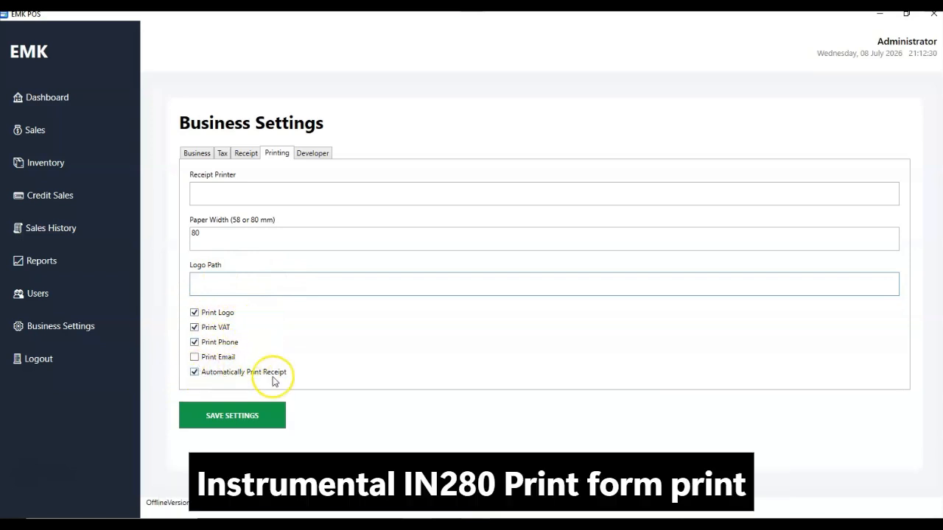
{"action": "left_click", "coordinate": [300, 155]}
{"action": "left_click", "coordinate": [236, 213]}
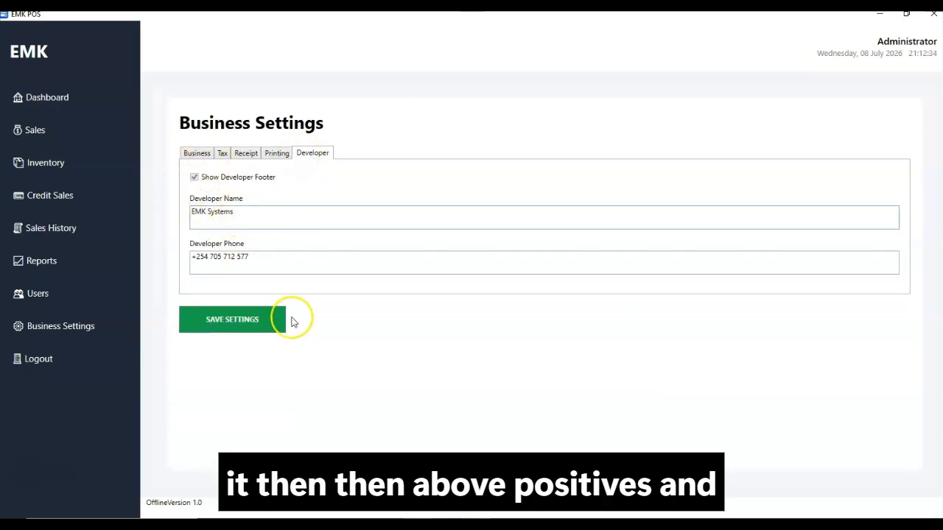
Save the business settings from the Business and Receipt tabs, dismissing each confirmation
{"action": "left_click", "coordinate": [196, 155]}
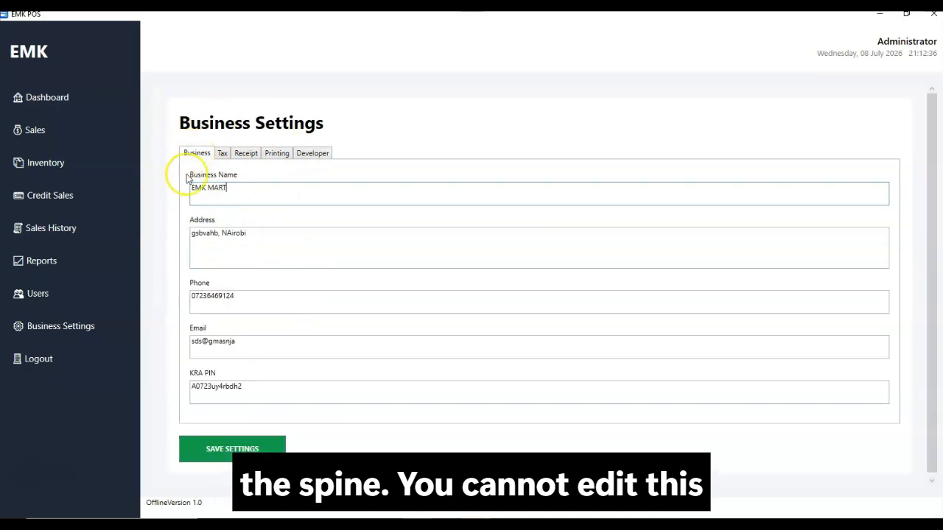
{"action": "left_click", "coordinate": [243, 446]}
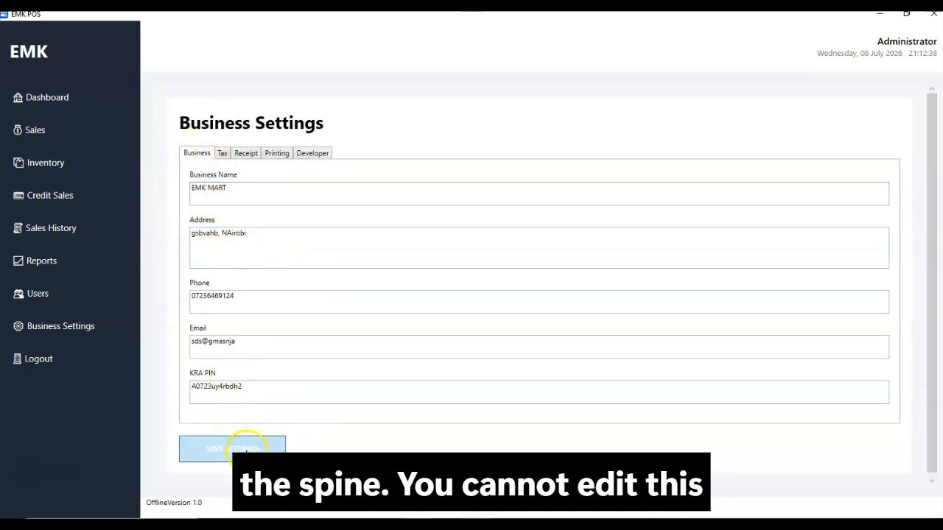
{"action": "left_click", "coordinate": [526, 311]}
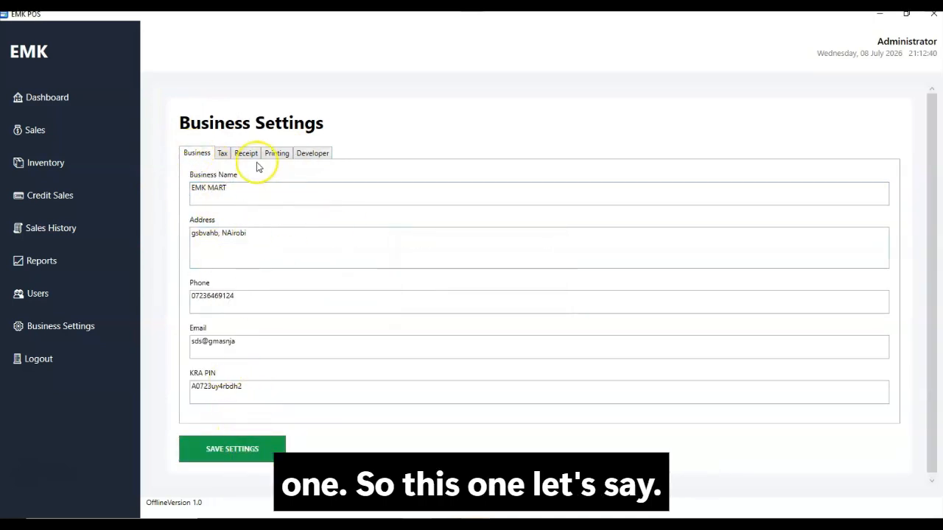
{"action": "left_click", "coordinate": [222, 153]}
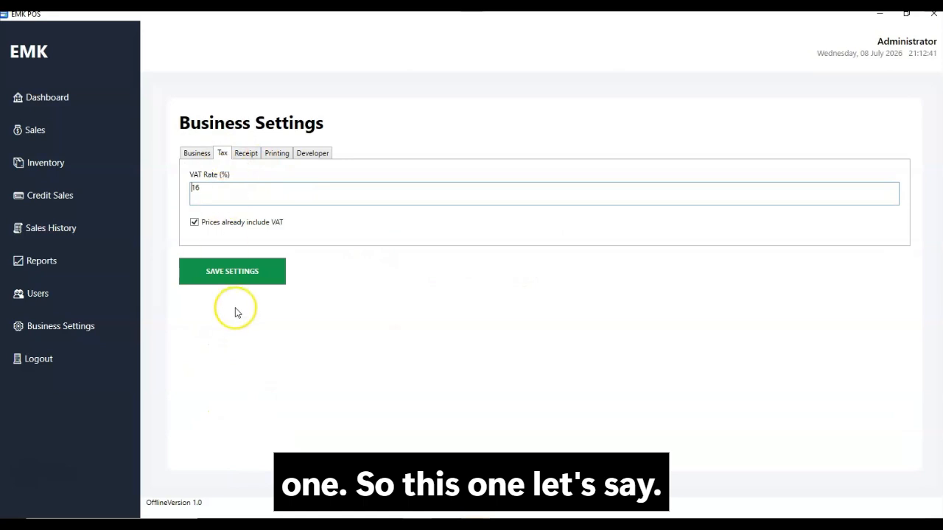
{"action": "left_click", "coordinate": [244, 154]}
{"action": "scroll", "coordinate": [277, 442], "scroll_direction": "down", "scroll_amount": 2}
{"action": "scroll", "coordinate": [268, 410], "scroll_direction": "down", "scroll_amount": 2}
{"action": "left_click", "coordinate": [259, 467]}
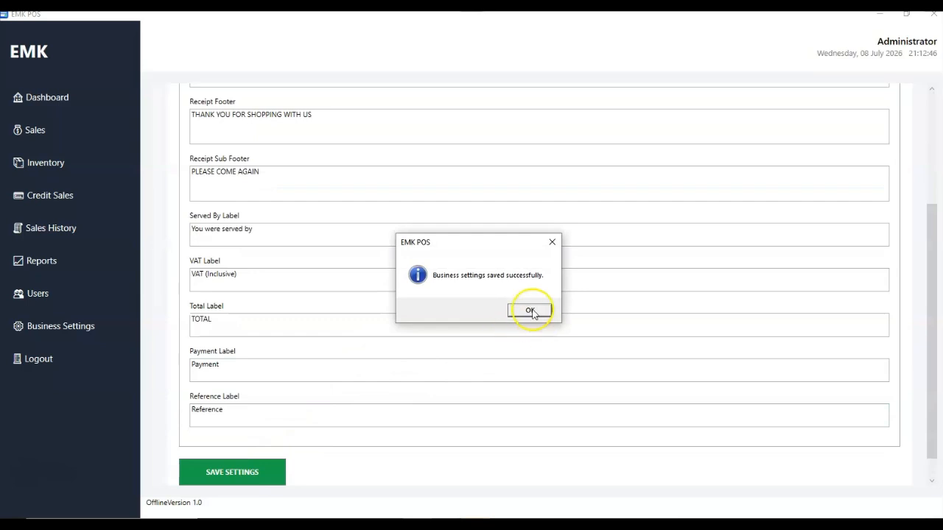
{"action": "left_click", "coordinate": [529, 309]}
Save the Printing settings with 80 mm paper width and dismiss the confirmation
{"action": "scroll", "coordinate": [337, 265], "scroll_direction": "up", "scroll_amount": 4}
{"action": "left_click", "coordinate": [278, 156]}
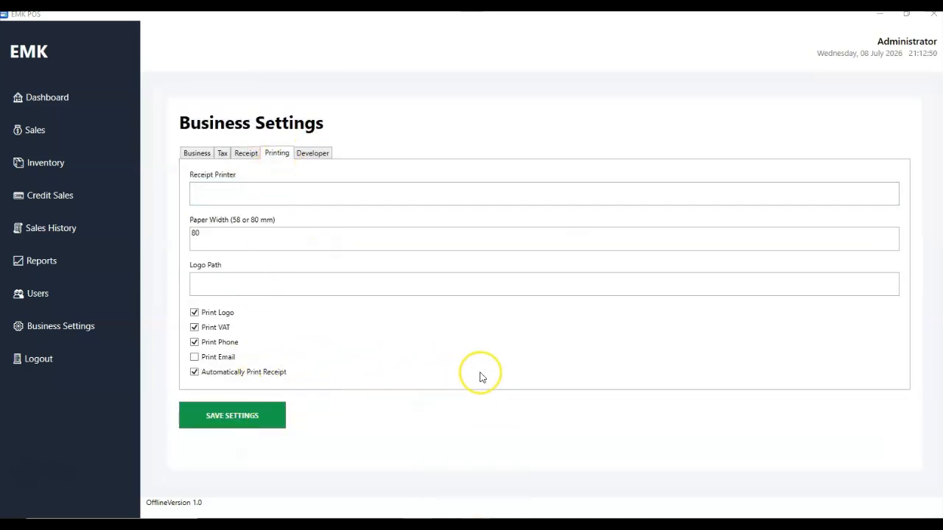
{"action": "left_click", "coordinate": [192, 416]}
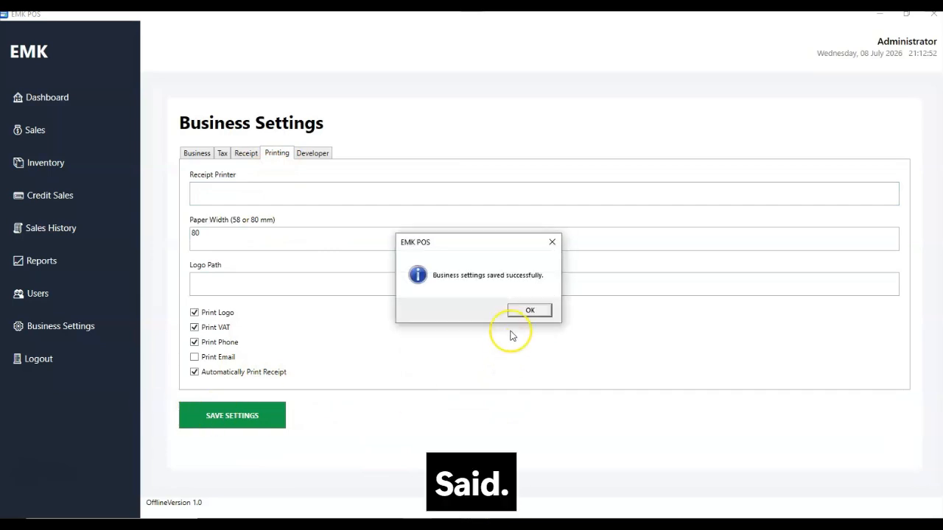
{"action": "left_click", "coordinate": [536, 312]}
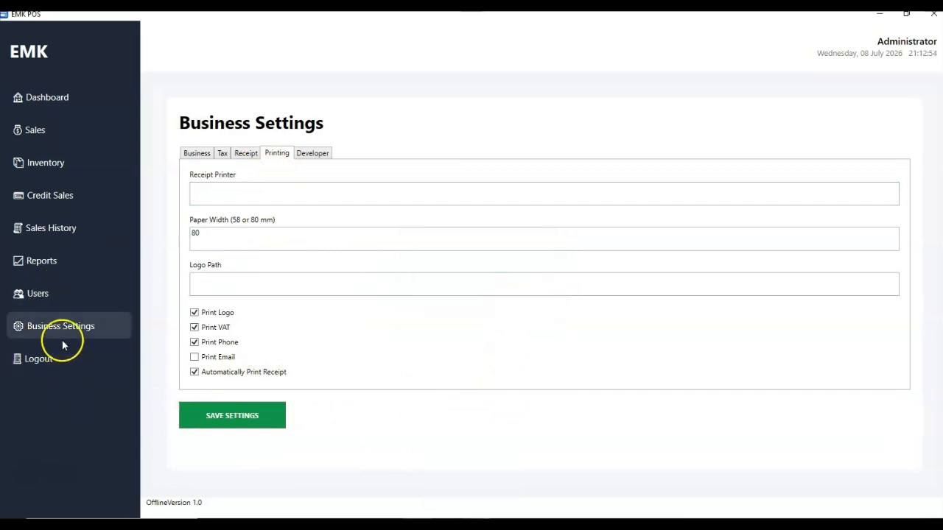
Log out of the administrator account and relaunch EMK POS from the desktop
{"action": "left_click", "coordinate": [40, 359]}
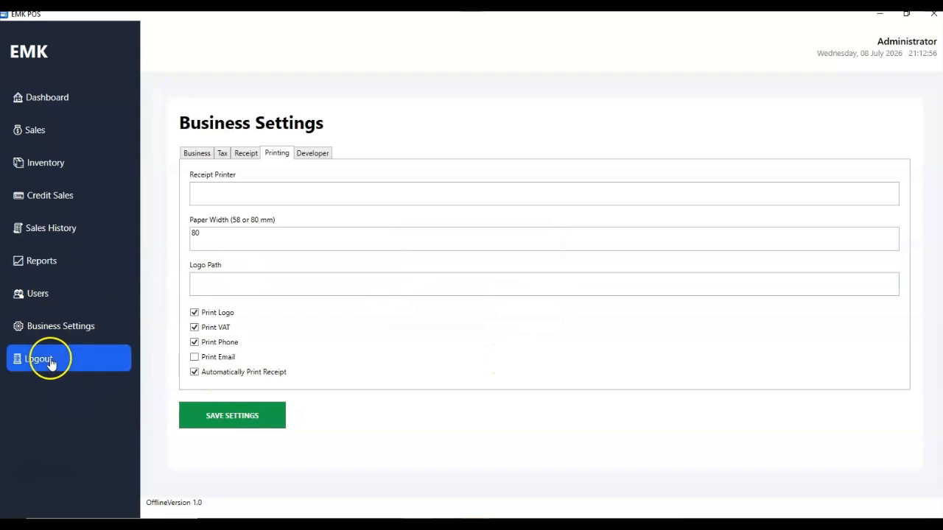
{"action": "left_click", "coordinate": [476, 311]}
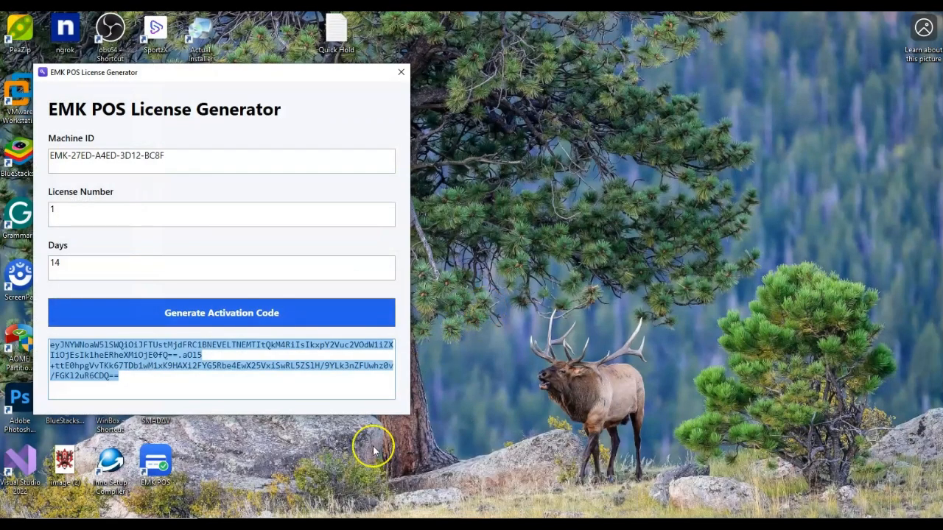
{"action": "left_click", "coordinate": [155, 458]}
{"action": "left_click", "coordinate": [257, 312]}
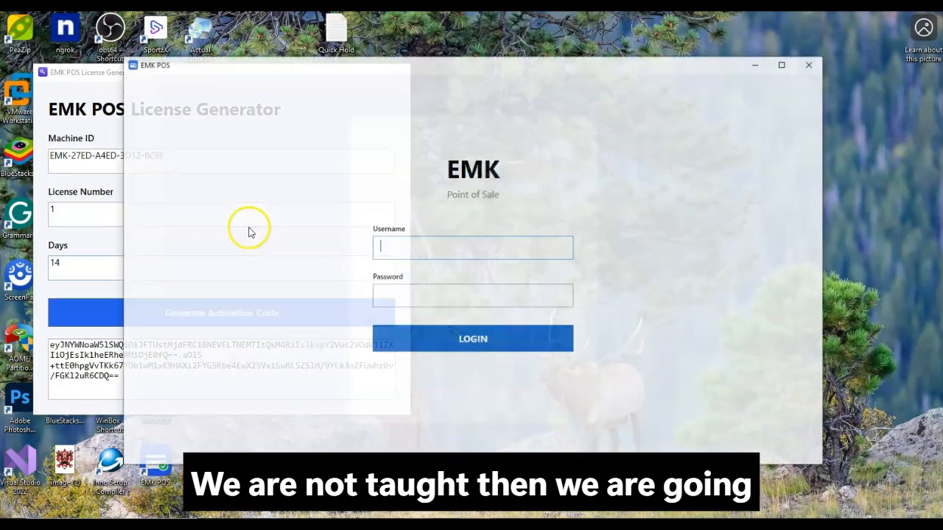
Sign in with the worker's username and password and dismiss the license expiry warning
{"action": "type", "text": "W"}
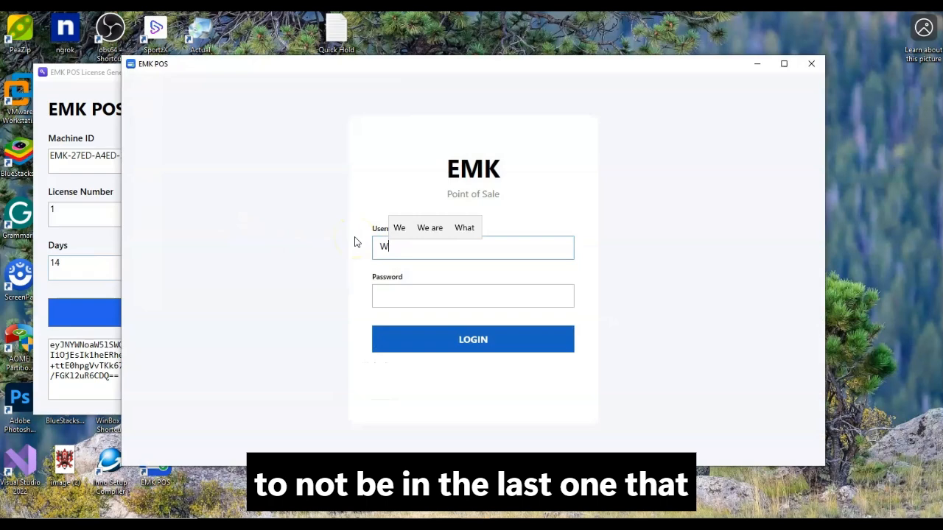
{"action": "type", "text": "angari"}
{"action": "key", "text": "Tab"}
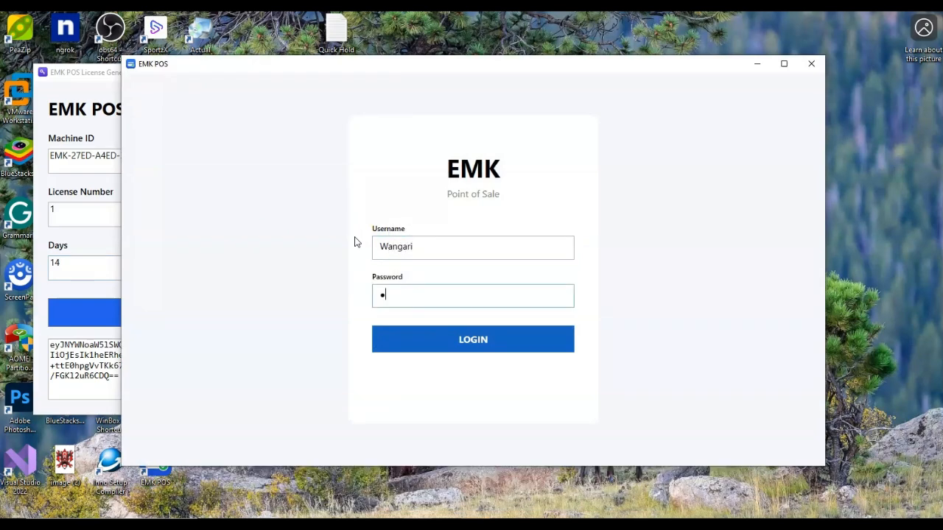
{"action": "key", "text": "BackSpace"}
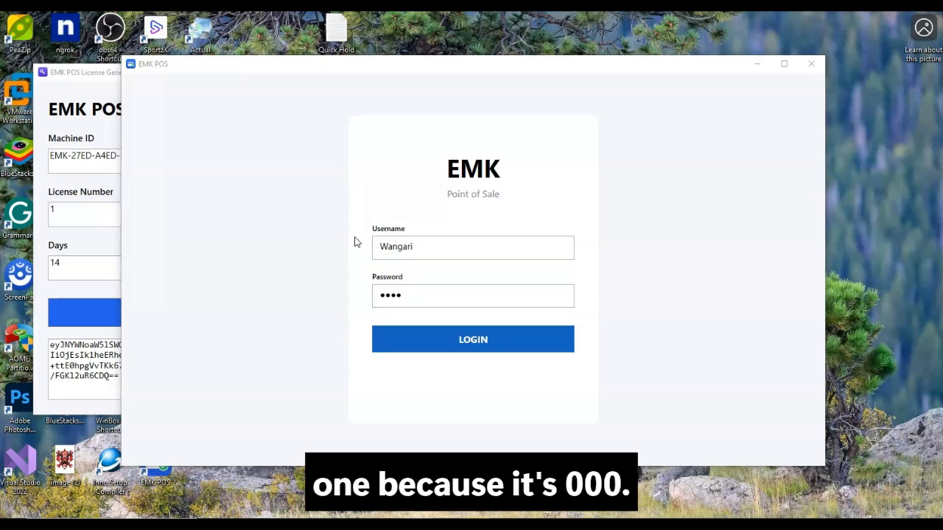
{"action": "key", "text": "Return"}
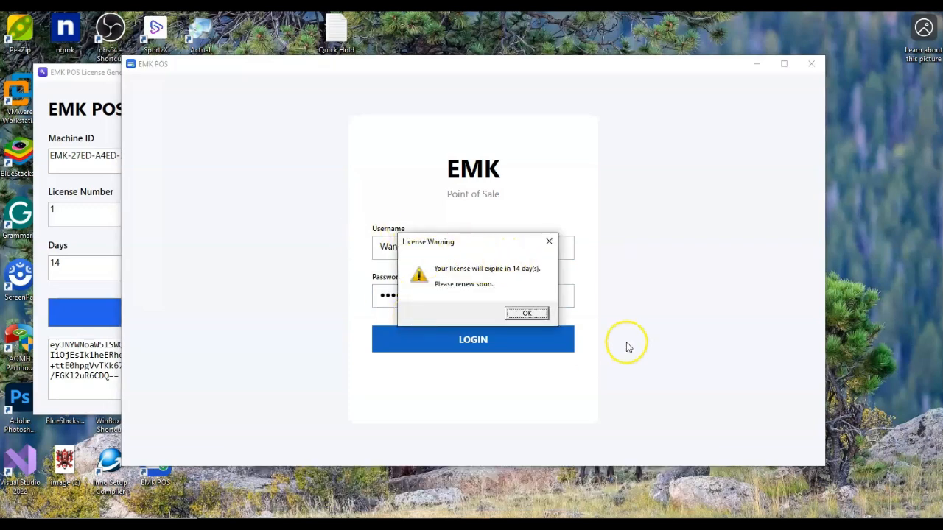
{"action": "left_click", "coordinate": [527, 313]}
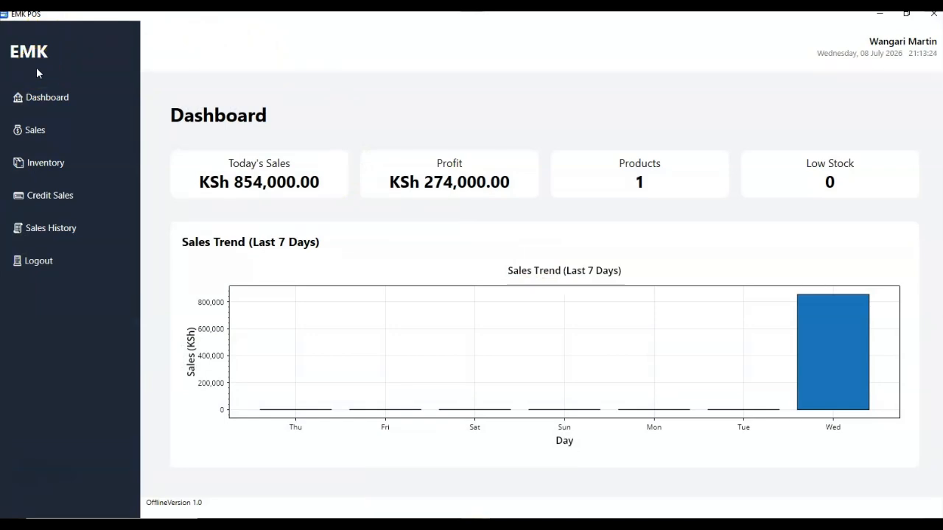
View the Dashboard, then add the Elitebook 850 G1 laptop to a sale and remove it
{"action": "left_click", "coordinate": [52, 110]}
{"action": "left_click", "coordinate": [44, 129]}
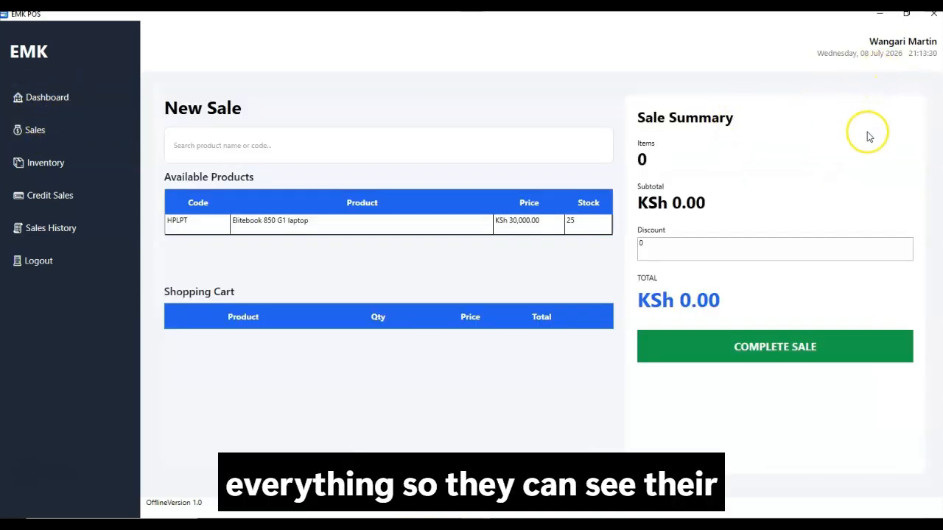
{"action": "double_click", "coordinate": [322, 220]}
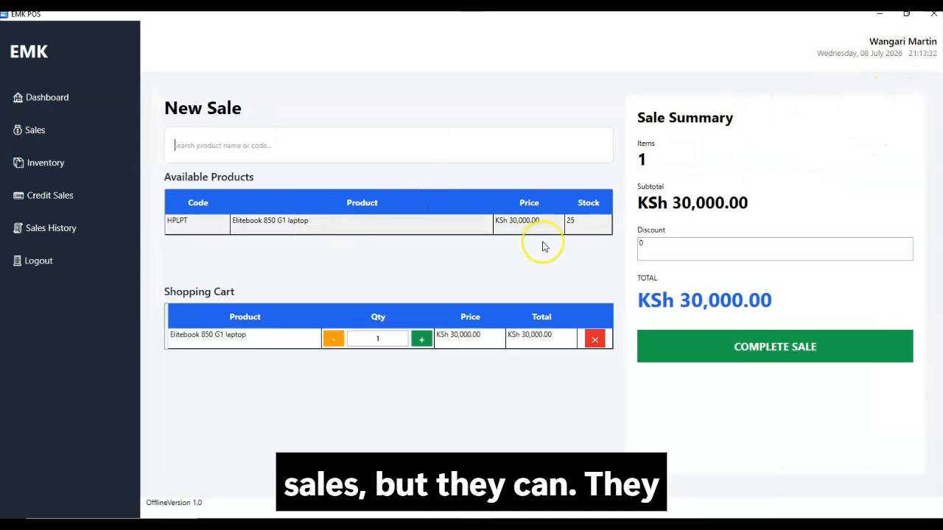
{"action": "left_click", "coordinate": [596, 350]}
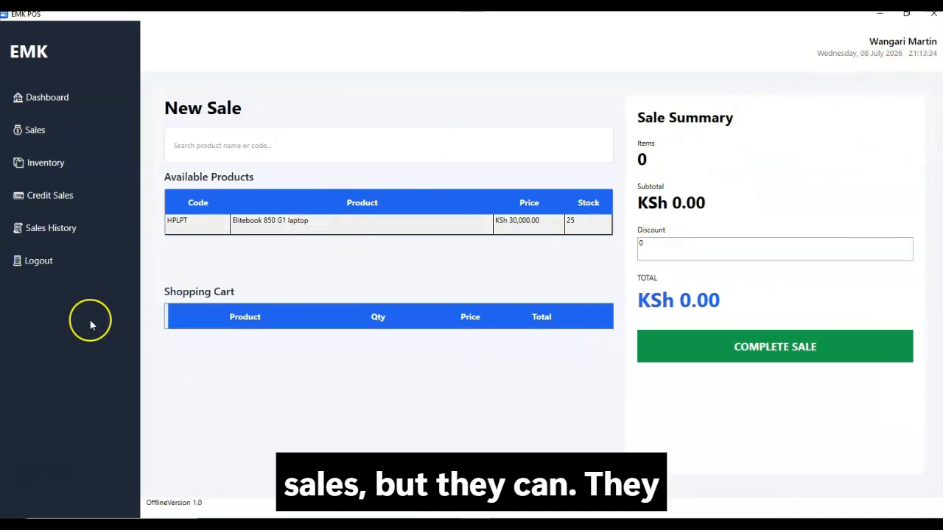
In Inventory, attempt to edit the Elitebook 850 G1, accept Access Denied, and test the search box
{"action": "left_click", "coordinate": [36, 175]}
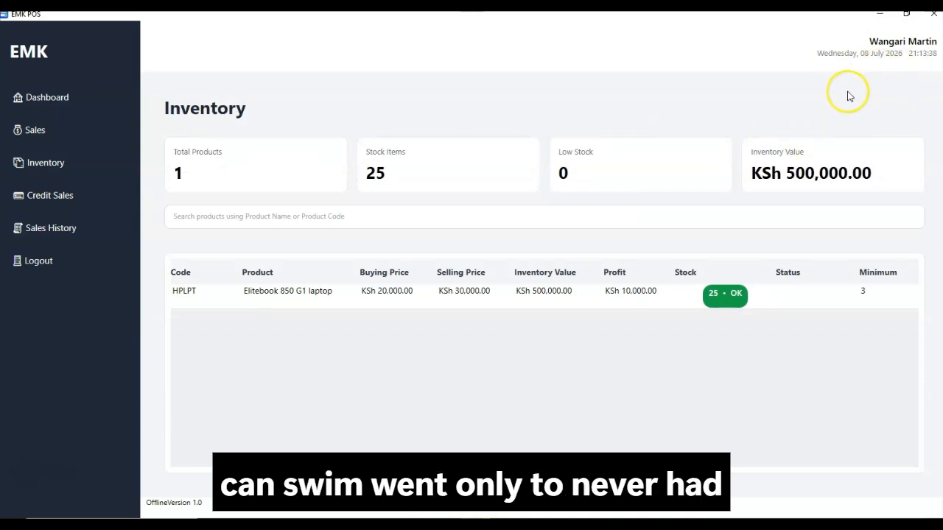
{"action": "left_click", "coordinate": [340, 296]}
{"action": "double_click", "coordinate": [340, 296]}
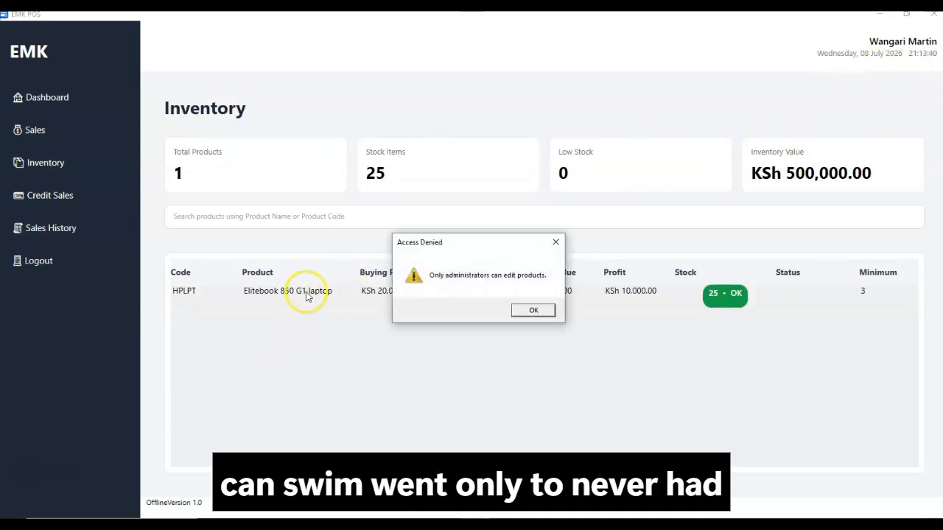
{"action": "left_click", "coordinate": [534, 312]}
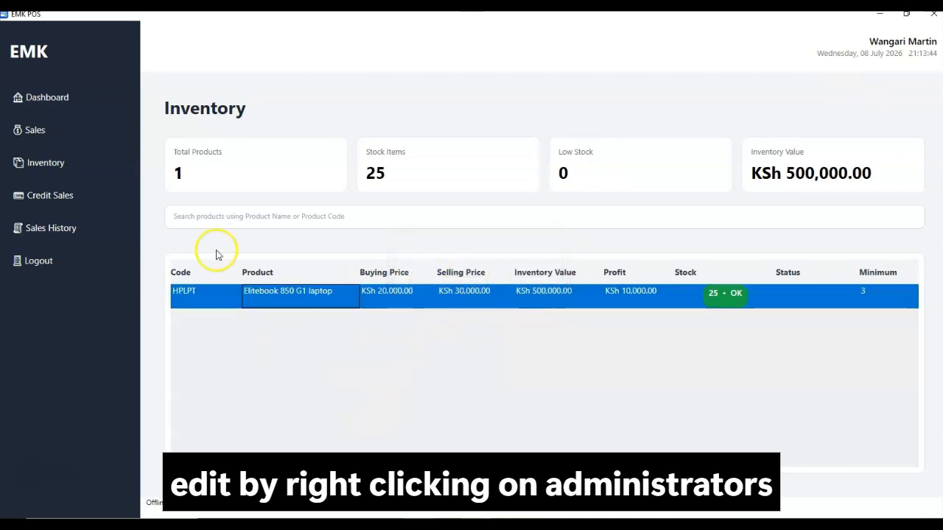
{"action": "left_click", "coordinate": [297, 218]}
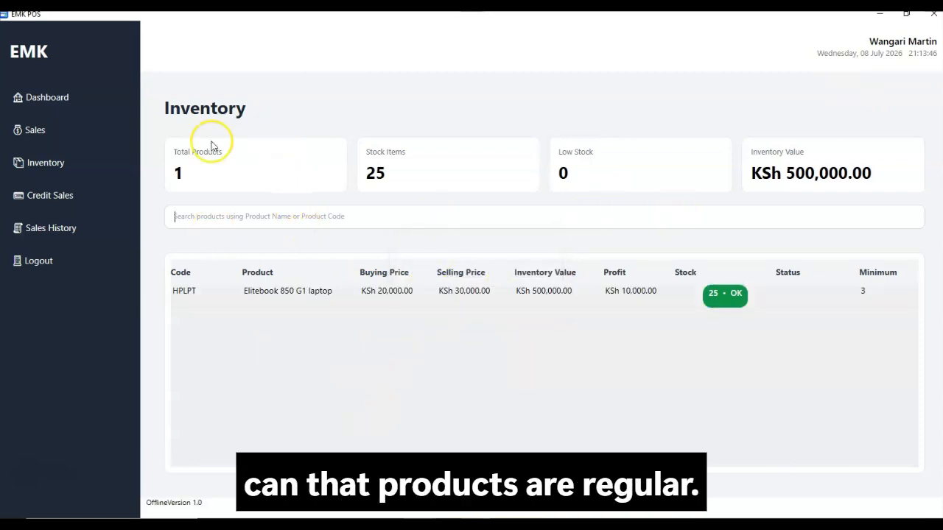
{"action": "type", "text": "habsv"}
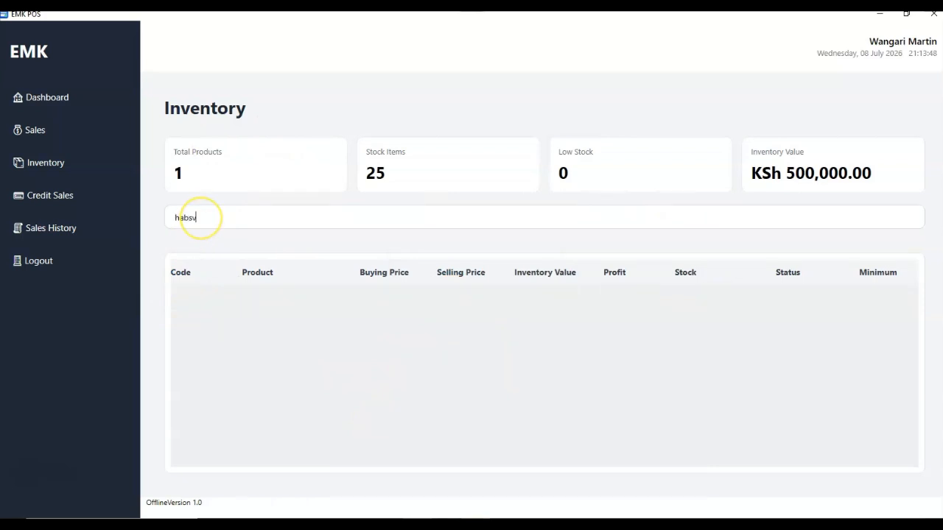
{"action": "type", "text": "d"}
{"action": "key", "text": "BackSpace"}
{"action": "key", "text": "BackSpace"}
{"action": "key", "text": "BackSpace"}
{"action": "key", "text": "BackSpace"}
{"action": "key", "text": "BackSpace"}
{"action": "key", "text": "BackSpace"}
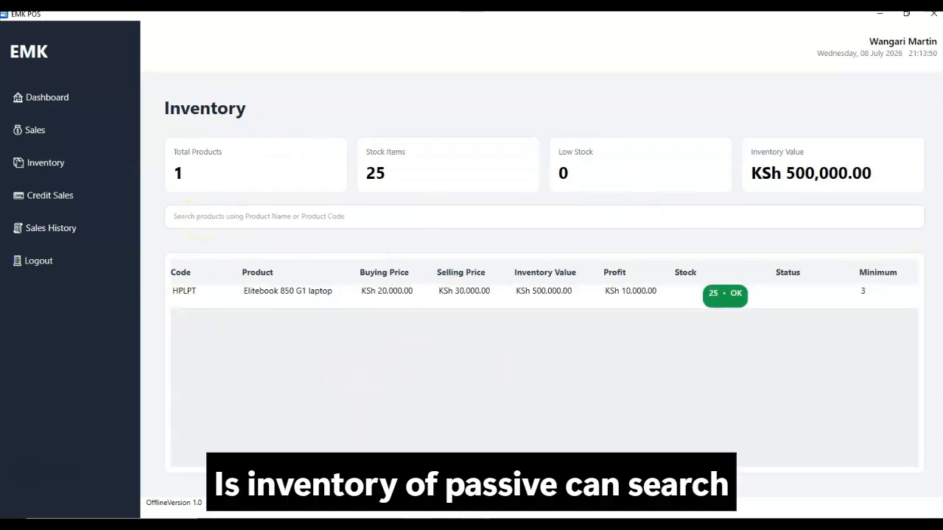
View Credit Sales and Sales History, cancel one logout, then log the worker out and close
{"action": "left_click", "coordinate": [24, 210]}
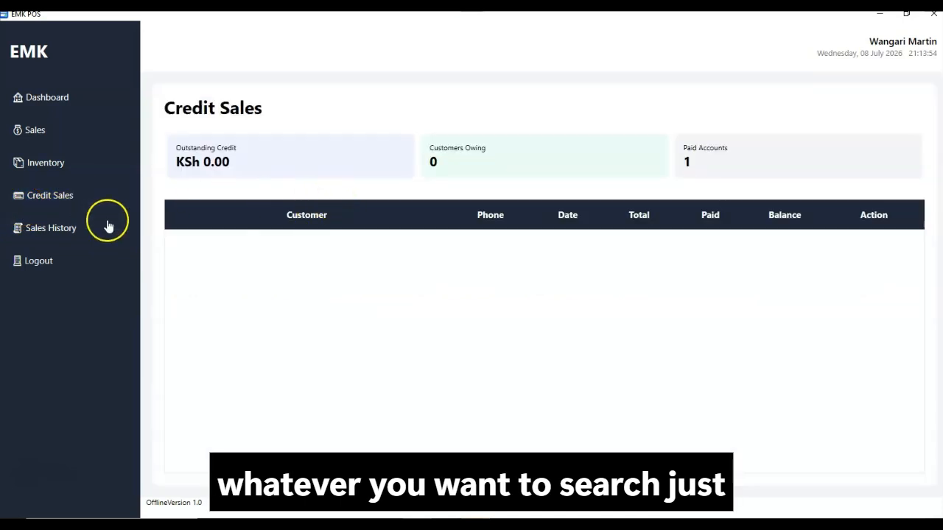
{"action": "left_click", "coordinate": [46, 228]}
{"action": "left_click", "coordinate": [290, 195]}
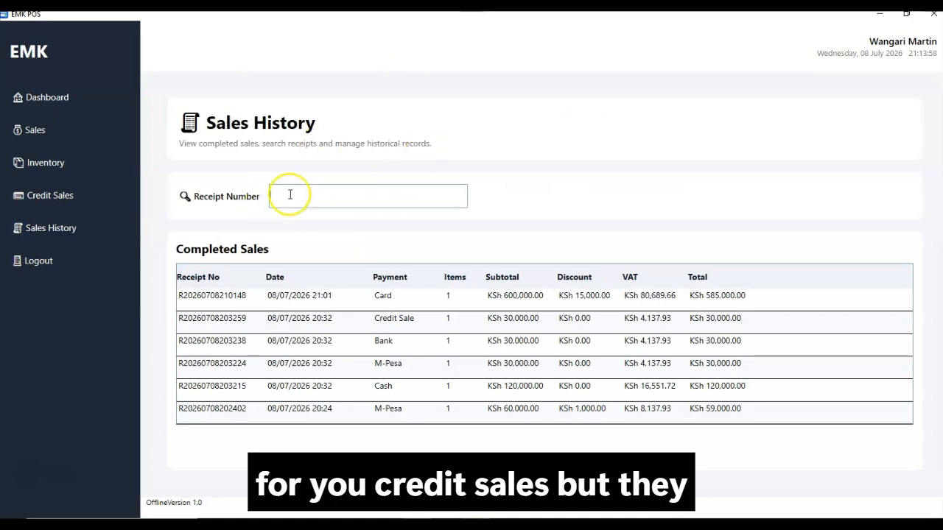
{"action": "left_click", "coordinate": [42, 265]}
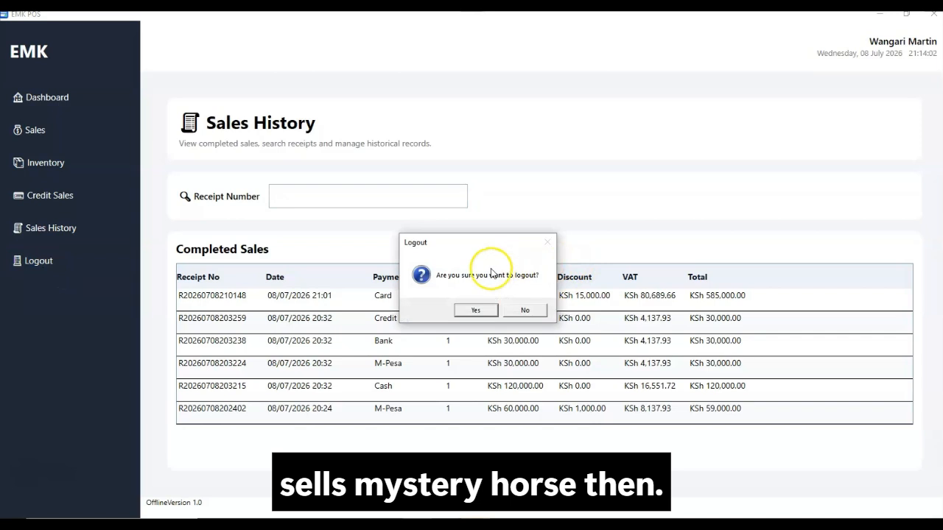
{"action": "left_click", "coordinate": [525, 310]}
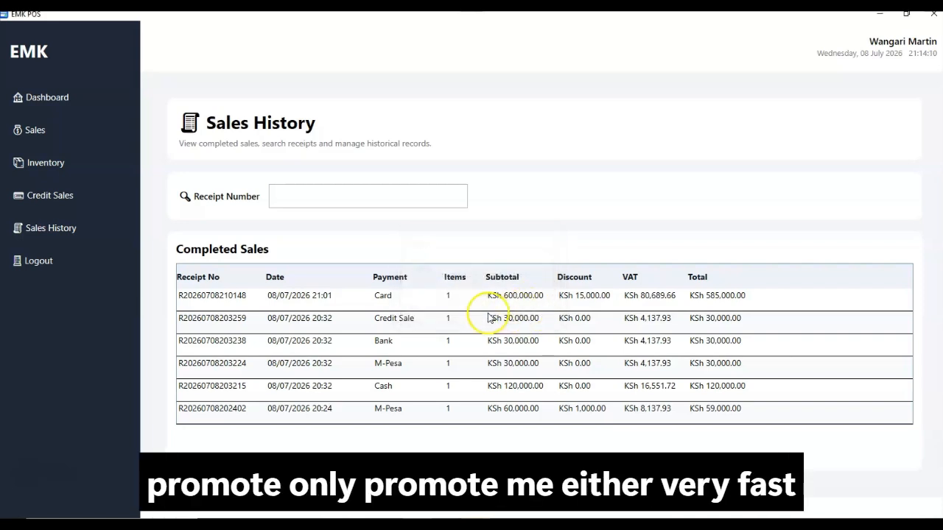
{"action": "left_click", "coordinate": [38, 261]}
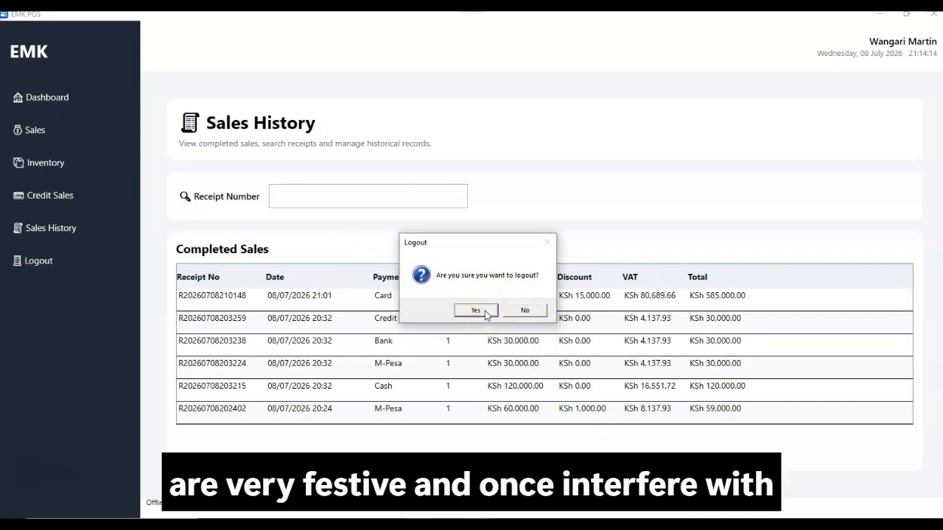
{"action": "left_click", "coordinate": [477, 311]}
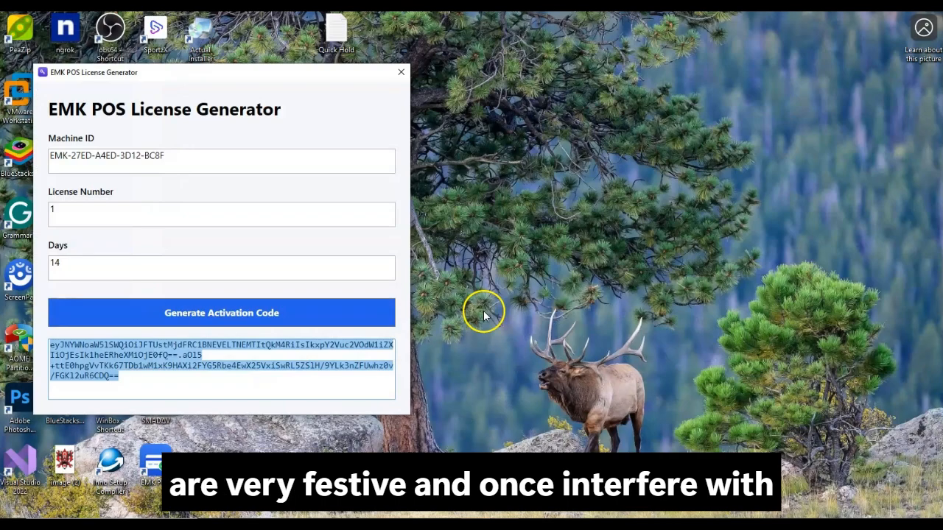
Move the License Generator window to the centre, click License Number, then close it
{"action": "left_click_drag", "start_coordinate": [174, 72], "coordinate": [476, 67]}
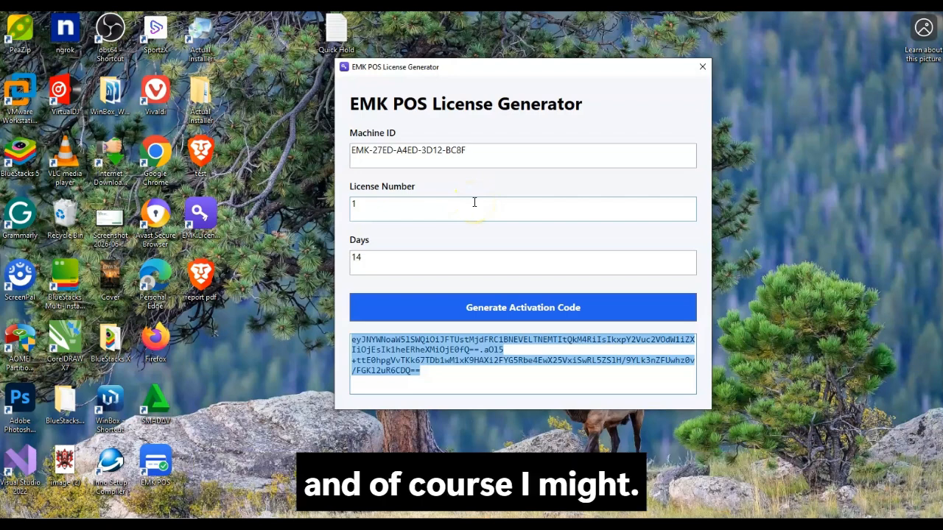
{"action": "left_click", "coordinate": [396, 210]}
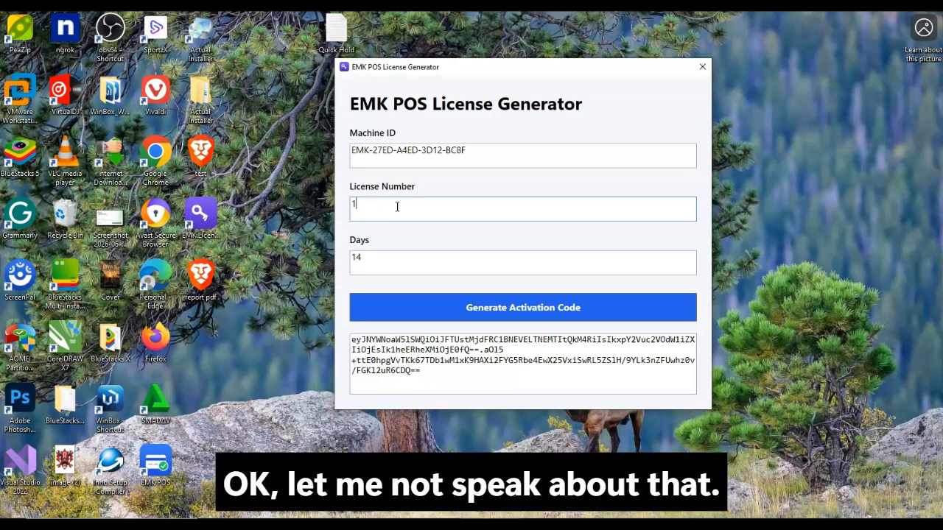
{"action": "left_click", "coordinate": [701, 67]}
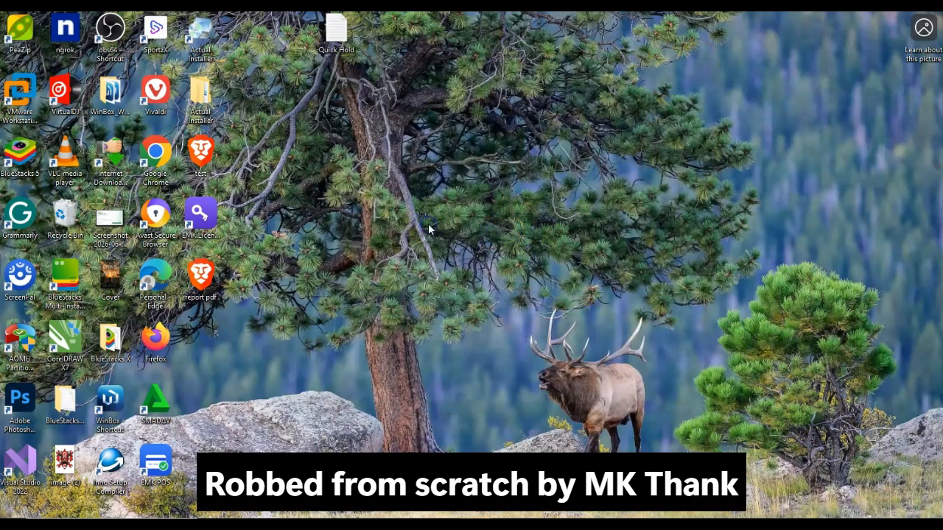